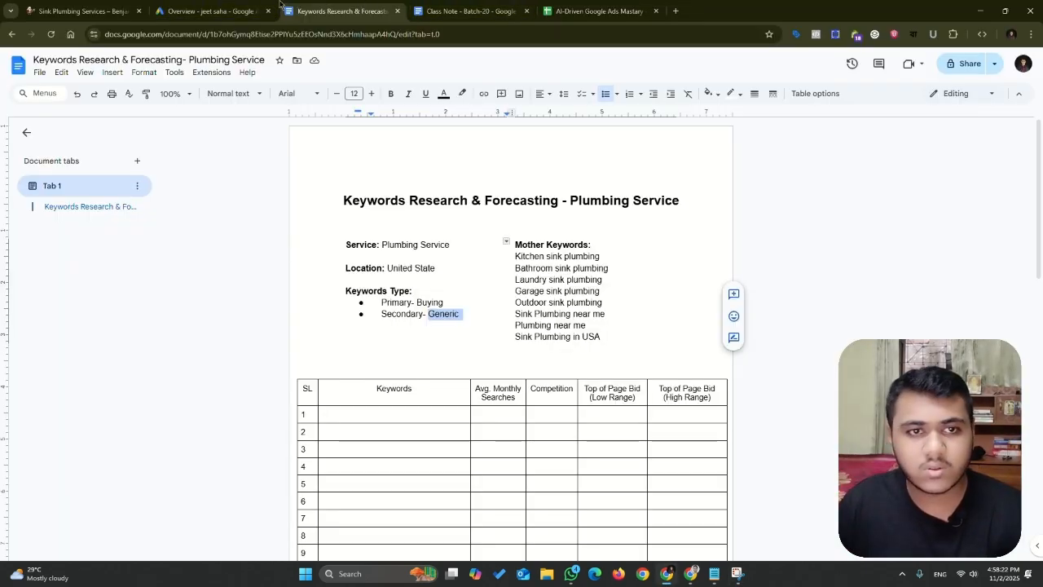
Look over the Sink Plumbing Services page on the Benjamin Franklin Plumbing website
{"action": "left_click", "coordinate": [82, 10]}
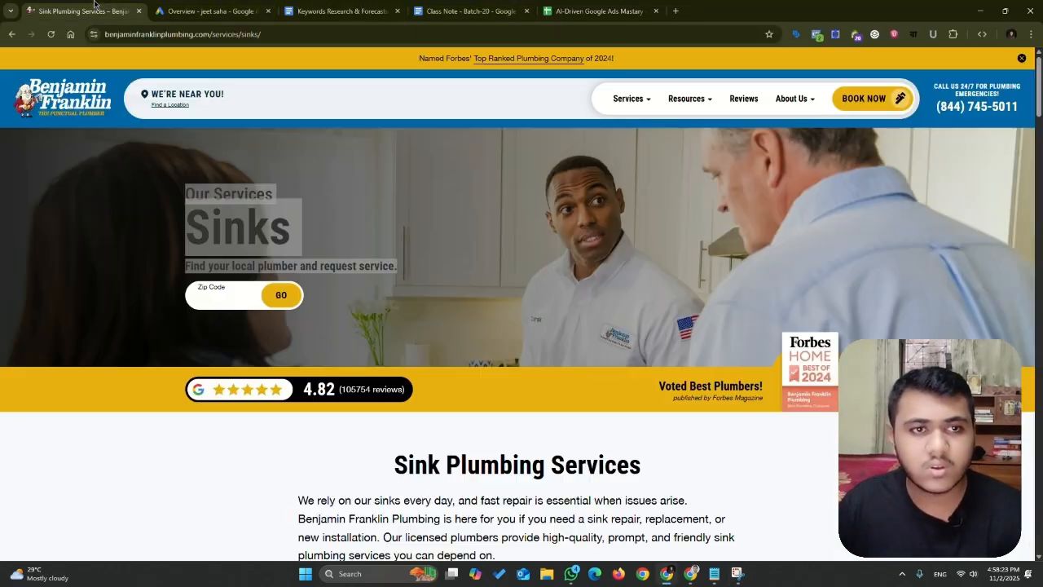
{"action": "scroll", "coordinate": [279, 246], "scroll_direction": "down", "scroll_amount": 4}
{"action": "scroll", "coordinate": [278, 247], "scroll_direction": "up", "scroll_amount": 4}
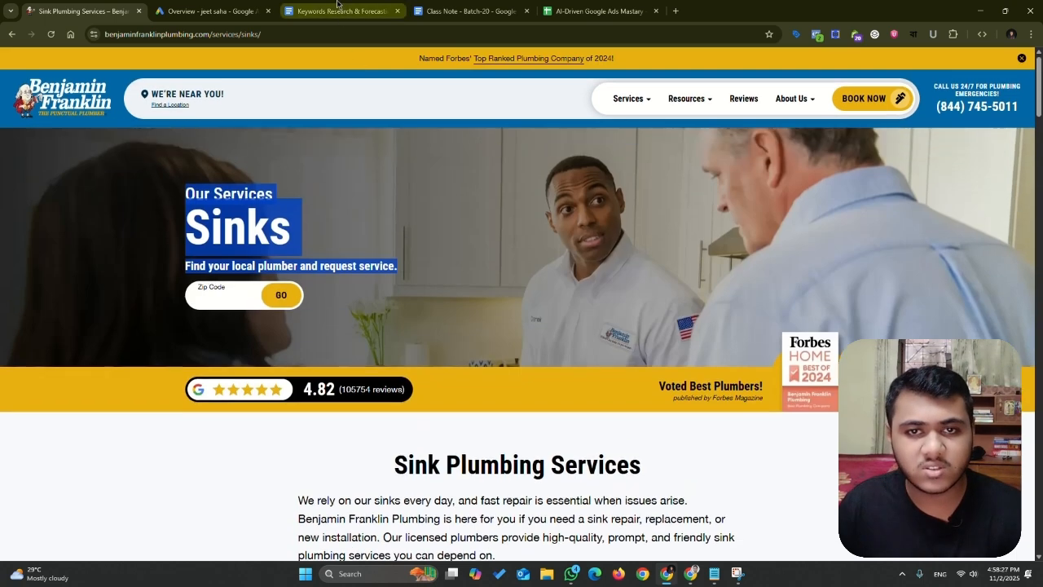
Review the mother keywords, location and keyword types in the Keywords Research & Forecasting document
{"action": "left_click", "coordinate": [336, 7]}
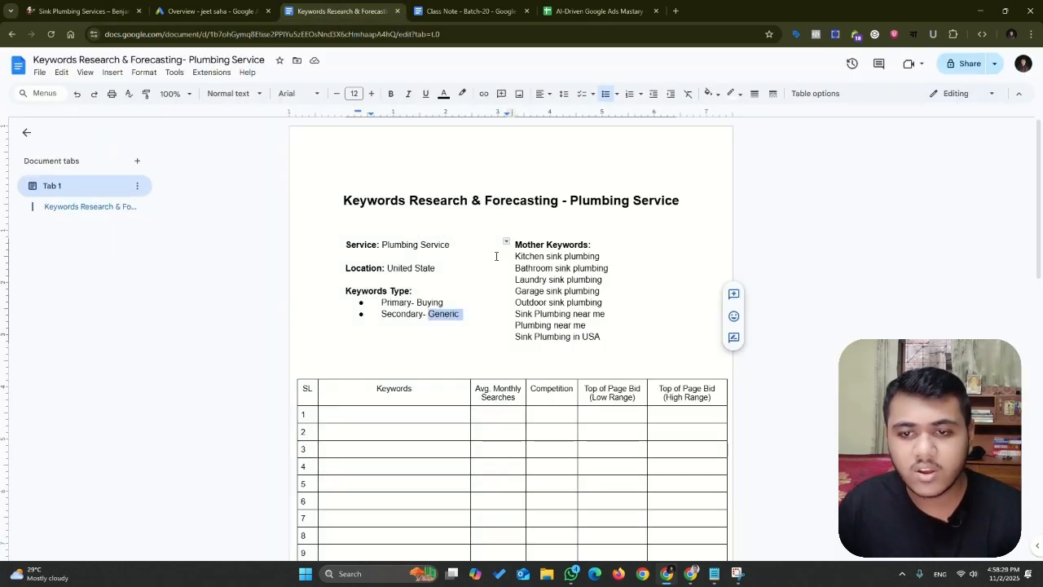
{"action": "left_click_drag", "start_coordinate": [512, 257], "coordinate": [580, 356]}
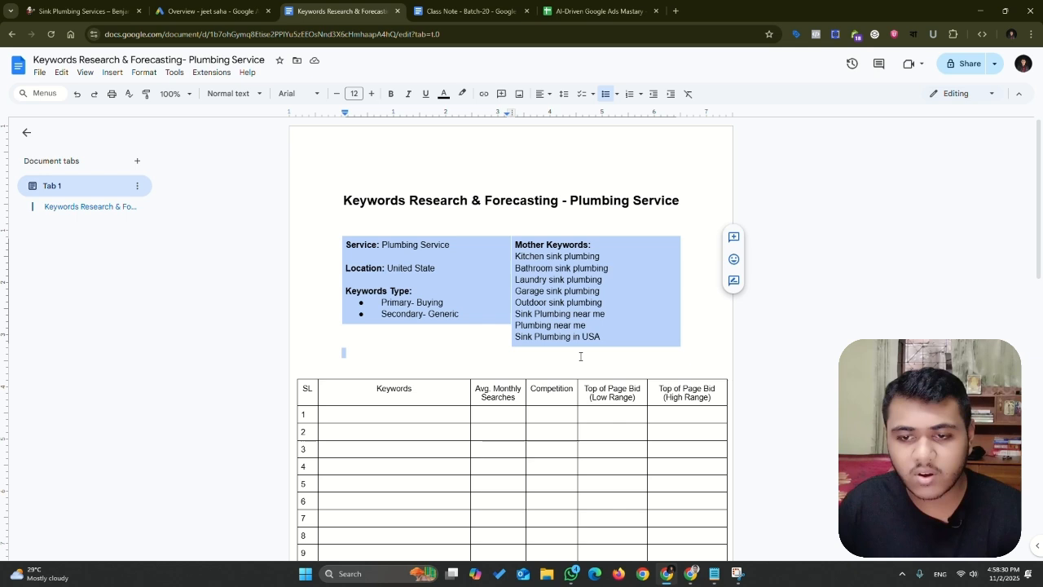
{"action": "left_click", "coordinate": [634, 320]}
{"action": "left_click_drag", "start_coordinate": [384, 261], "coordinate": [423, 266]}
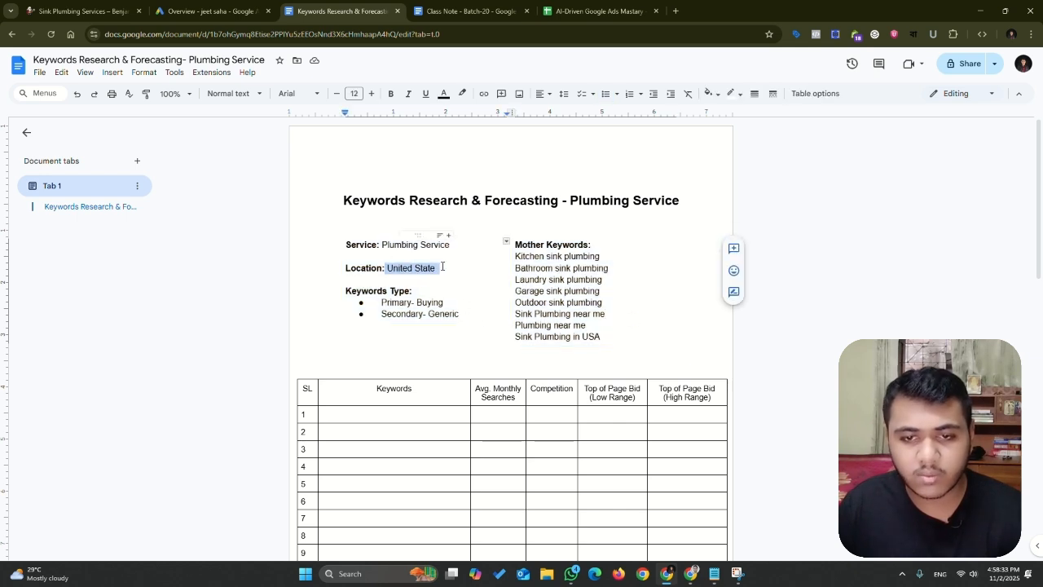
{"action": "left_click", "coordinate": [408, 268]}
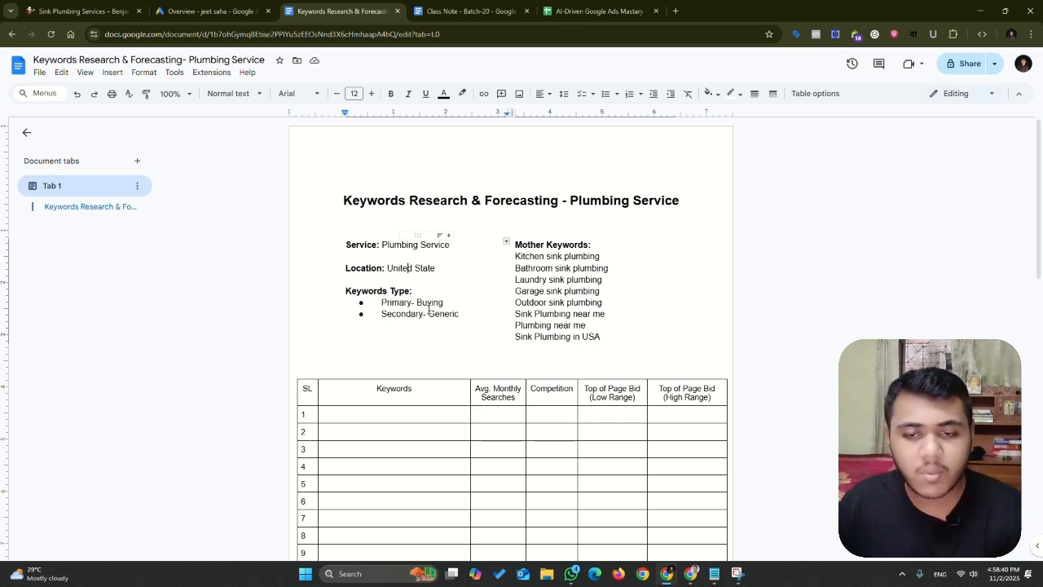
{"action": "left_click_drag", "start_coordinate": [430, 311], "coordinate": [459, 314]}
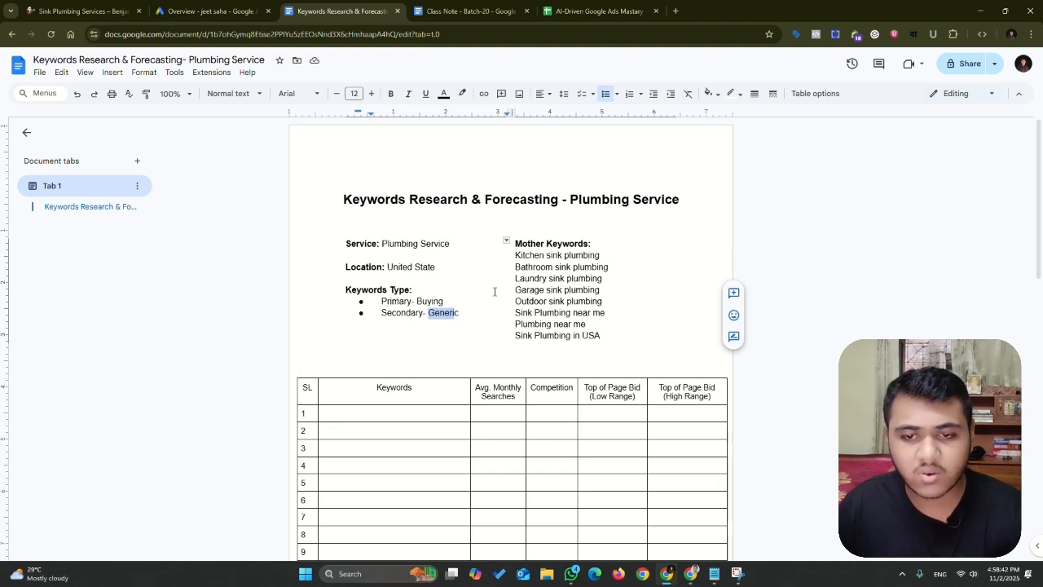
{"action": "scroll", "coordinate": [495, 291], "scroll_direction": "down", "scroll_amount": 2}
Switch to Google Ads and open Keyword Planner's Discover new keywords form
{"action": "left_click", "coordinate": [226, 11]}
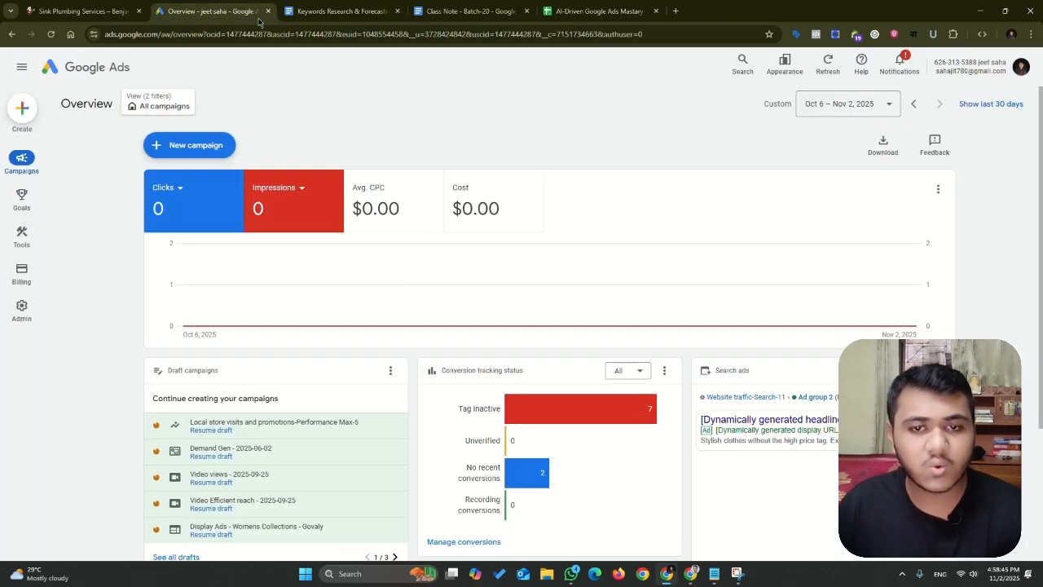
{"action": "scroll", "coordinate": [261, 202], "scroll_direction": "down", "scroll_amount": 2}
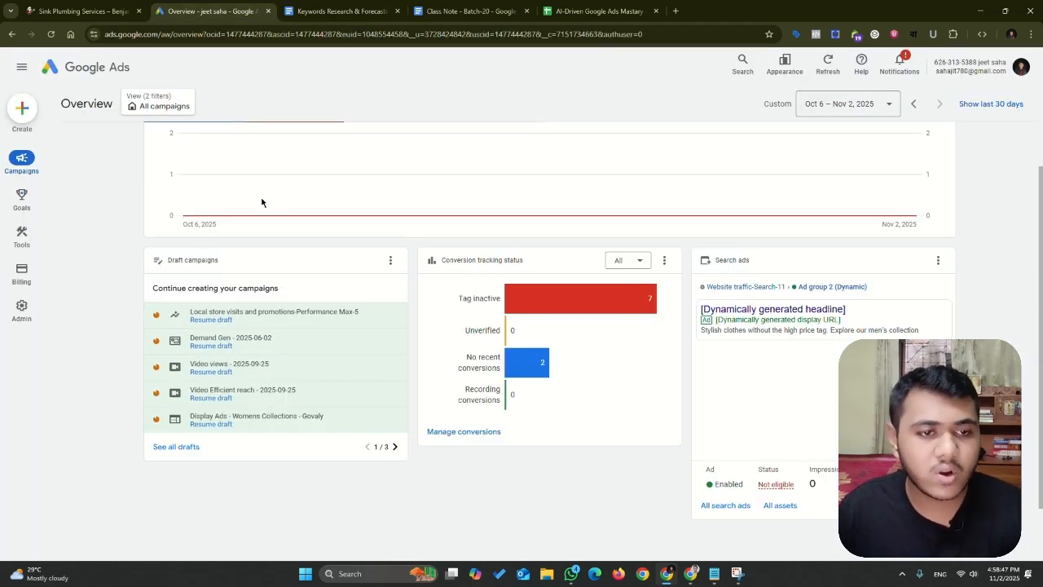
{"action": "scroll", "coordinate": [262, 202], "scroll_direction": "up", "scroll_amount": 2}
{"action": "mouse_move", "coordinate": [14, 227]}
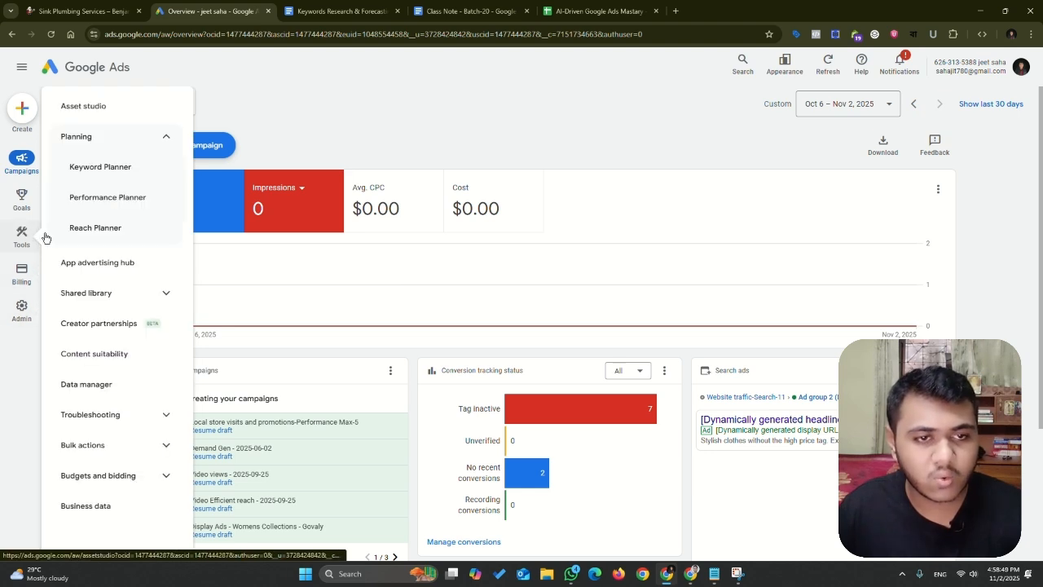
{"action": "left_click", "coordinate": [100, 167]}
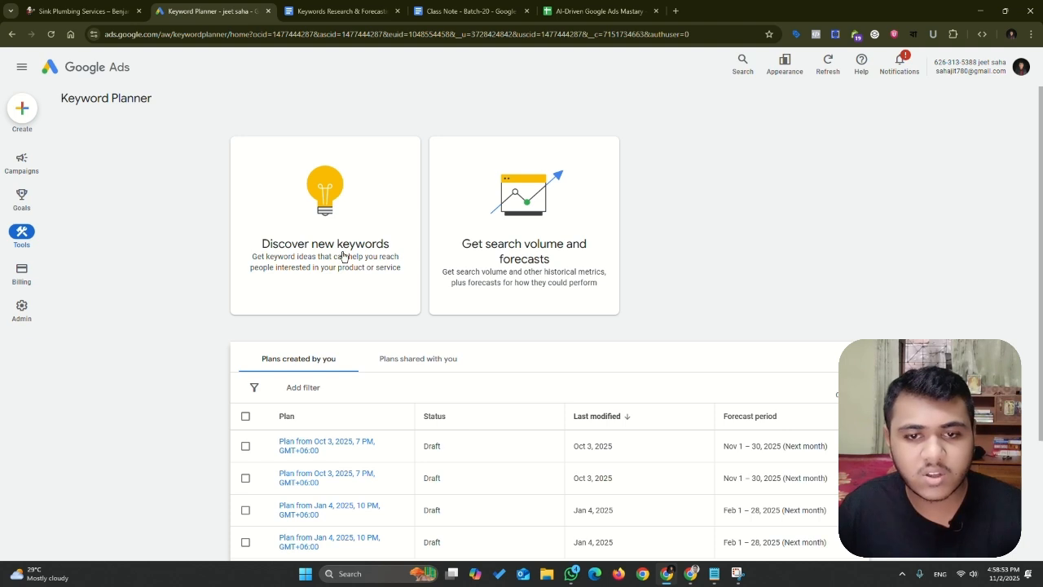
{"action": "left_click", "coordinate": [343, 255]}
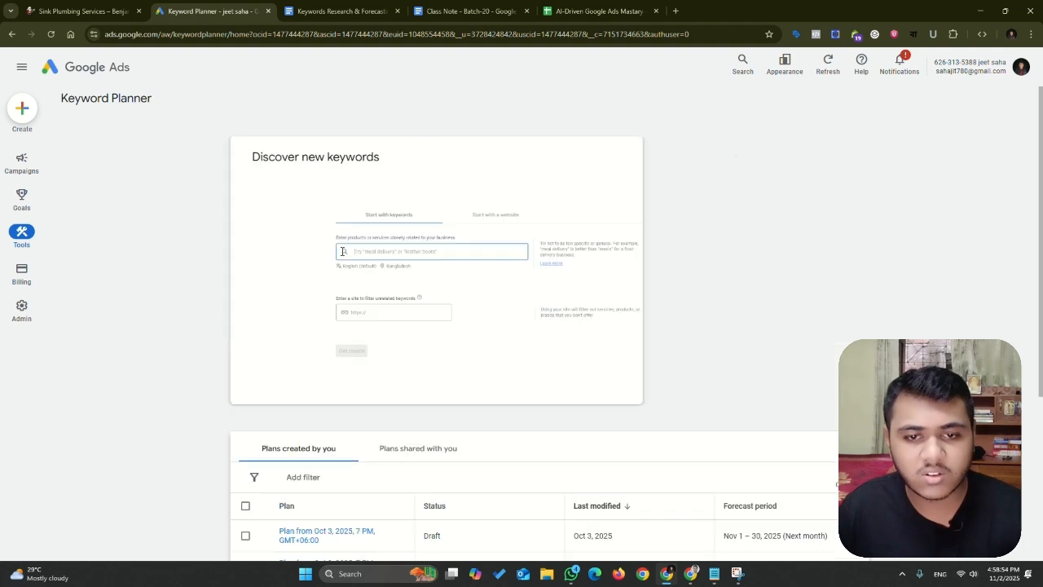
Copy all the mother keywords from the research document into the Keyword Planner's products or services field
{"action": "left_click", "coordinate": [366, 5]}
{"action": "left_click_drag", "start_coordinate": [610, 335], "coordinate": [522, 257]}
{"action": "key", "text": "ctrl+c"}
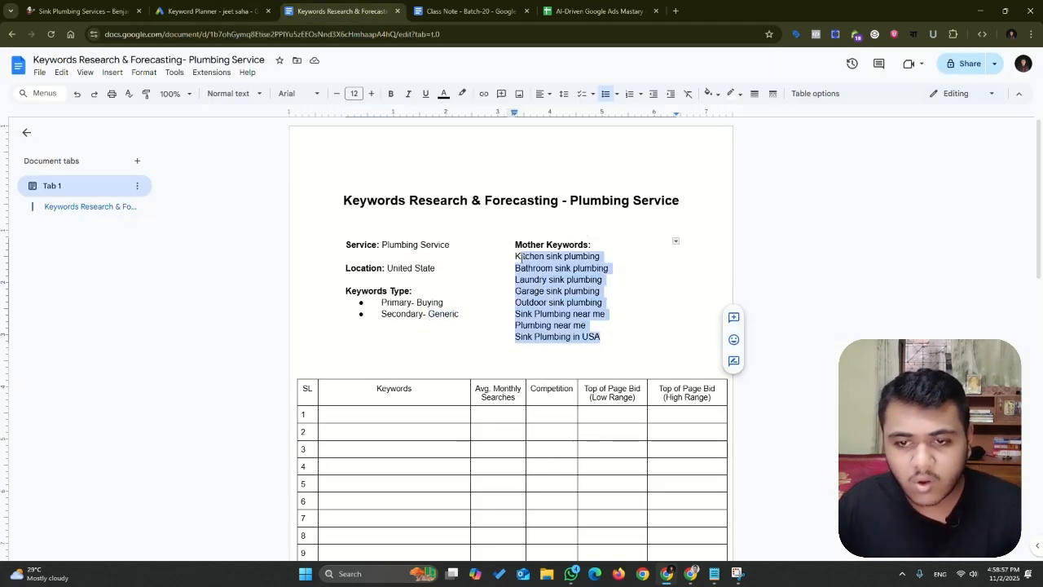
{"action": "left_click", "coordinate": [209, 10]}
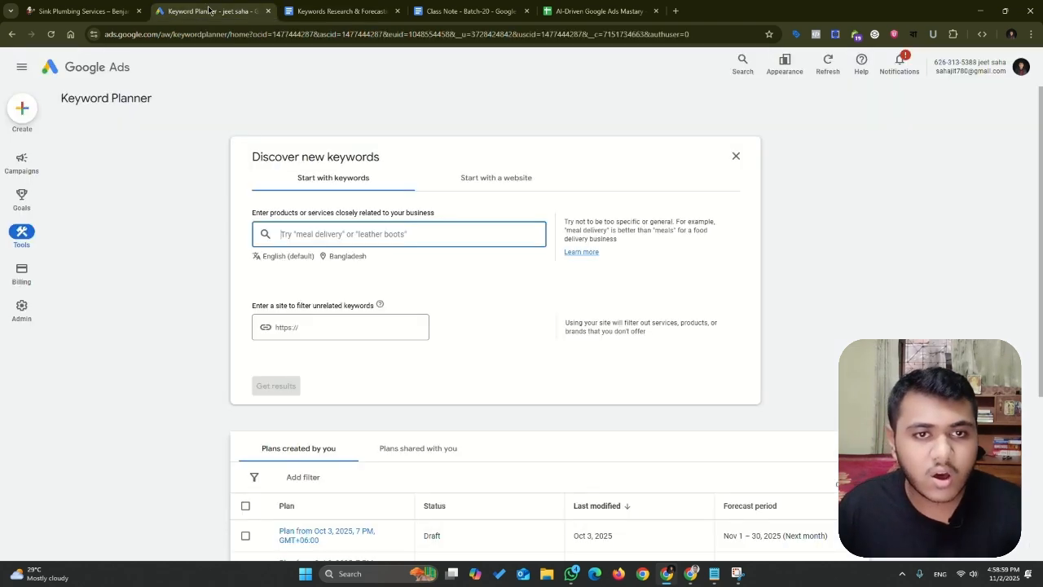
{"action": "key", "text": "ctrl+v"}
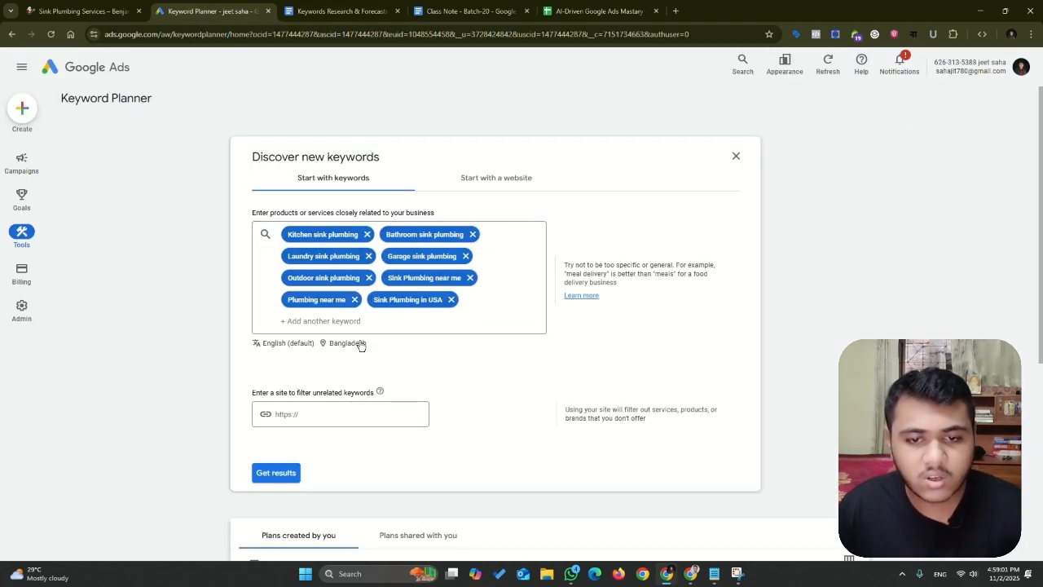
Replace the keyword search's target location with the United States and save it
{"action": "left_click", "coordinate": [358, 343]}
{"action": "left_click", "coordinate": [513, 252]}
{"action": "left_click", "coordinate": [448, 203]}
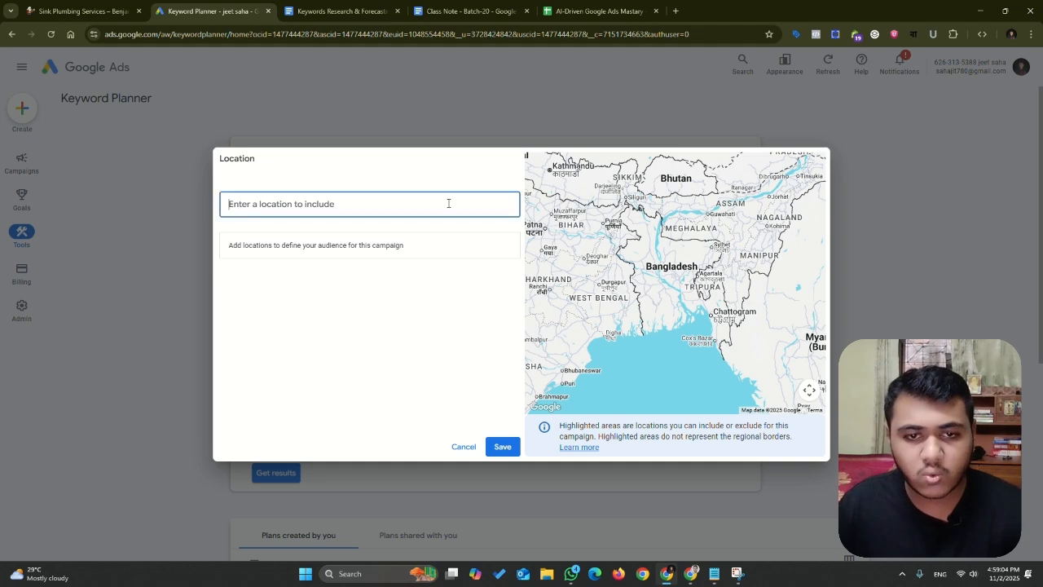
{"action": "type", "text": "united s"}
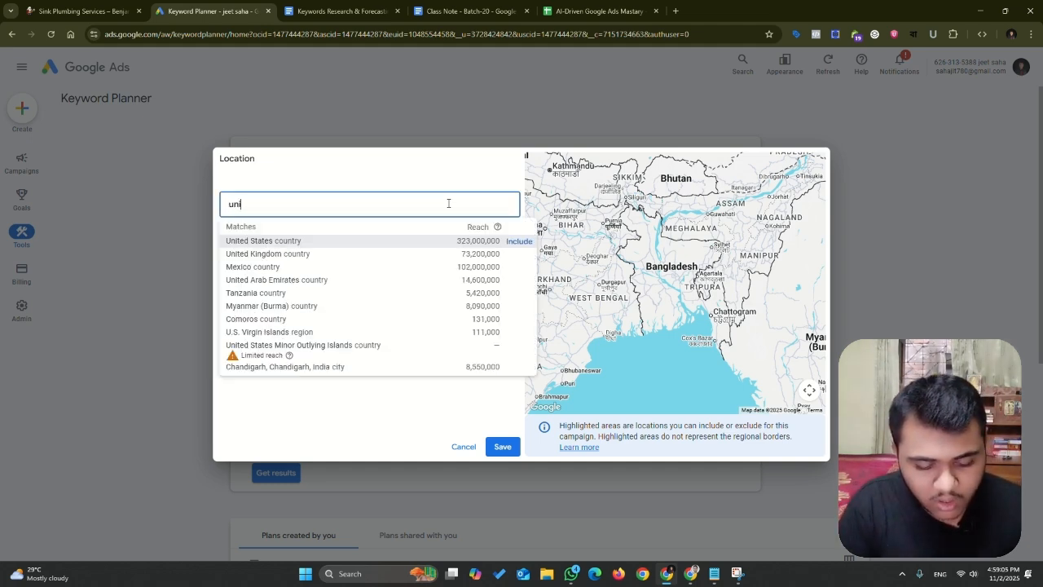
{"action": "left_click", "coordinate": [521, 241]}
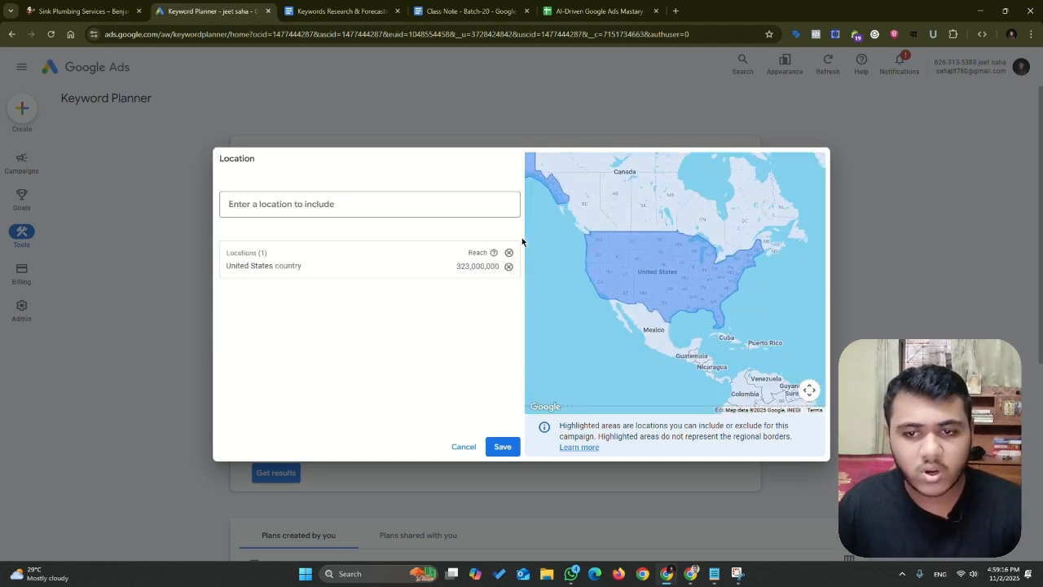
{"action": "left_click", "coordinate": [503, 446]}
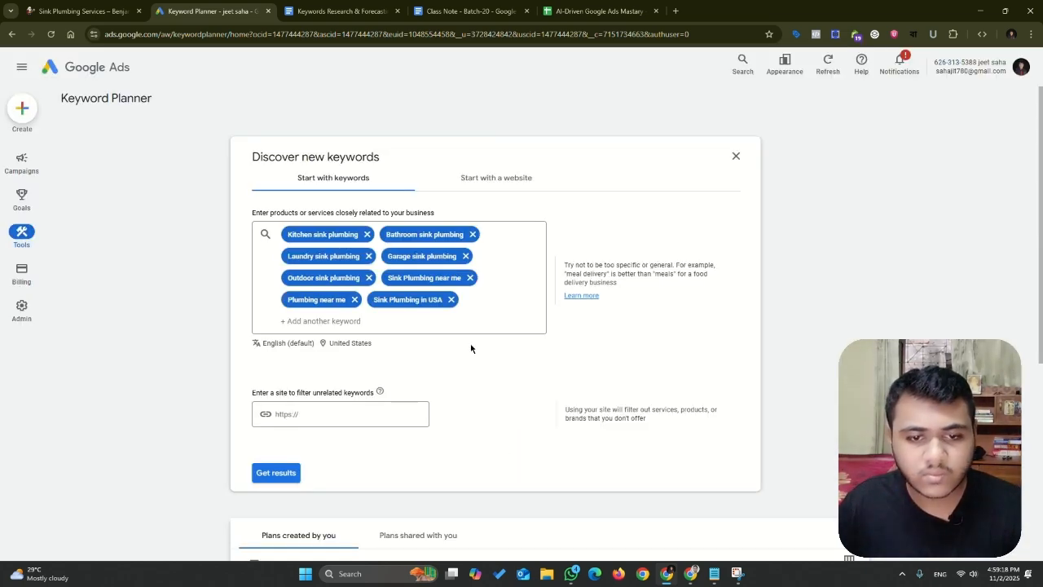
Use the Benjamin Franklin sinks service page URL as the site filter and get the keyword results
{"action": "scroll", "coordinate": [319, 339], "scroll_direction": "down", "scroll_amount": 1}
{"action": "left_click", "coordinate": [319, 339]}
{"action": "left_click", "coordinate": [81, 10]}
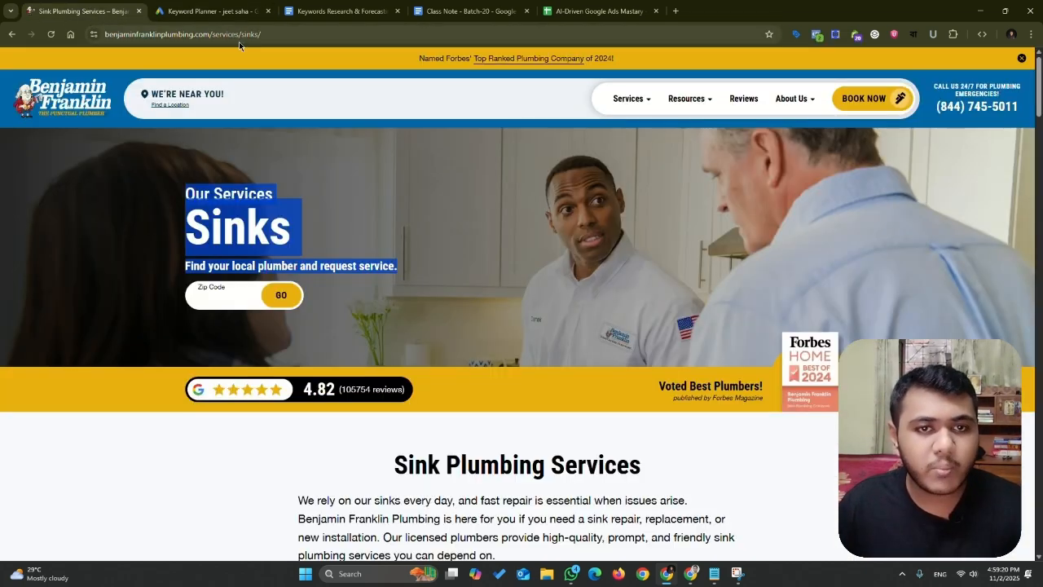
{"action": "left_click", "coordinate": [326, 34]}
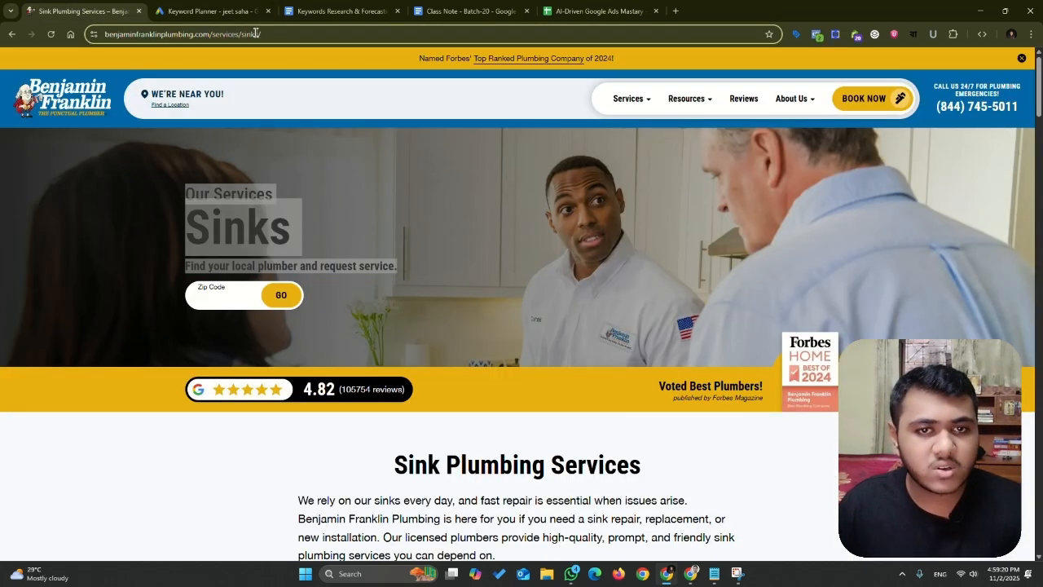
{"action": "left_click", "coordinate": [212, 11]}
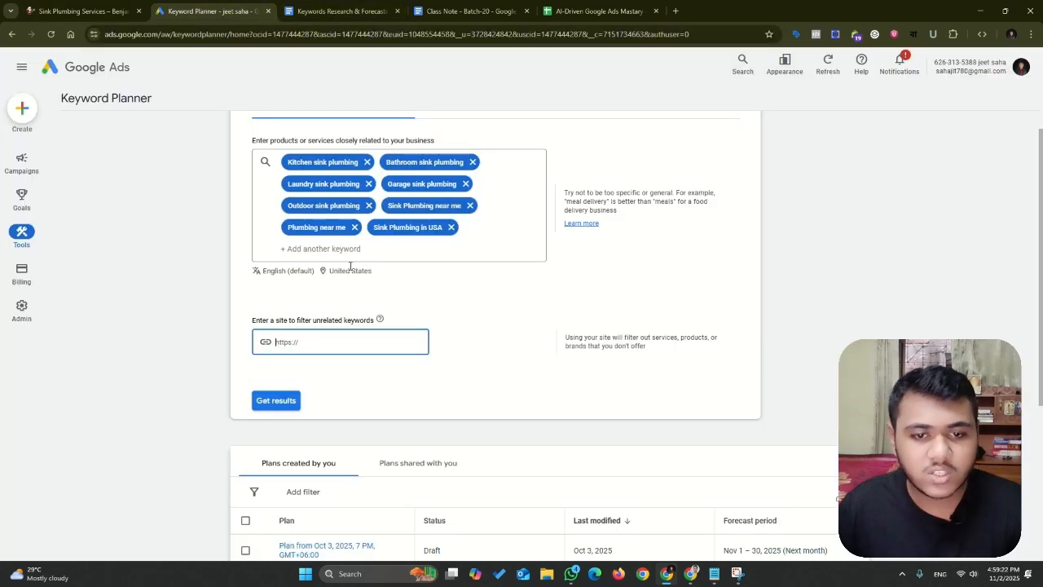
{"action": "left_click", "coordinate": [259, 400]}
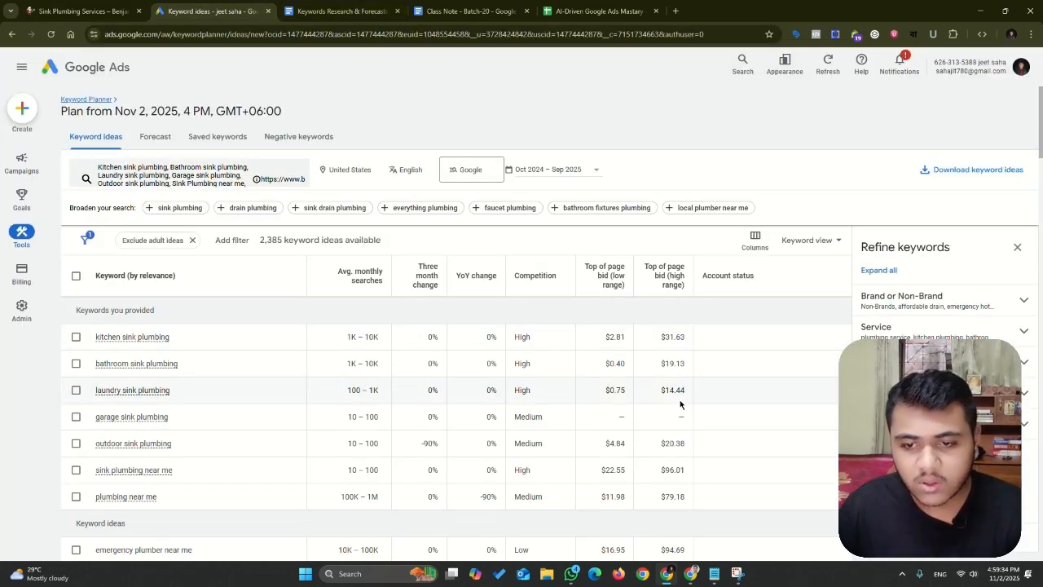
Filter the keyword ideas to Low and Medium competition
{"action": "scroll", "coordinate": [648, 442], "scroll_direction": "down", "scroll_amount": 5}
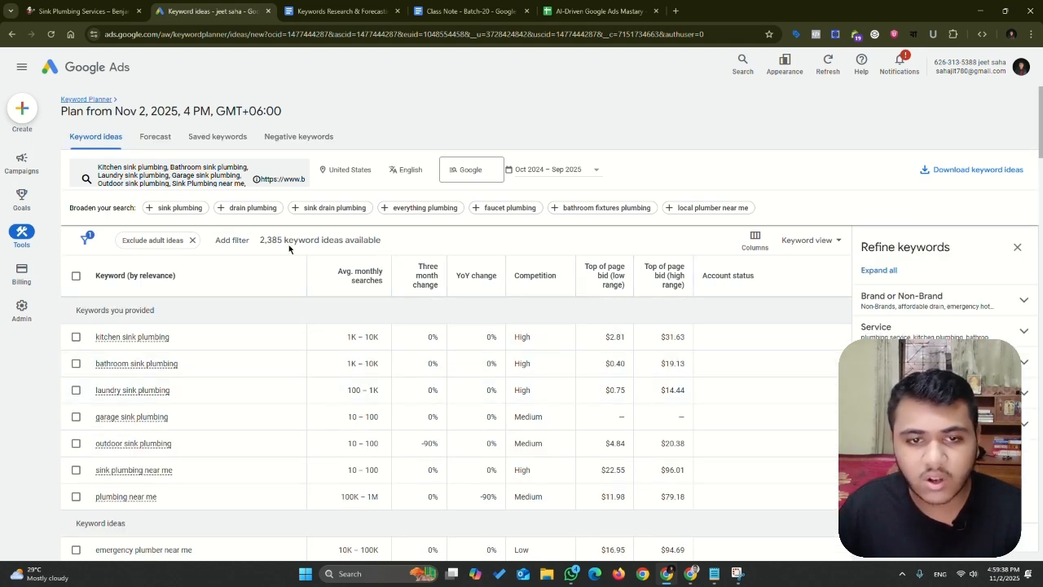
{"action": "left_click", "coordinate": [218, 240]}
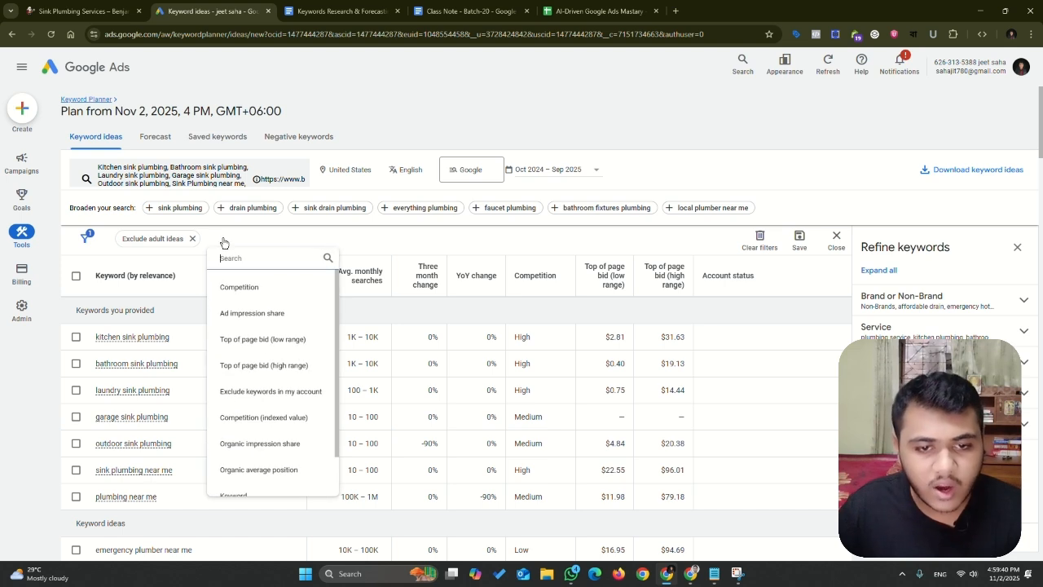
{"action": "scroll", "coordinate": [241, 339], "scroll_direction": "down", "scroll_amount": 1}
{"action": "scroll", "coordinate": [241, 339], "scroll_direction": "up", "scroll_amount": 1}
{"action": "left_click", "coordinate": [242, 287]}
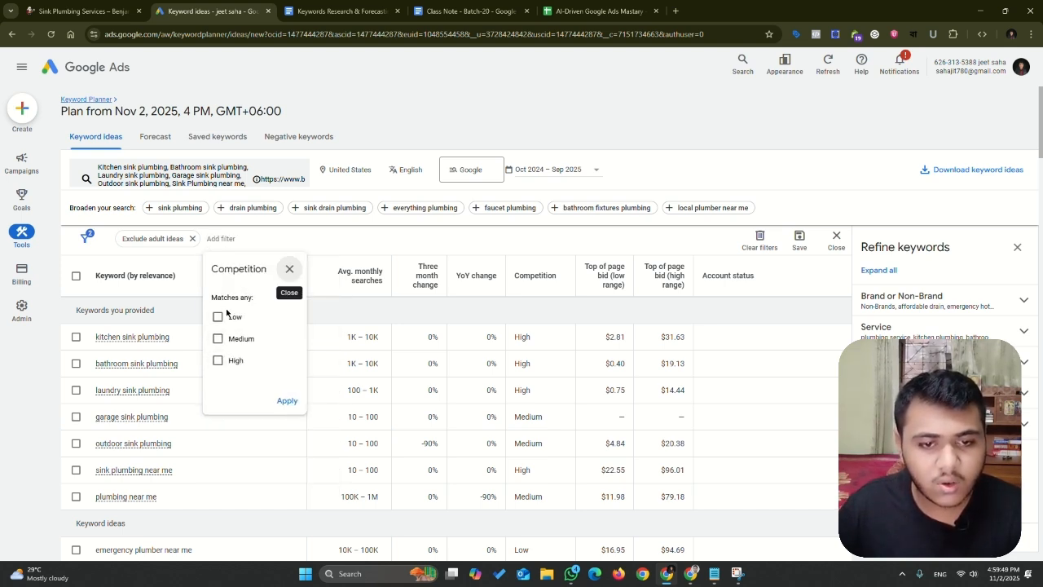
{"action": "left_click", "coordinate": [286, 401]}
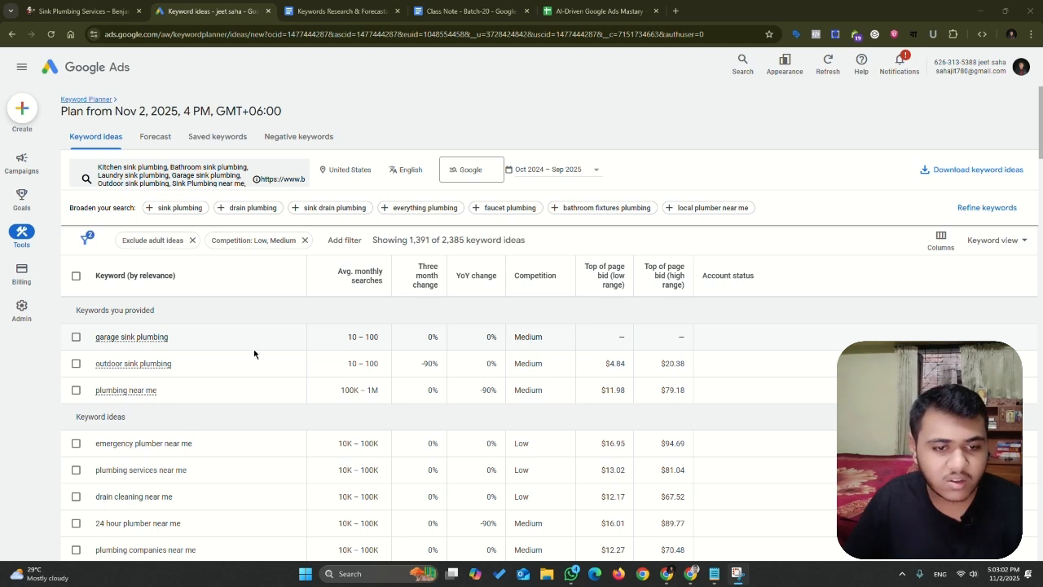
Select the garage sink plumbing and outdoor sink plumbing keywords and look through the keyword ideas below them
{"action": "left_click", "coordinate": [76, 337]}
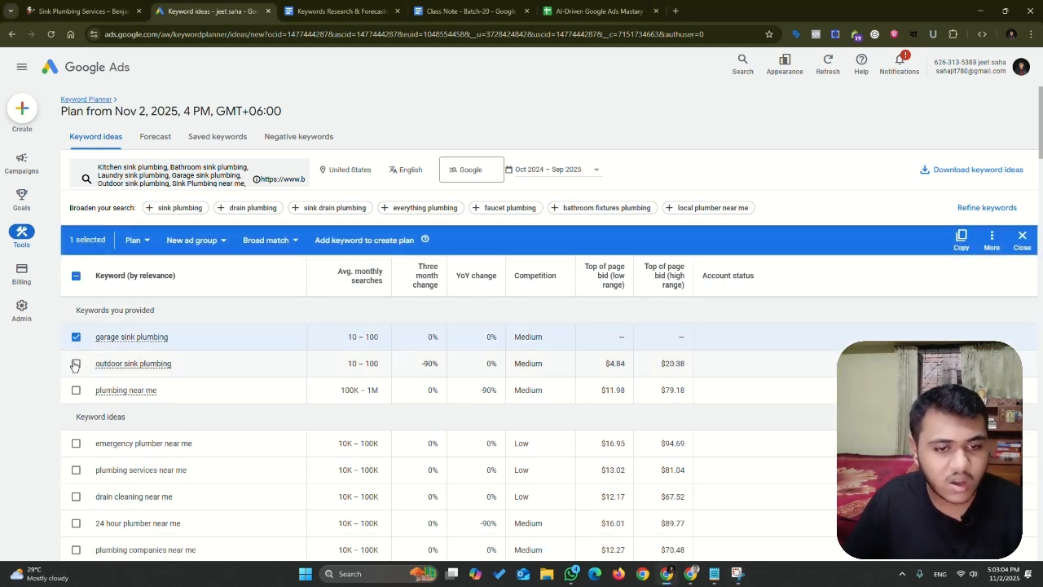
{"action": "mouse_move", "coordinate": [160, 370]}
{"action": "left_click", "coordinate": [76, 364]}
{"action": "scroll", "coordinate": [266, 376], "scroll_direction": "down", "scroll_amount": 1}
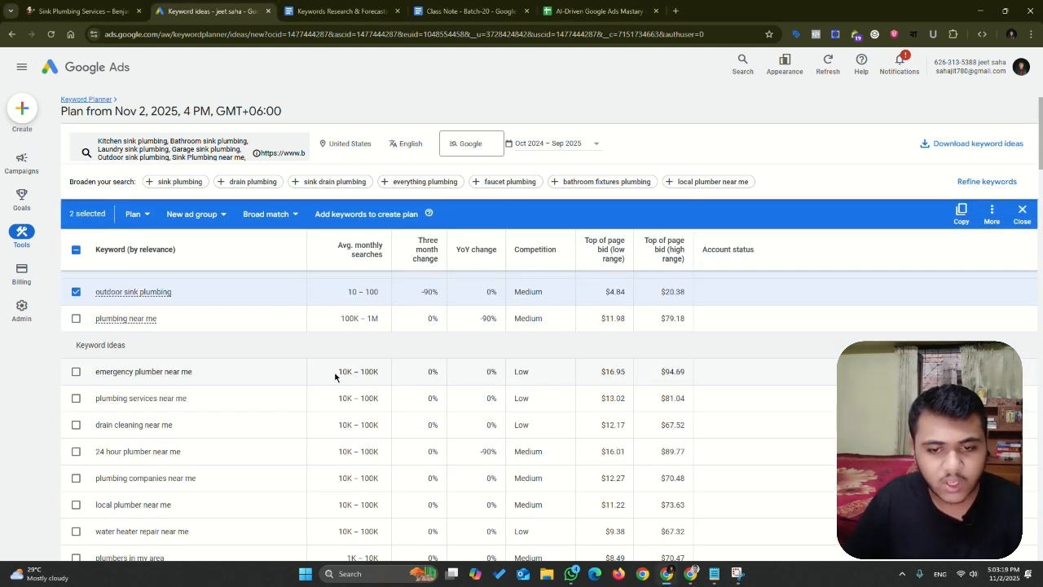
{"action": "scroll", "coordinate": [228, 391], "scroll_direction": "down", "scroll_amount": 1}
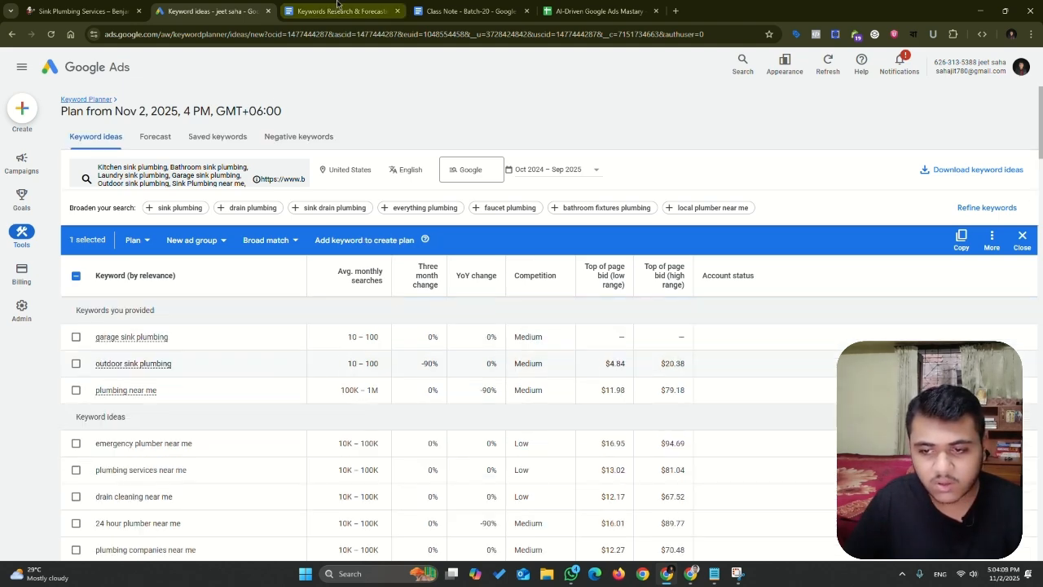
Show Keyword Planner and the Keywords Research & Forecasting document in split view, with the document outline hidden and its keyword table in view
{"action": "left_click", "coordinate": [337, 9]}
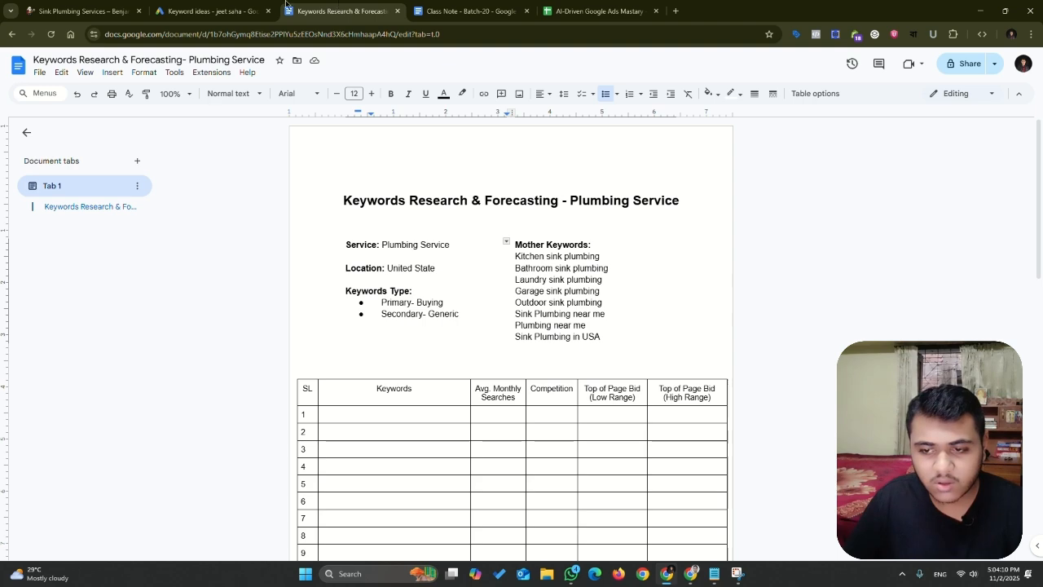
{"action": "right_click", "coordinate": [220, 18]}
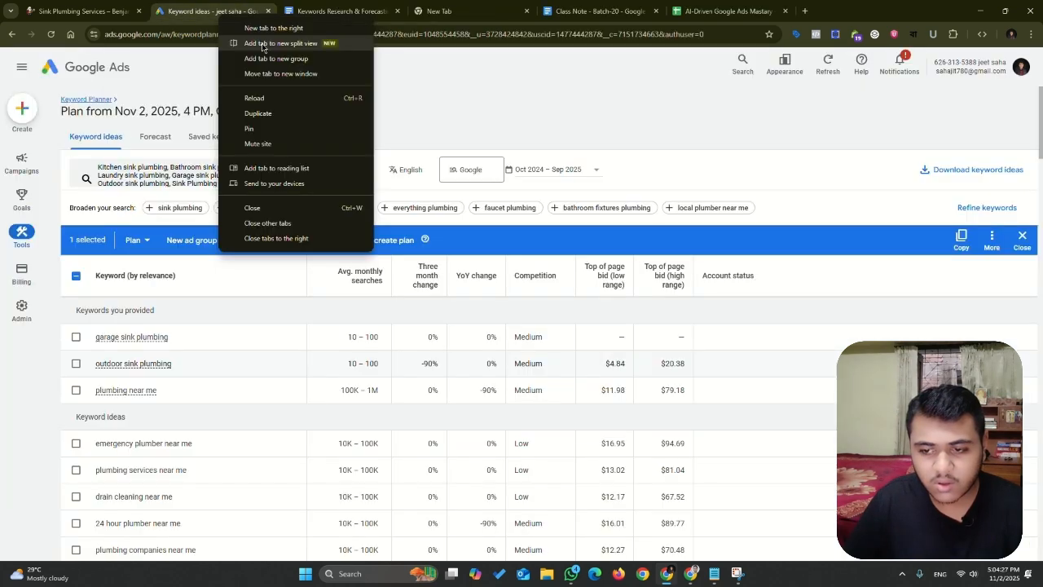
{"action": "left_click", "coordinate": [263, 44]}
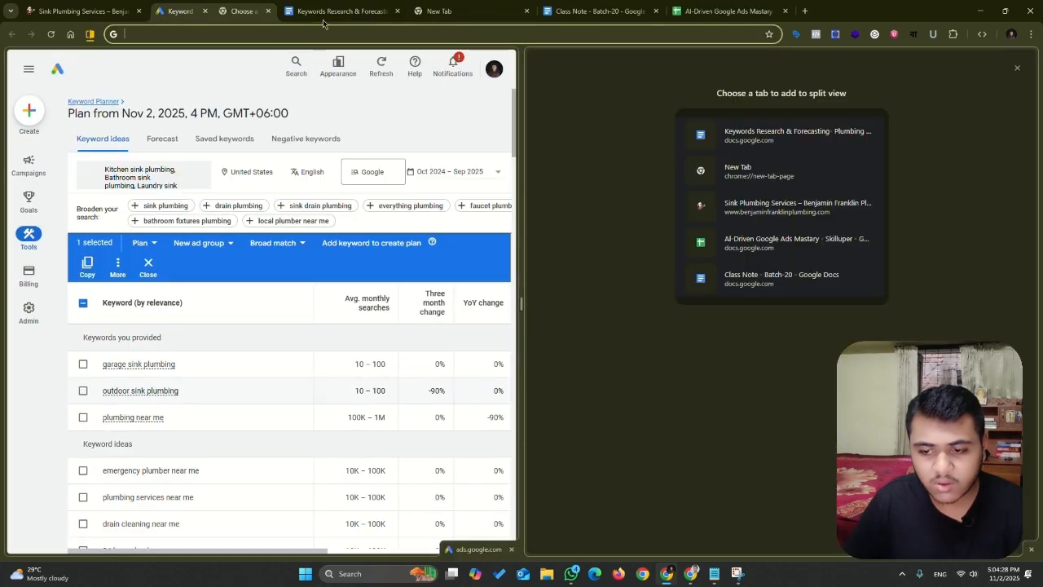
{"action": "left_click", "coordinate": [740, 134]}
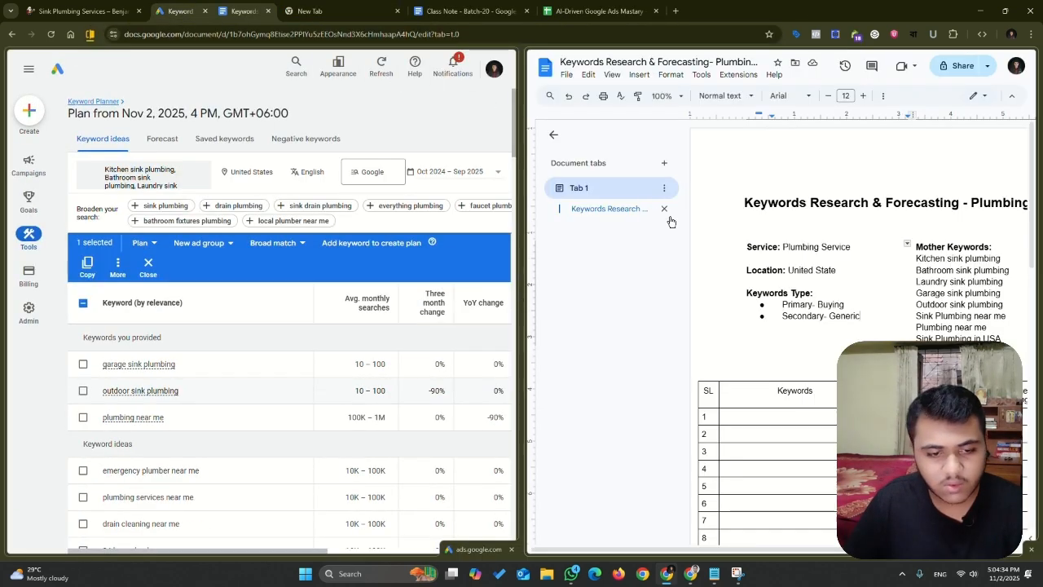
{"action": "left_click", "coordinate": [553, 134]}
{"action": "scroll", "coordinate": [663, 329], "scroll_direction": "down", "scroll_amount": 3}
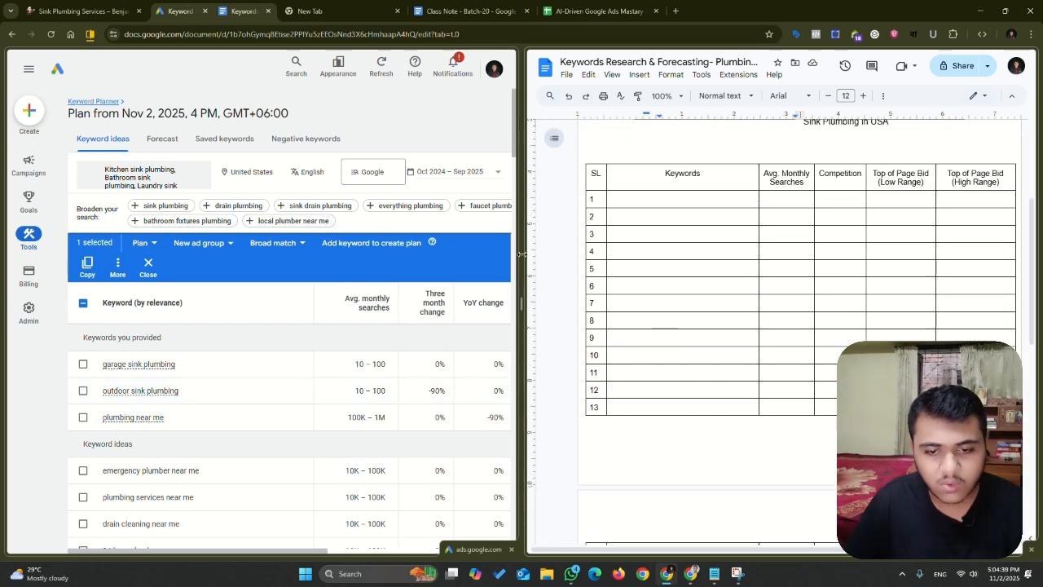
Record garage sink plumbing and its 10 – 100 average monthly searches in row 1 of the document's keyword table
{"action": "left_click_drag", "start_coordinate": [521, 255], "coordinate": [567, 254]}
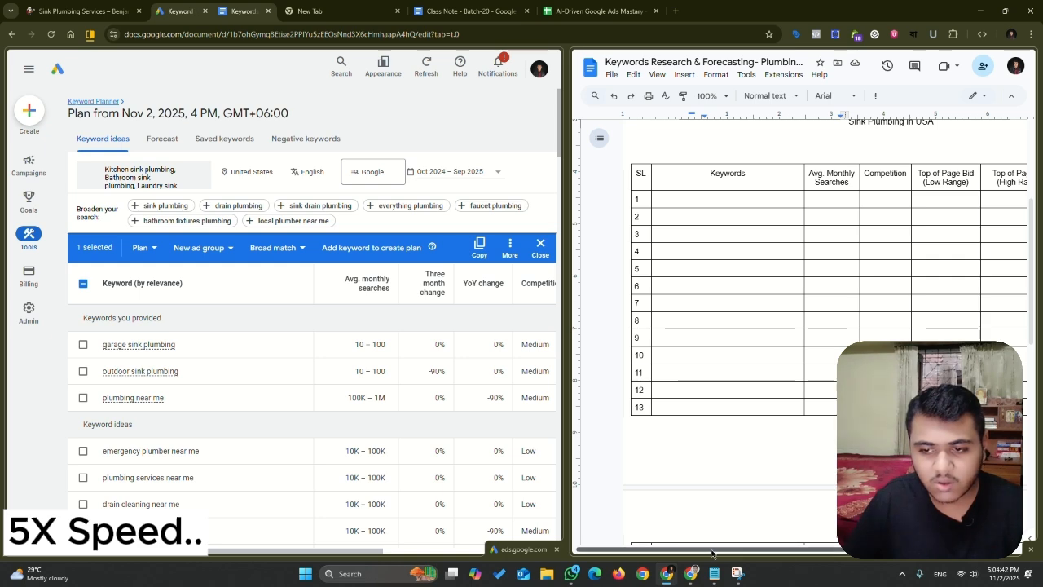
{"action": "left_click_drag", "start_coordinate": [710, 553], "coordinate": [739, 546]}
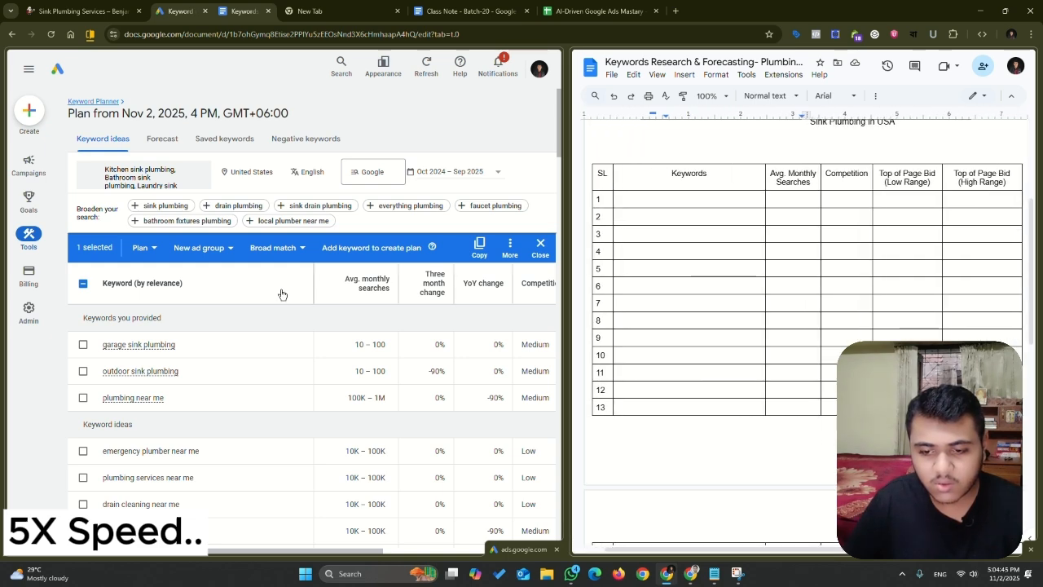
{"action": "scroll", "coordinate": [222, 339], "scroll_direction": "down", "scroll_amount": 1}
{"action": "scroll", "coordinate": [209, 326], "scroll_direction": "up", "scroll_amount": 1}
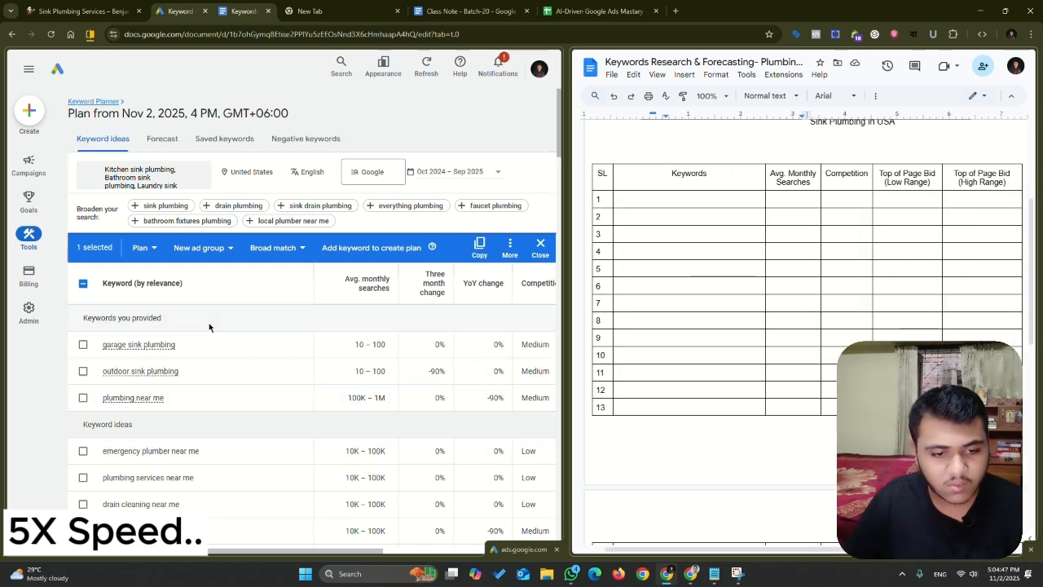
{"action": "left_click", "coordinate": [104, 349]}
{"action": "left_click_drag", "start_coordinate": [176, 346], "coordinate": [104, 350]}
{"action": "key", "text": "ctrl+c"}
{"action": "left_click", "coordinate": [688, 201]}
{"action": "key", "text": "ctrl+v"}
{"action": "left_click_drag", "start_coordinate": [355, 346], "coordinate": [447, 348]}
{"action": "key", "text": "ctrl+c"}
{"action": "left_click", "coordinate": [790, 200]}
{"action": "key", "text": "ctrl+v"}
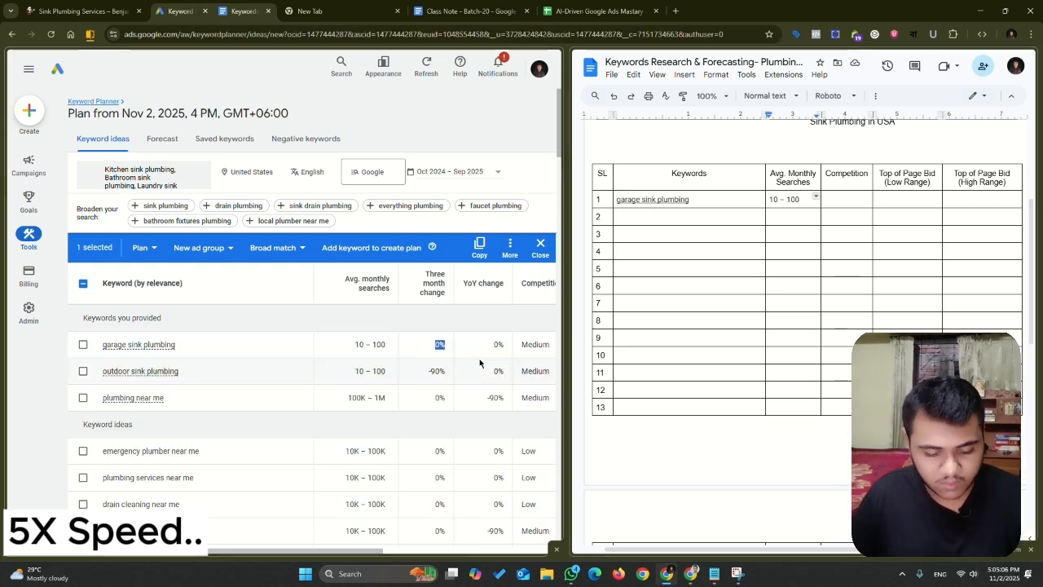
Widen the Keyword Planner pane to show all metric columns and clear the keyword selection
{"action": "left_click_drag", "start_coordinate": [566, 261], "coordinate": [850, 261]}
{"action": "left_click", "coordinate": [794, 244]}
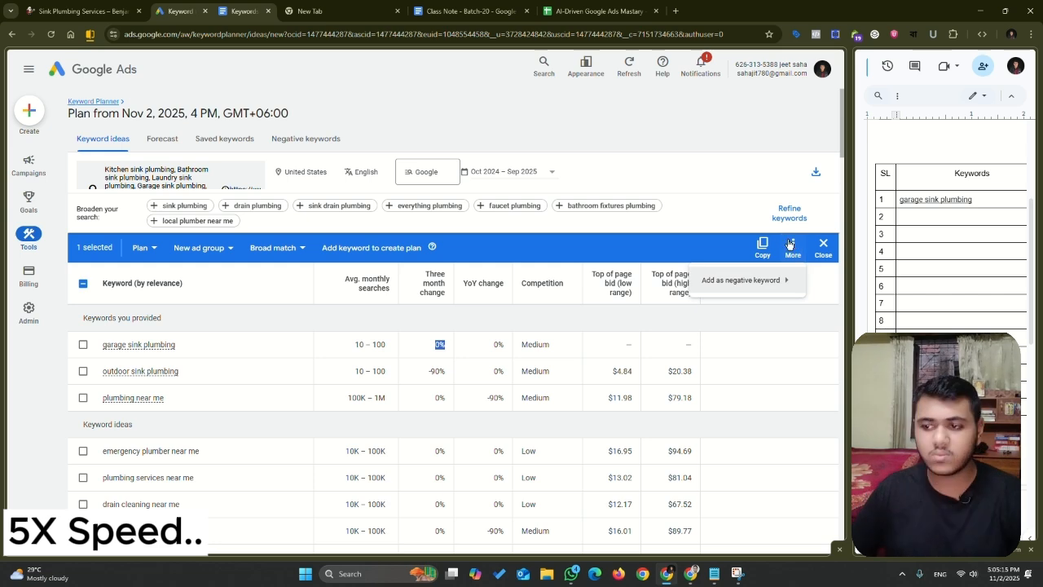
{"action": "left_click", "coordinate": [82, 285]}
{"action": "scroll", "coordinate": [757, 210], "scroll_direction": "down", "scroll_amount": 1}
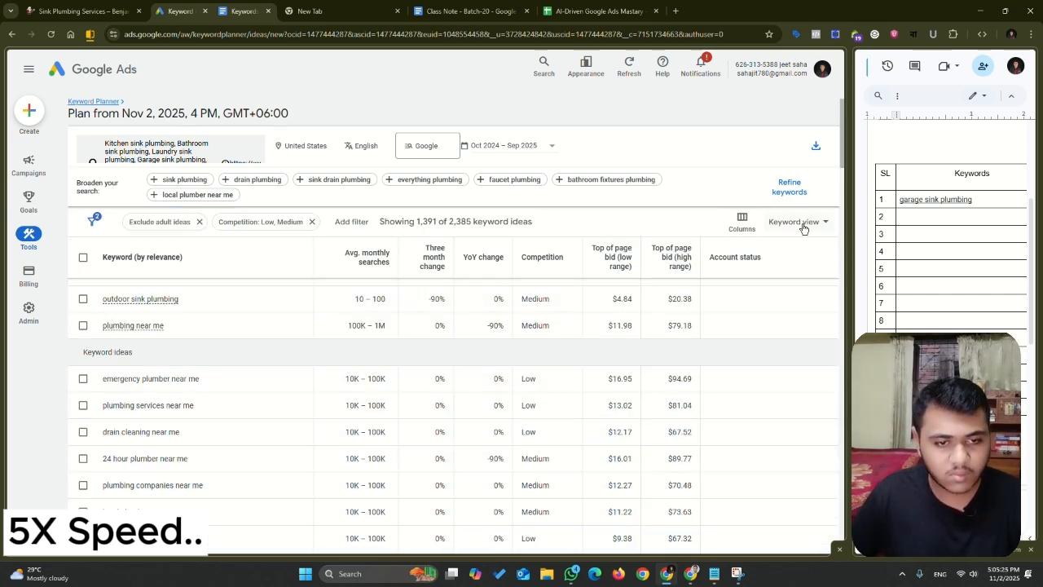
{"action": "scroll", "coordinate": [799, 219], "scroll_direction": "up", "scroll_amount": 1}
{"action": "scroll", "coordinate": [617, 303], "scroll_direction": "down", "scroll_amount": 2}
{"action": "scroll", "coordinate": [617, 302], "scroll_direction": "up", "scroll_amount": 2}
Remove the YoY change and Three month change columns from the keyword ideas table and apply
{"action": "left_click", "coordinate": [741, 246]}
{"action": "left_click", "coordinate": [762, 291]}
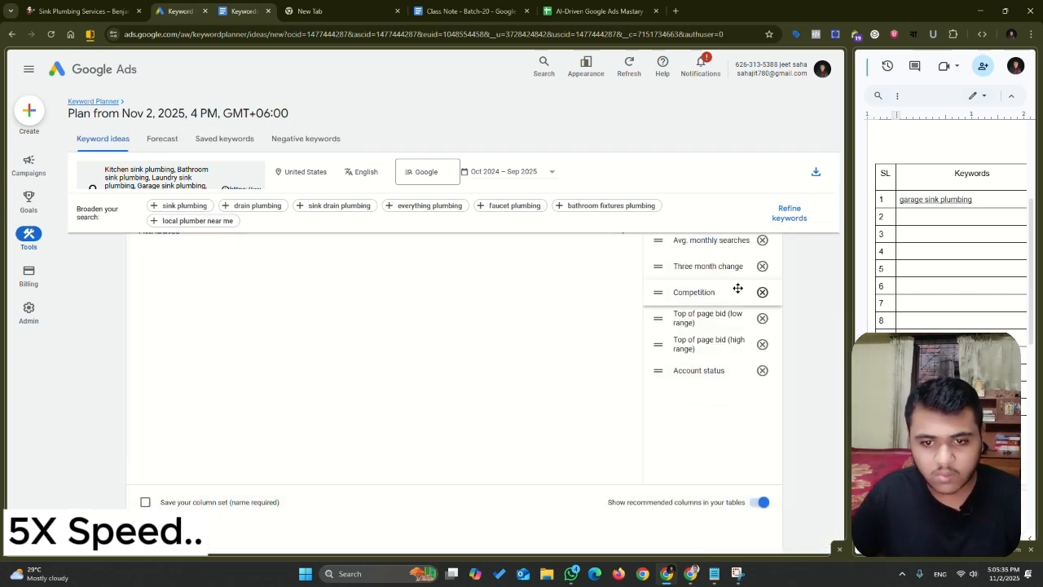
{"action": "left_click", "coordinate": [762, 267]}
{"action": "left_click", "coordinate": [159, 531]}
Give the document more room in the split view and record Medium competition for garage sink plumbing in row 1
{"action": "left_click_drag", "start_coordinate": [850, 224], "coordinate": [598, 229]}
{"action": "left_click_drag", "start_coordinate": [599, 316], "coordinate": [596, 318]}
{"action": "left_click_drag", "start_coordinate": [831, 549], "coordinate": [854, 549]}
{"action": "left_click", "coordinate": [350, 399]}
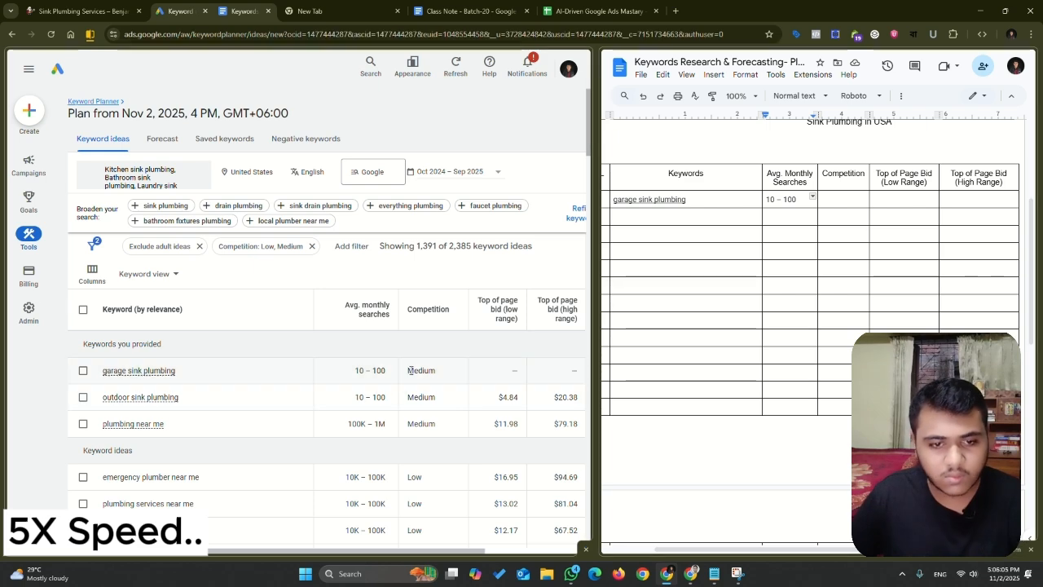
{"action": "left_click_drag", "start_coordinate": [408, 371], "coordinate": [436, 371]}
{"action": "key", "text": "ctrl+c"}
{"action": "left_click", "coordinate": [845, 199]}
{"action": "key", "text": "ctrl+v"}
{"action": "left_click_drag", "start_coordinate": [519, 371], "coordinate": [856, 277]}
Record outdoor sink plumbing and its 10 – 100 average monthly searches in row 2 of the keyword table
{"action": "left_click_drag", "start_coordinate": [98, 396], "coordinate": [173, 398]}
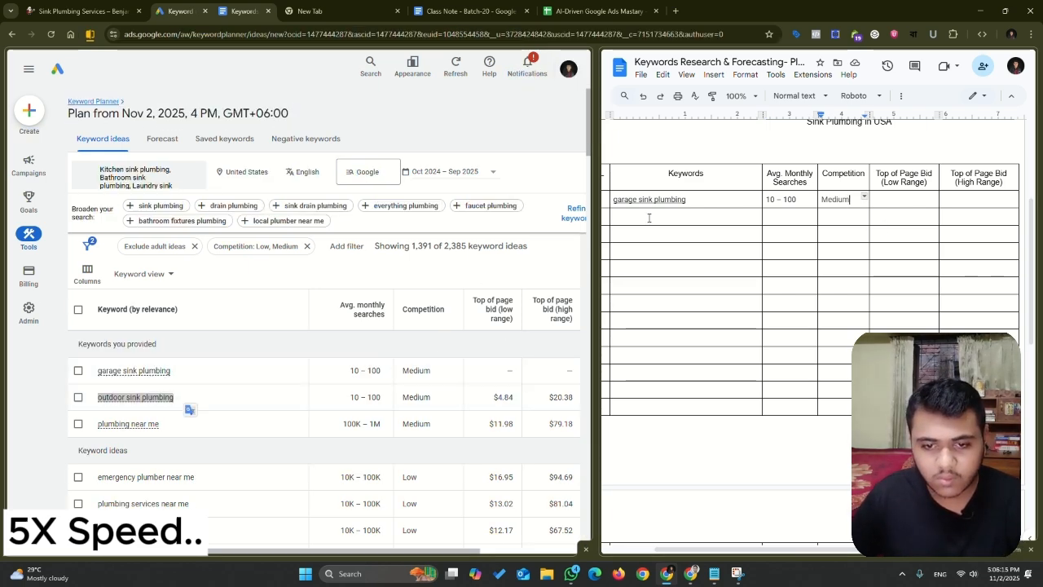
{"action": "key", "text": "ctrl+c"}
{"action": "left_click", "coordinate": [649, 217]}
{"action": "key", "text": "ctrl+v"}
{"action": "left_click_drag", "start_coordinate": [350, 396], "coordinate": [380, 397]}
{"action": "key", "text": "ctrl+c"}
{"action": "left_click", "coordinate": [780, 216]}
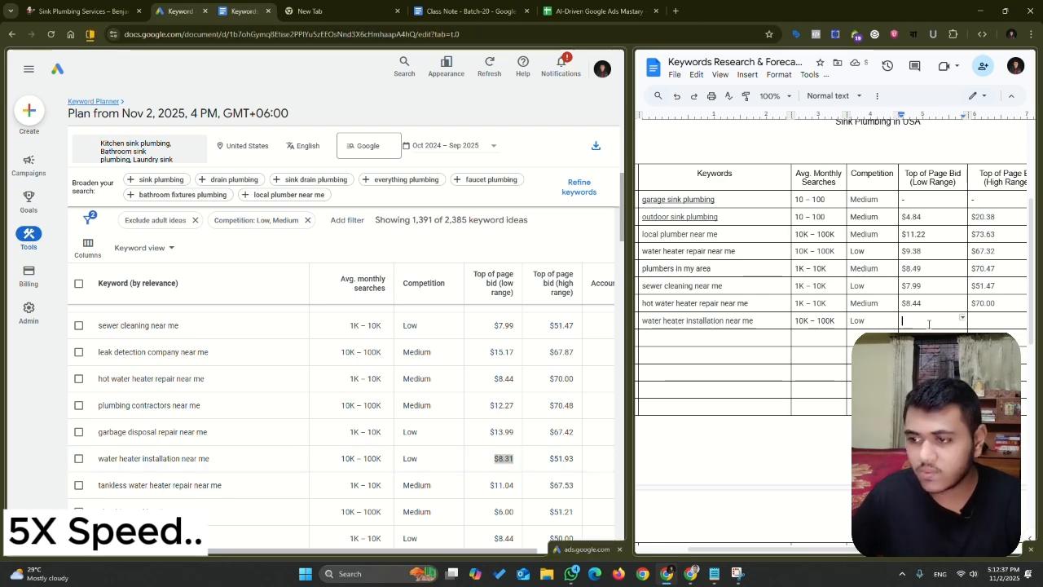
Enter the water heater installation near me page bids, $8.31 for the low range and $51.93 for the high range
{"action": "key", "text": "ctrl+v"}
{"action": "left_click_drag", "start_coordinate": [573, 459], "coordinate": [551, 460]}
{"action": "key", "text": "ctrl+c"}
{"action": "left_click", "coordinate": [984, 321]}
{"action": "key", "text": "ctrl+v"}
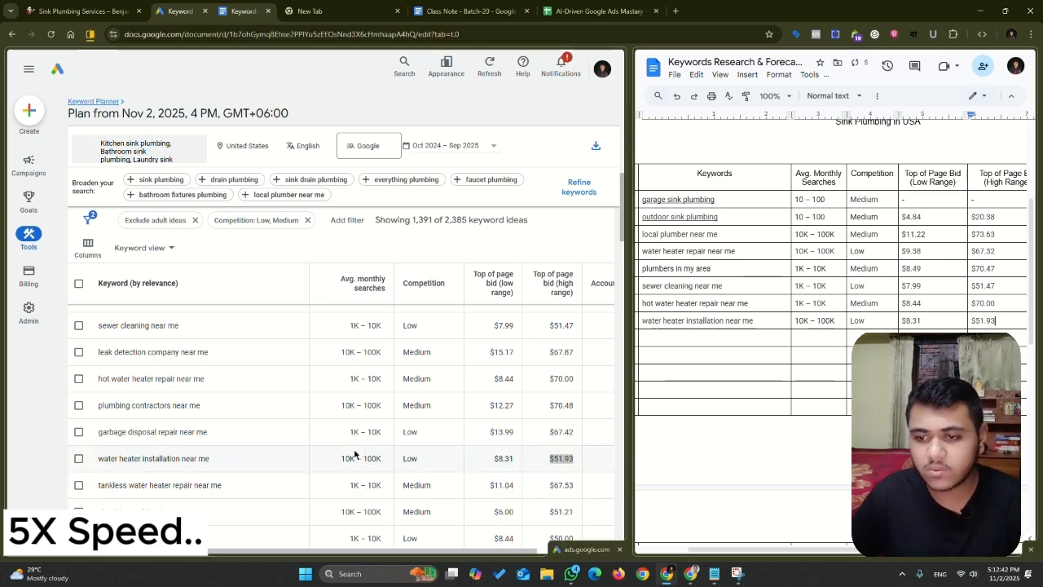
Find sewer repair near me among the keyword ideas and record it with 10K – 100K average monthly searches in row 9
{"action": "scroll", "coordinate": [175, 387], "scroll_direction": "down", "scroll_amount": 3}
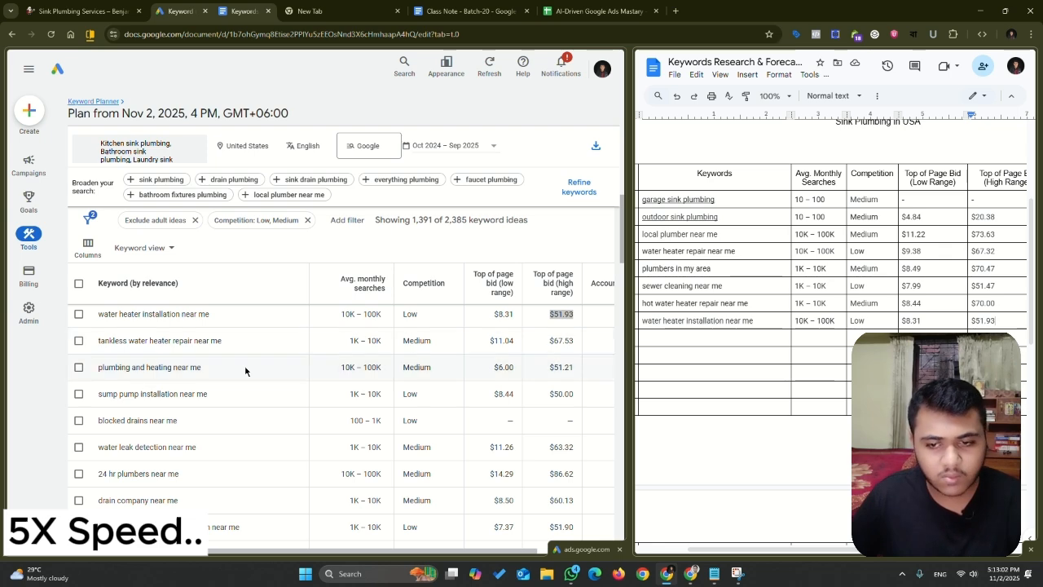
{"action": "scroll", "coordinate": [222, 435], "scroll_direction": "down", "scroll_amount": 3}
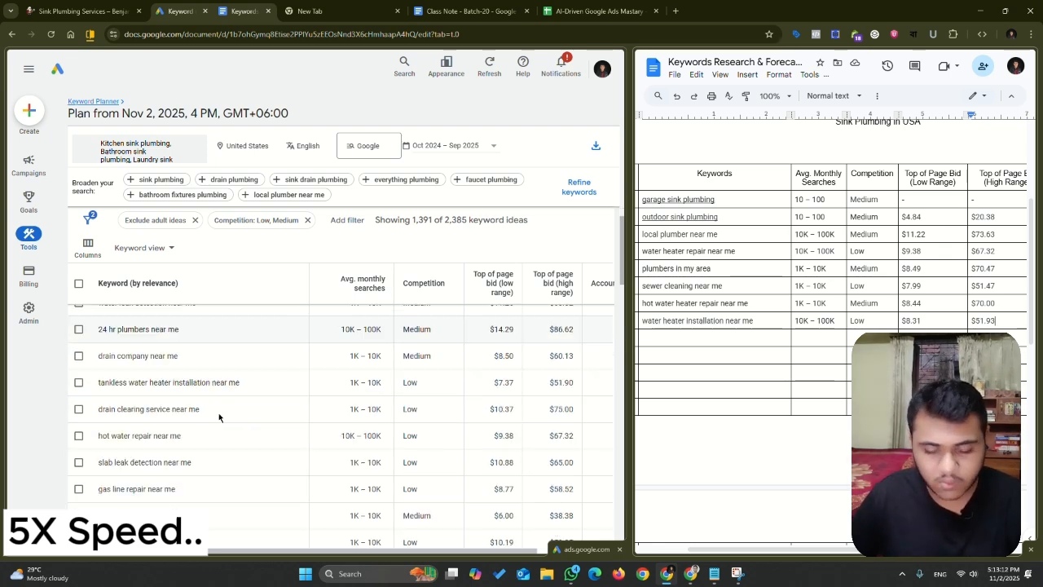
{"action": "scroll", "coordinate": [218, 412], "scroll_direction": "down", "scroll_amount": 6}
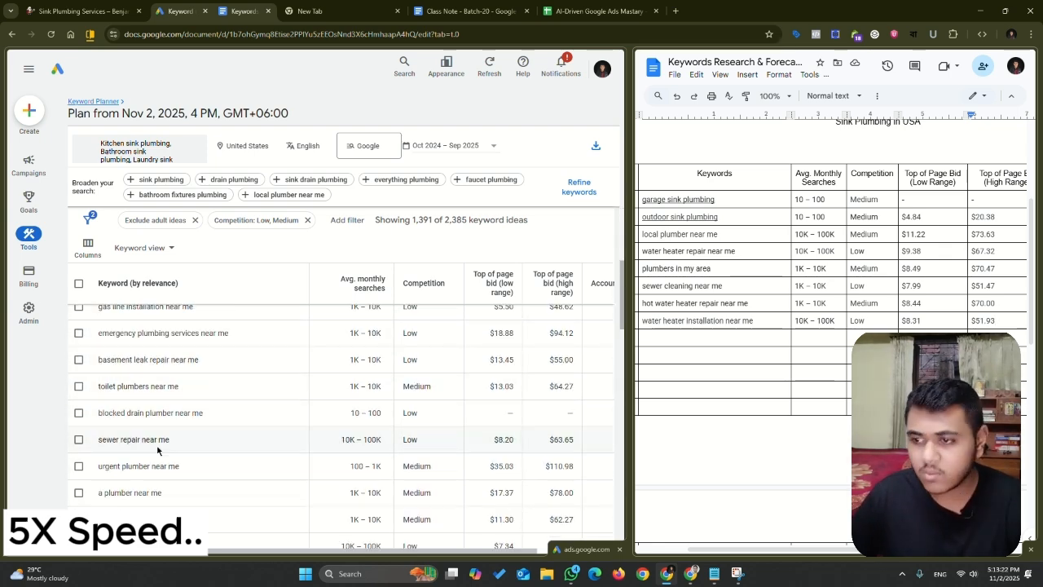
{"action": "left_click_drag", "start_coordinate": [169, 439], "coordinate": [97, 440]}
{"action": "key", "text": "ctrl+c"}
{"action": "left_click", "coordinate": [676, 337]}
{"action": "key", "text": "ctrl+v"}
{"action": "left_click_drag", "start_coordinate": [341, 440], "coordinate": [380, 440]}
{"action": "key", "text": "ctrl+c"}
{"action": "left_click", "coordinate": [812, 338]}
{"action": "key", "text": "ctrl+v"}
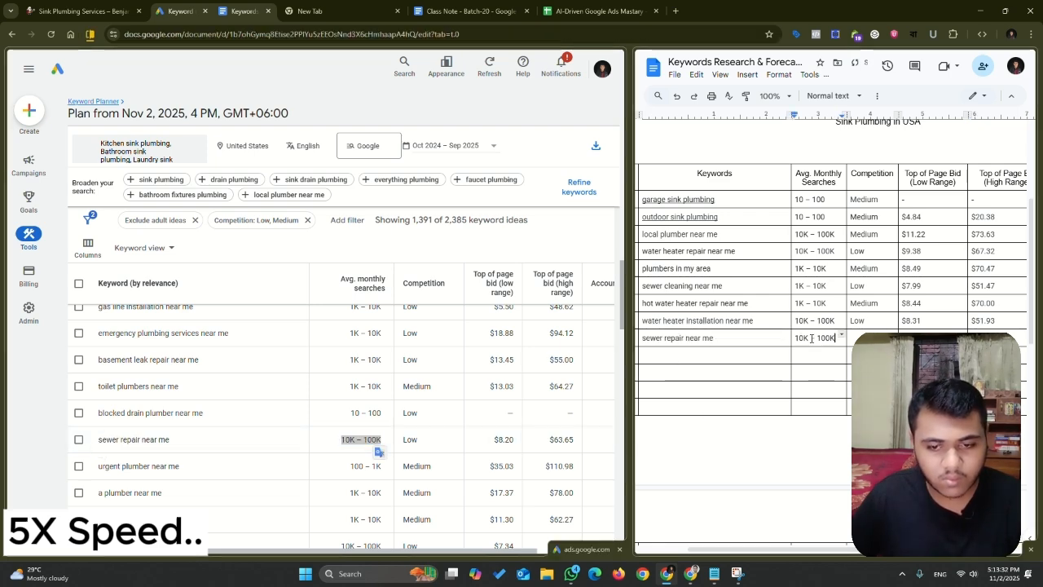
Complete the sewer repair near me row with Low competition and page bids of $8.20 and $63.65
{"action": "left_click", "coordinate": [449, 446]}
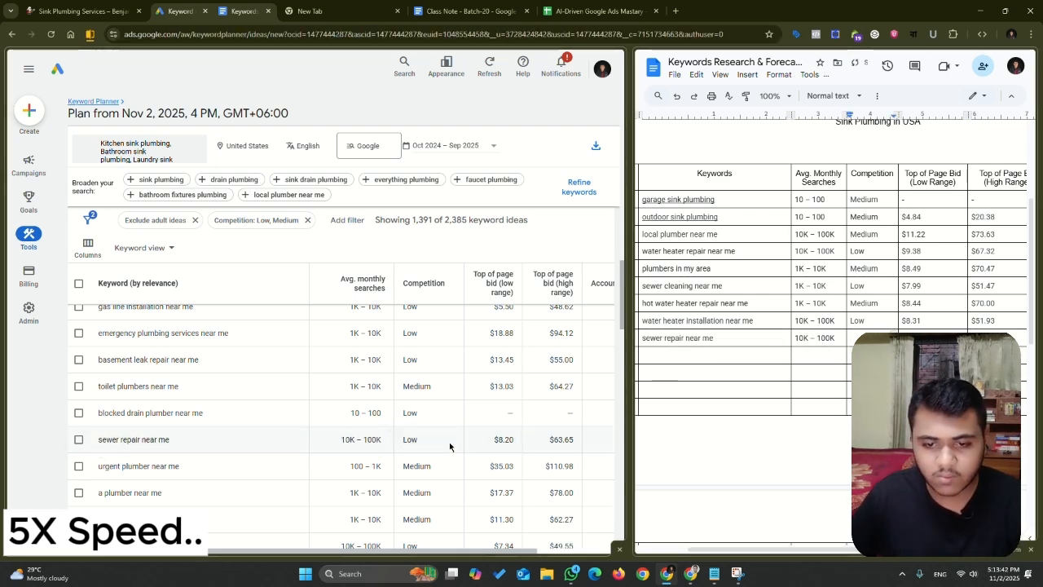
{"action": "double_click", "coordinate": [410, 440]}
{"action": "key", "text": "ctrl+c"}
{"action": "left_click", "coordinate": [870, 338]}
{"action": "key", "text": "ctrl+v"}
{"action": "left_click_drag", "start_coordinate": [493, 440], "coordinate": [574, 440]}
{"action": "left_click", "coordinate": [929, 338]}
{"action": "key", "text": "ctrl+v"}
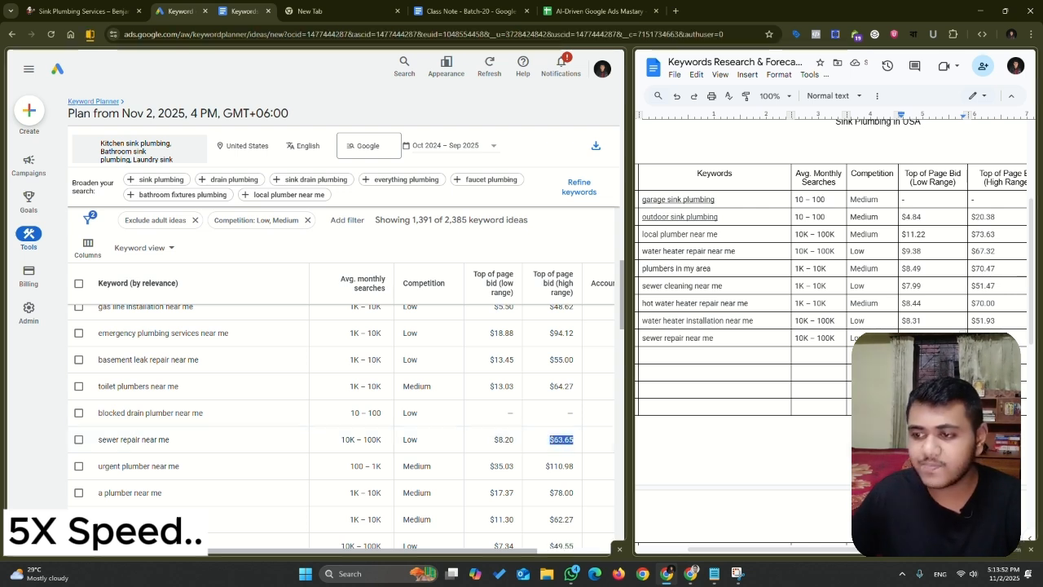
{"action": "key", "text": "ctrl+c"}
{"action": "left_click", "coordinate": [996, 338]}
{"action": "key", "text": "ctrl+v"}
Record sewer line repair near me with 10K – 100K average monthly searches and Low competition in row 10
{"action": "scroll", "coordinate": [164, 404], "scroll_direction": "down", "scroll_amount": 1}
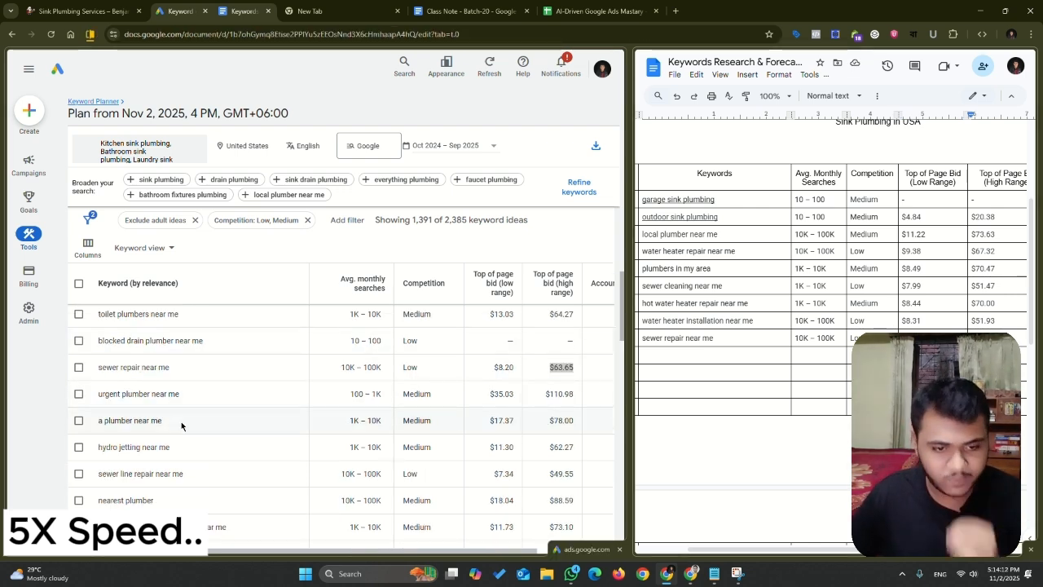
{"action": "scroll", "coordinate": [427, 447], "scroll_direction": "down", "scroll_amount": 1}
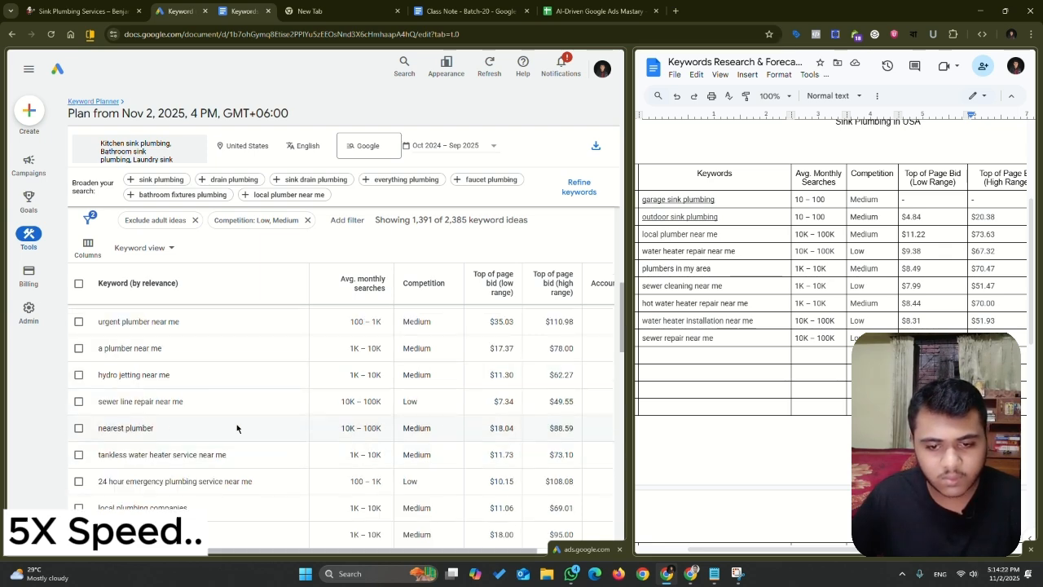
{"action": "left_click_drag", "start_coordinate": [186, 402], "coordinate": [96, 402]}
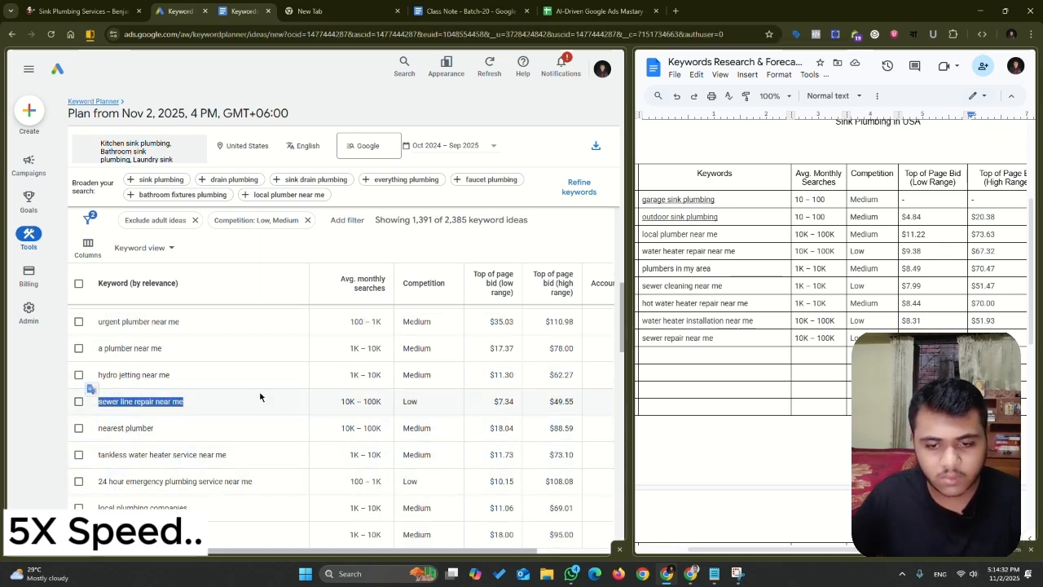
{"action": "left_click", "coordinate": [684, 355]}
{"action": "key", "text": "ctrl+v"}
{"action": "key", "text": "ctrl+c"}
{"action": "left_click", "coordinate": [816, 356]}
{"action": "key", "text": "ctrl+v"}
{"action": "left_click_drag", "start_coordinate": [342, 402], "coordinate": [402, 402]}
{"action": "left_click", "coordinate": [872, 356]}
{"action": "key", "text": "ctrl+v"}
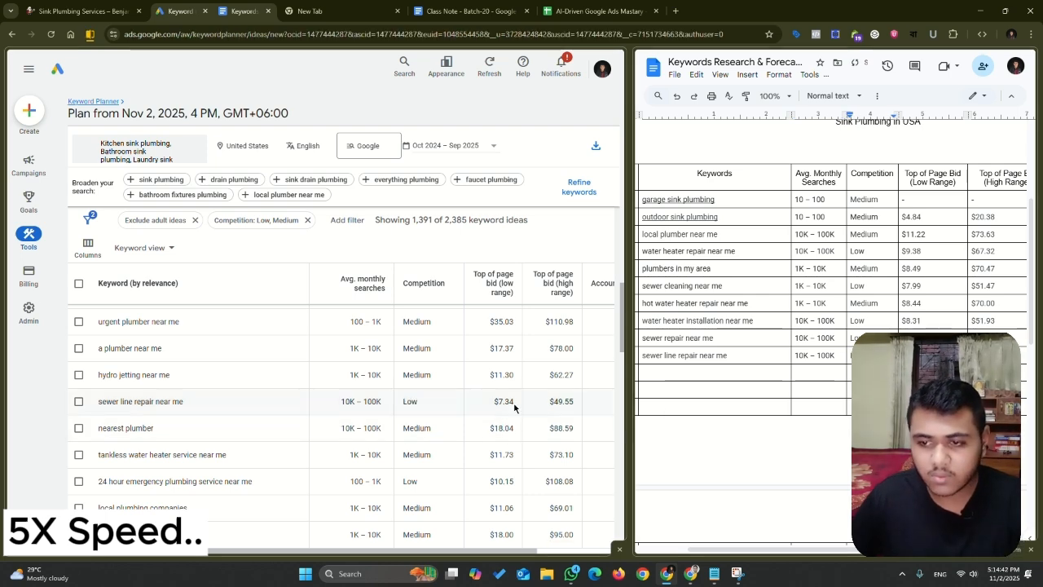
Enter the sewer line repair near me page bids, $7.34 for the low range and $49.55 for the high range
{"action": "left_click_drag", "start_coordinate": [514, 402], "coordinate": [494, 402]}
{"action": "left_click", "coordinate": [932, 356]}
{"action": "key", "text": "ctrl+v"}
{"action": "left_click_drag", "start_coordinate": [574, 402], "coordinate": [549, 402]}
{"action": "left_click", "coordinate": [994, 356]}
{"action": "key", "text": "ctrl+v"}
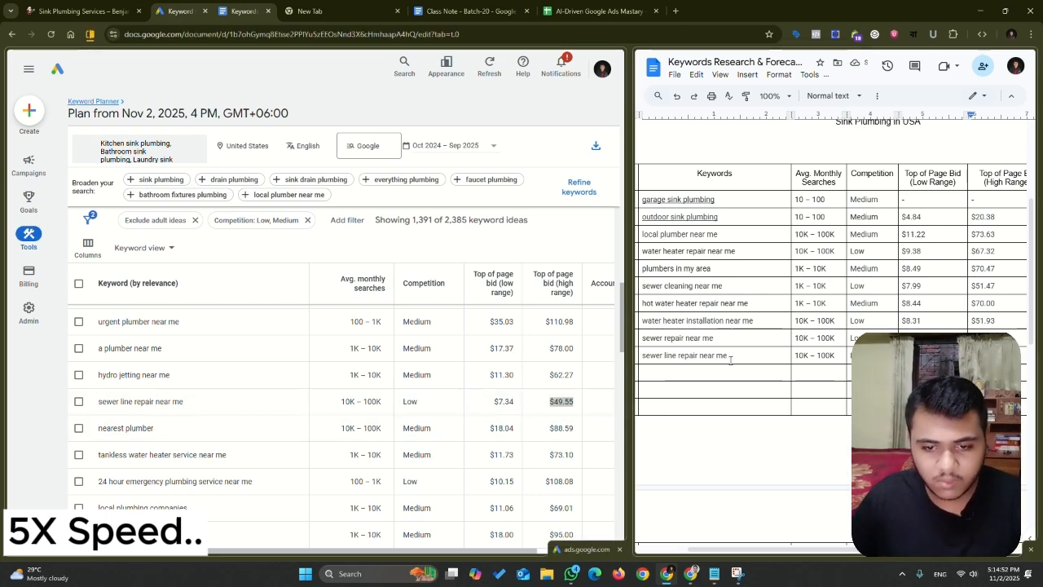
Go to the empty Keywords cell in row 11 and look further down the keyword ideas
{"action": "mouse_move", "coordinate": [827, 551]}
{"action": "left_mouse_down"}
{"action": "mouse_move", "coordinate": [806, 550]}
{"action": "mouse_move", "coordinate": [823, 552]}
{"action": "left_mouse_up"}
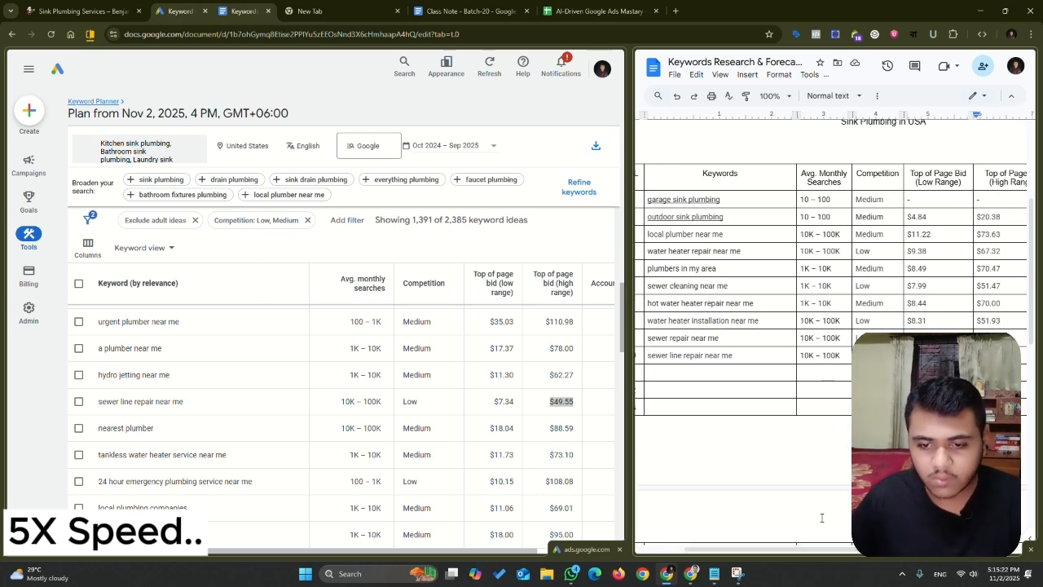
{"action": "scroll", "coordinate": [822, 505], "scroll_direction": "down", "scroll_amount": 2}
{"action": "left_click", "coordinate": [705, 301]}
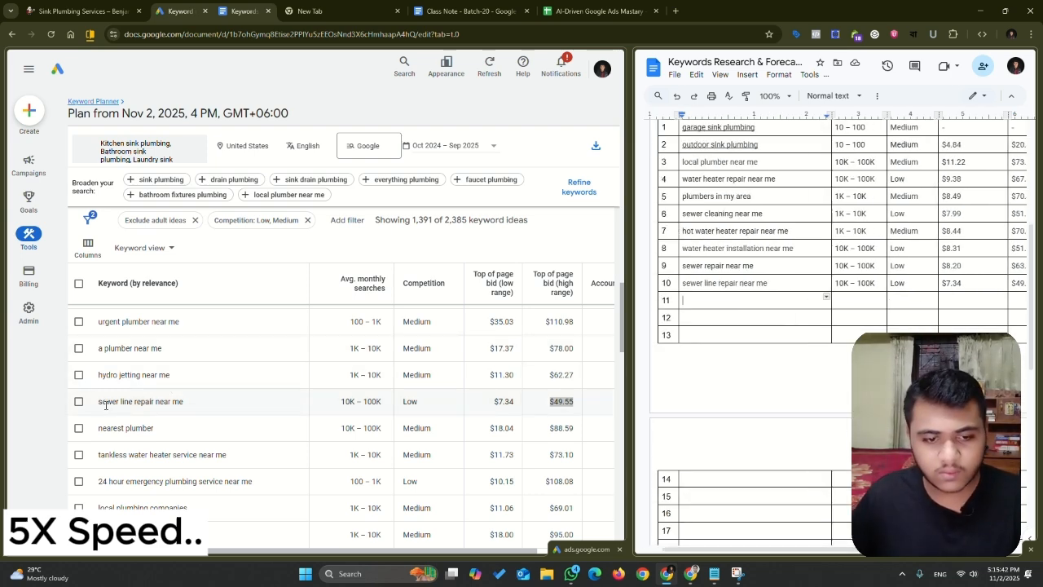
{"action": "scroll", "coordinate": [138, 395], "scroll_direction": "down", "scroll_amount": 1}
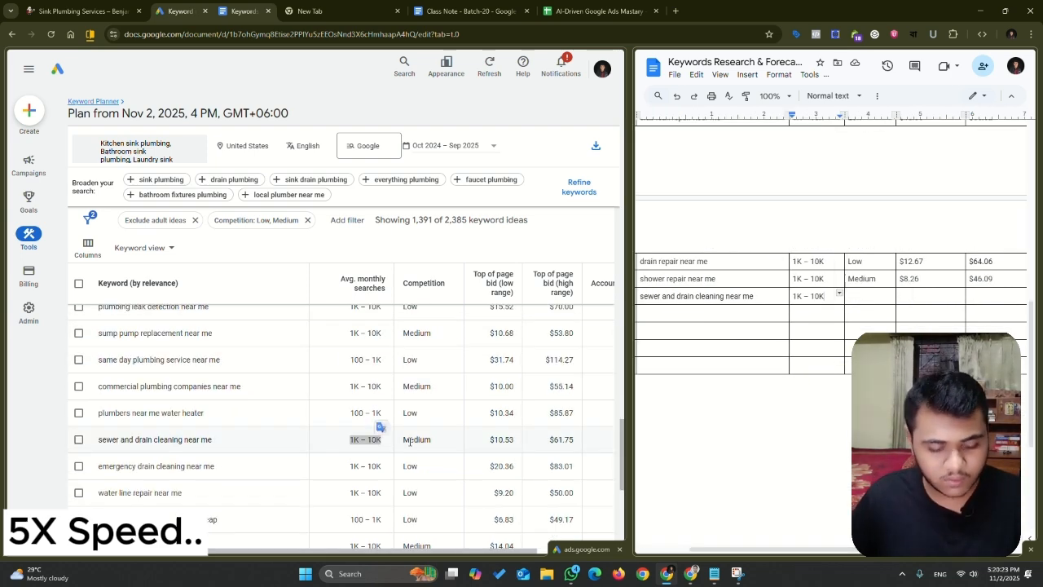
Copy the $10.53 low-range bid and Medium competition of sewer and drain cleaning near me for its table row
{"action": "left_click_drag", "start_coordinate": [489, 441], "coordinate": [524, 442]}
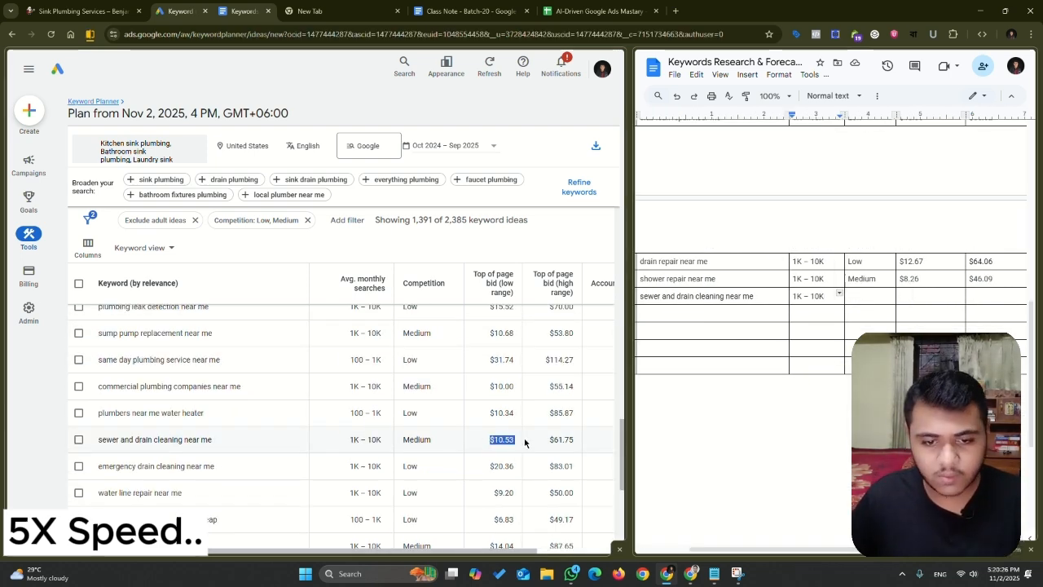
{"action": "key", "text": "ctrl+c"}
{"action": "left_click", "coordinate": [915, 293]}
{"action": "key", "text": "ctrl+v"}
{"action": "key", "text": "ctrl+z"}
{"action": "left_click_drag", "start_coordinate": [403, 441], "coordinate": [445, 445]}
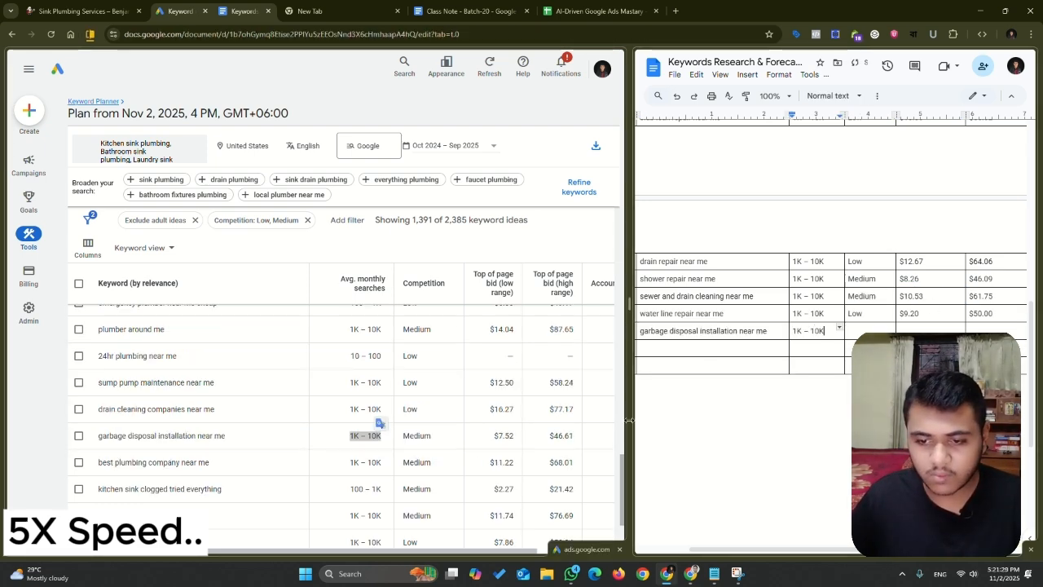
Complete the garbage disposal installation near me row with Medium competition and page bids of $7.52 and $46.61
{"action": "left_click_drag", "start_coordinate": [404, 436], "coordinate": [431, 438]}
{"action": "key", "text": "ctrl+c"}
{"action": "left_click", "coordinate": [868, 330]}
{"action": "key", "text": "ctrl+v"}
{"action": "key", "text": "ctrl+c"}
{"action": "left_click_drag", "start_coordinate": [494, 437], "coordinate": [574, 437]}
{"action": "left_click", "coordinate": [917, 330]}
{"action": "key", "text": "ctrl+v"}
{"action": "key", "text": "ctrl+c"}
{"action": "left_click", "coordinate": [985, 330]}
{"action": "key", "text": "ctrl+v"}
Copy the keyword best plumbing company near me into the next empty row of the document's table
{"action": "left_click_drag", "start_coordinate": [99, 461], "coordinate": [208, 462]}
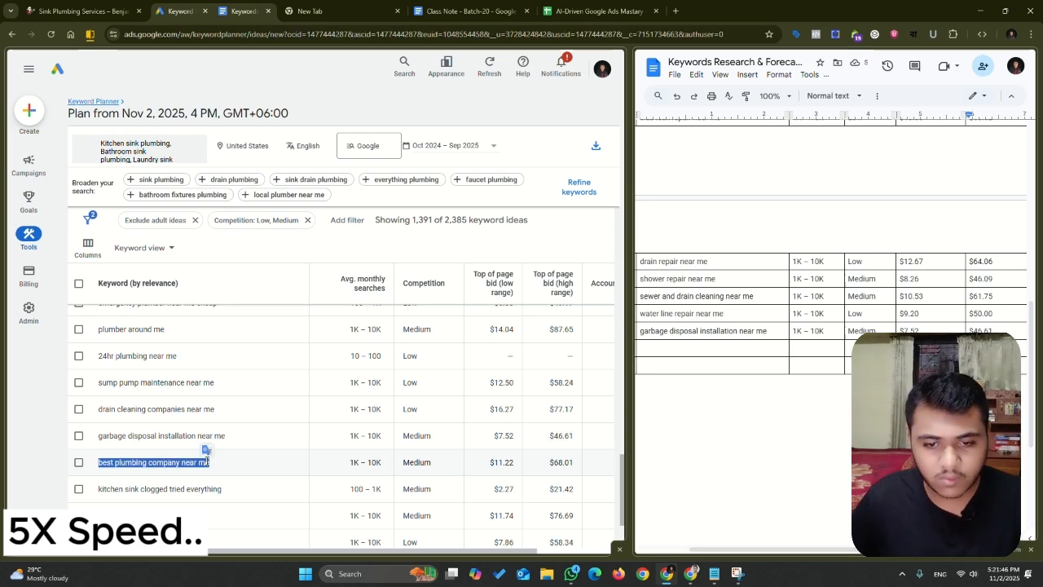
{"action": "scroll", "coordinate": [256, 462], "scroll_direction": "down", "scroll_amount": 1}
{"action": "key", "text": "ctrl+c"}
{"action": "left_click", "coordinate": [709, 348]}
{"action": "key", "text": "ctrl+v"}
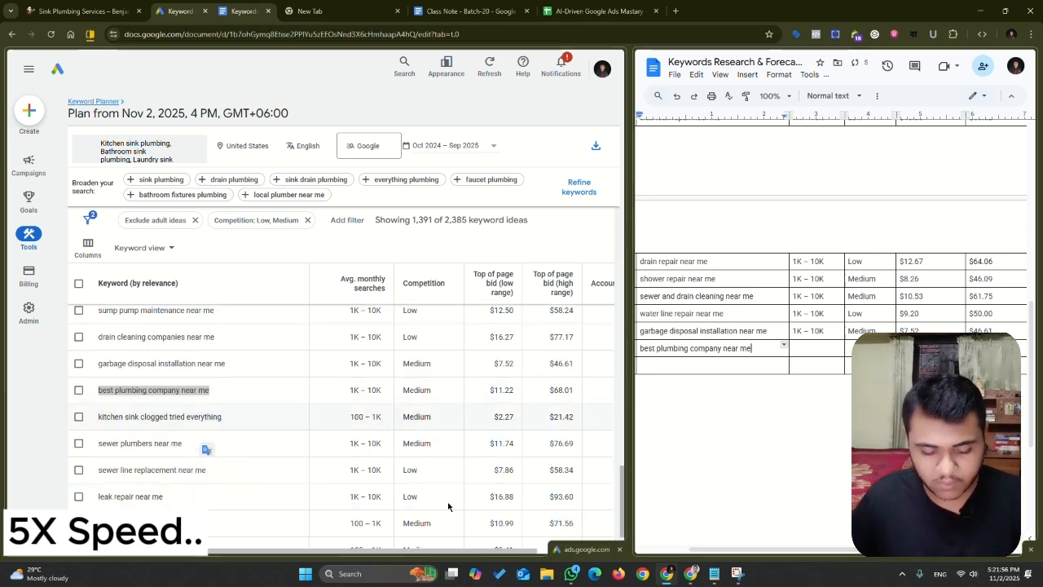
Fill the best plumbing company near me row with 1K – 10K searches, Medium competition, and page bids of $11.22 and $68.01
{"action": "left_click_drag", "start_coordinate": [350, 390], "coordinate": [575, 393]}
{"action": "key", "text": "ctrl+c"}
{"action": "left_click", "coordinate": [815, 348]}
{"action": "key", "text": "ctrl+v"}
{"action": "key", "text": "ctrl+z"}
{"action": "left_click", "coordinate": [817, 348]}
{"action": "key", "text": "ctrl+v"}
{"action": "key", "text": "ctrl+c"}
{"action": "left_click", "coordinate": [868, 348]}
{"action": "key", "text": "ctrl+v"}
{"action": "key", "text": "ctrl+c"}
{"action": "left_click", "coordinate": [927, 348]}
{"action": "key", "text": "ctrl+v"}
{"action": "key", "text": "ctrl+c"}
{"action": "left_click", "coordinate": [990, 348]}
{"action": "key", "text": "ctrl+v"}
Look through the remaining keyword ideas and copy sump pump maintenance near me into the table's last empty row
{"action": "scroll", "coordinate": [334, 356], "scroll_direction": "down", "scroll_amount": 1}
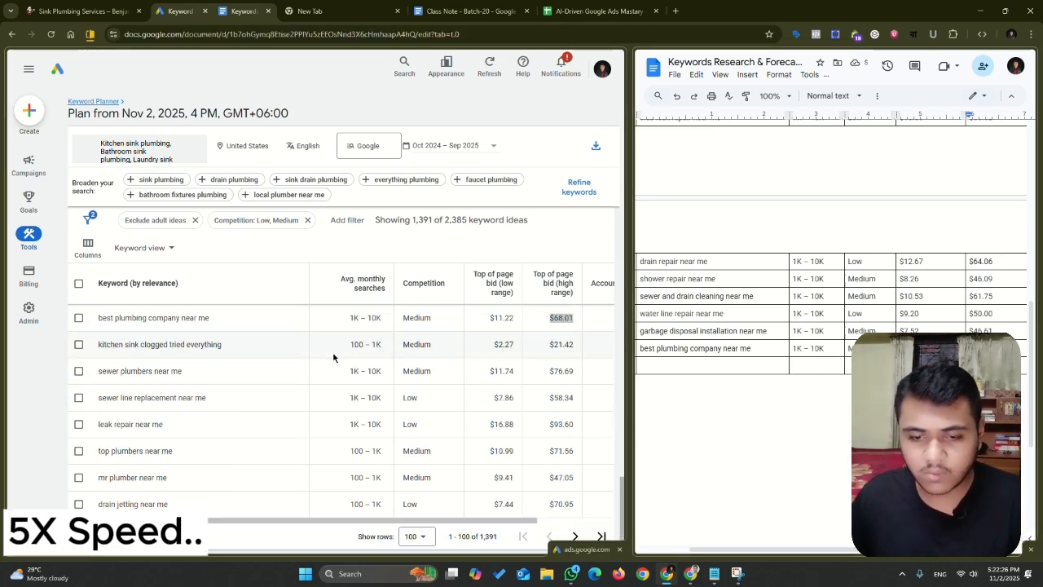
{"action": "scroll", "coordinate": [129, 424], "scroll_direction": "down", "scroll_amount": 1}
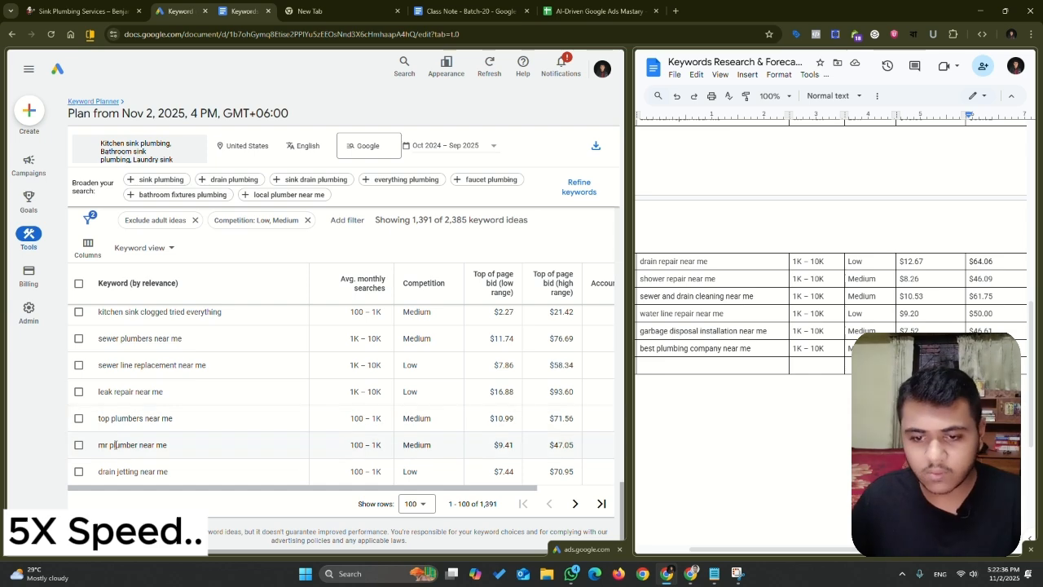
{"action": "scroll", "coordinate": [204, 457], "scroll_direction": "up", "scroll_amount": 5}
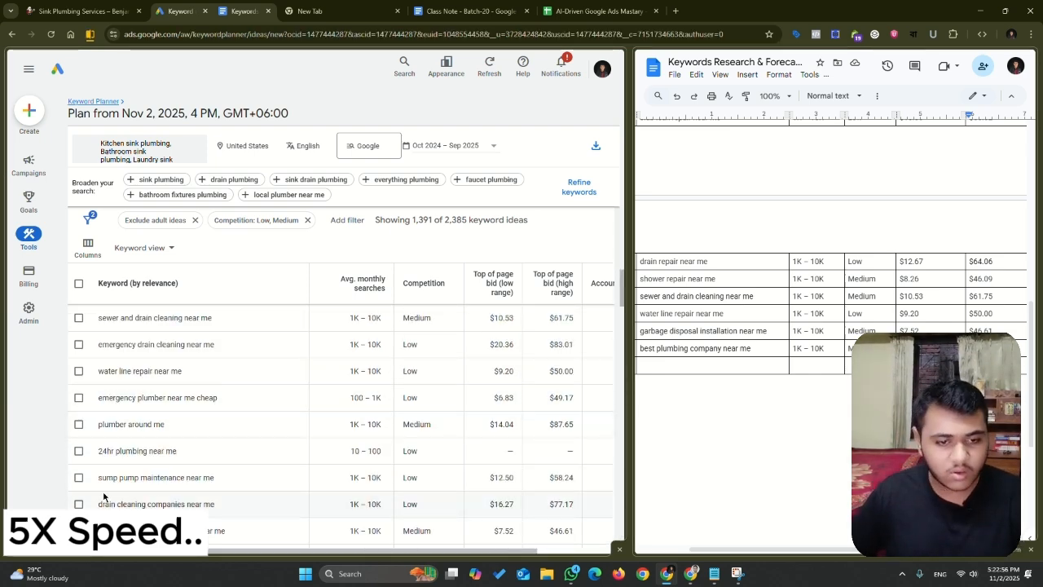
{"action": "left_click_drag", "start_coordinate": [96, 478], "coordinate": [251, 487]}
{"action": "key", "text": "ctrl+c"}
{"action": "left_click", "coordinate": [685, 366]}
{"action": "key", "text": "ctrl+v"}
Fill the sump pump maintenance near me row with 1K – 10K searches, Low competition, and page bids of $12.50 and $58.24
{"action": "left_click_drag", "start_coordinate": [348, 479], "coordinate": [576, 484]}
{"action": "left_click", "coordinate": [815, 366]}
{"action": "key", "text": "ctrl+v"}
{"action": "key", "text": "ctrl+c"}
{"action": "left_click", "coordinate": [869, 366]}
{"action": "key", "text": "ctrl+v"}
{"action": "key", "text": "ctrl+c"}
{"action": "left_click", "coordinate": [929, 366]}
{"action": "key", "text": "ctrl+v"}
Review the research document from its heading and mother keywords down through the filled keyword table
{"action": "left_click", "coordinate": [689, 424]}
{"action": "scroll", "coordinate": [689, 424], "scroll_direction": "up", "scroll_amount": 15}
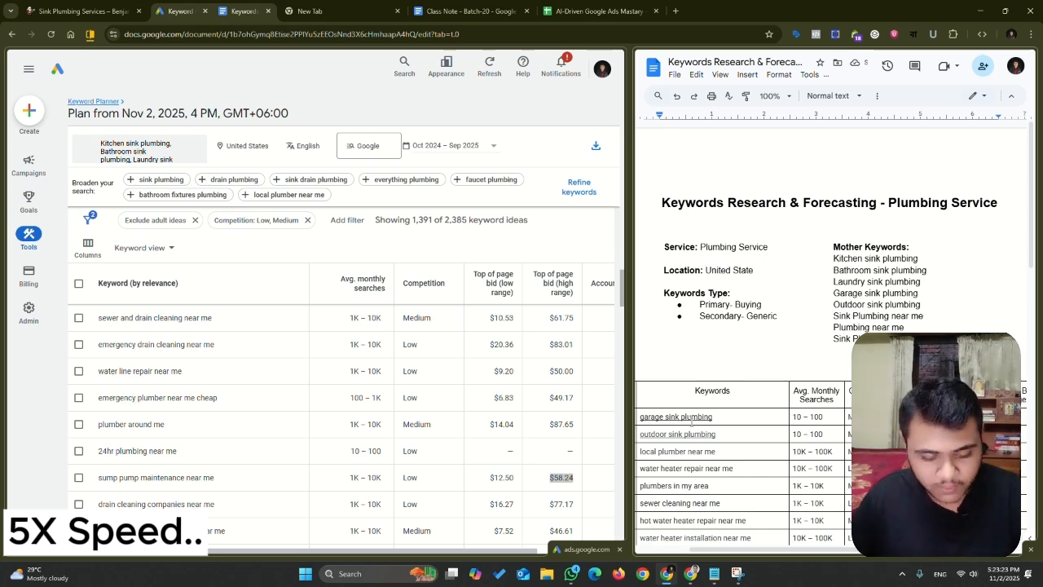
{"action": "scroll", "coordinate": [691, 422], "scroll_direction": "down", "scroll_amount": 5}
{"action": "scroll", "coordinate": [691, 422], "scroll_direction": "up", "scroll_amount": 5}
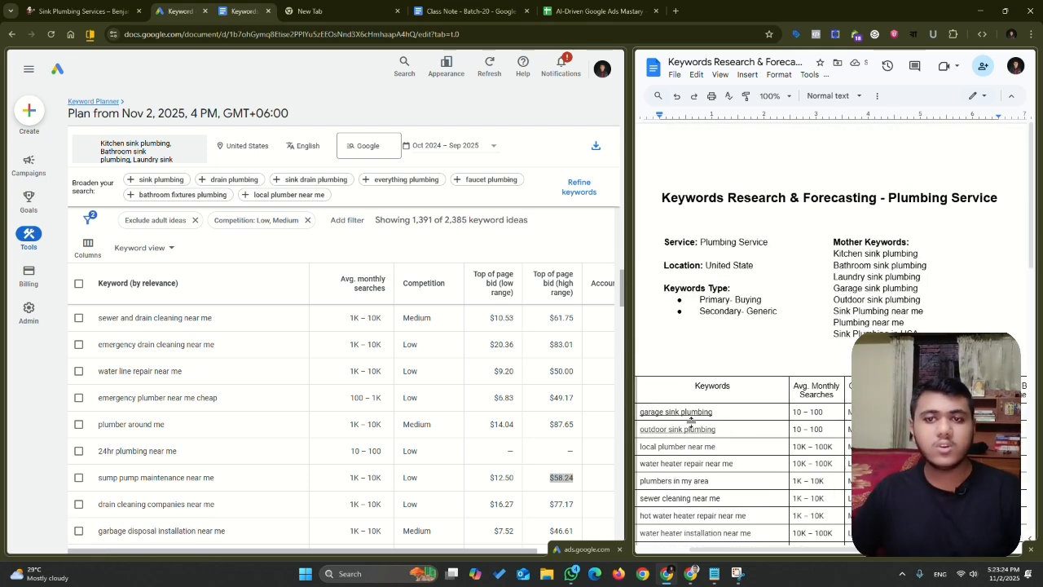
{"action": "scroll", "coordinate": [691, 422], "scroll_direction": "down", "scroll_amount": 5}
{"action": "scroll", "coordinate": [691, 422], "scroll_direction": "up", "scroll_amount": 5}
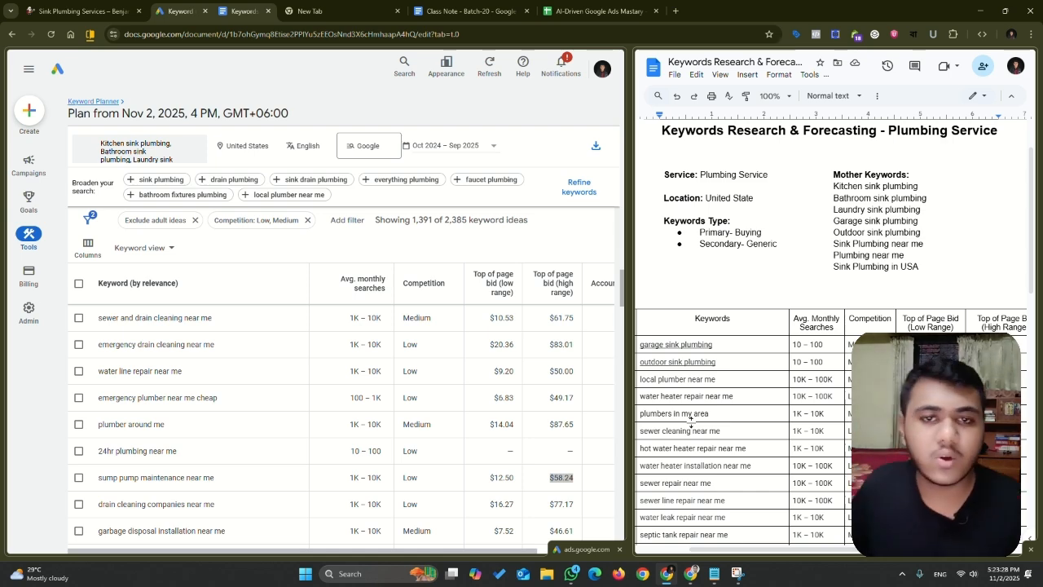
Return to the Keyword Planner start page and open the Get search volume and forecasts entry form
{"action": "scroll", "coordinate": [289, 310], "scroll_direction": "down", "scroll_amount": 10}
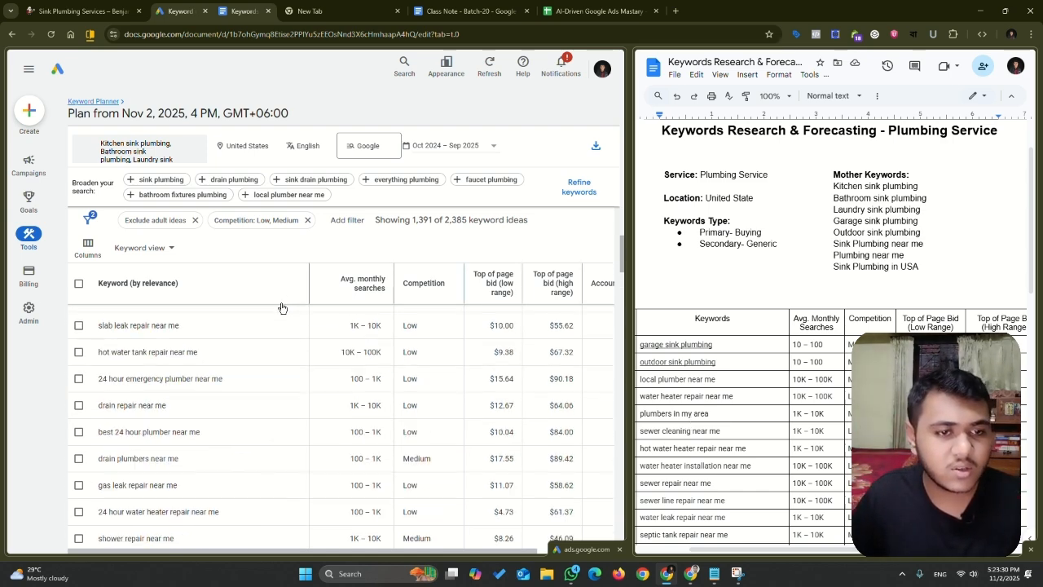
{"action": "mouse_move", "coordinate": [19, 186]}
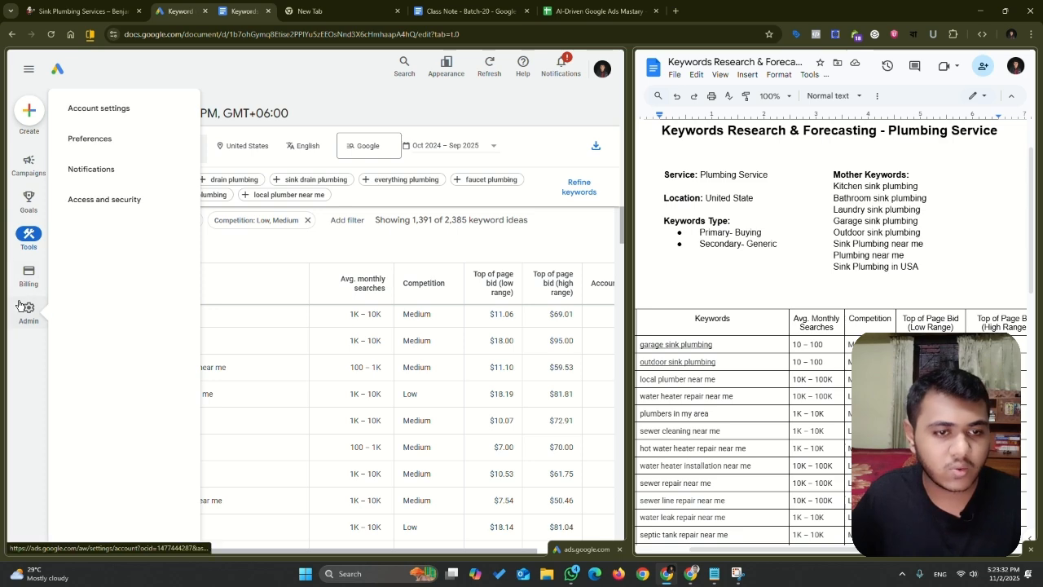
{"action": "mouse_move", "coordinate": [28, 244]}
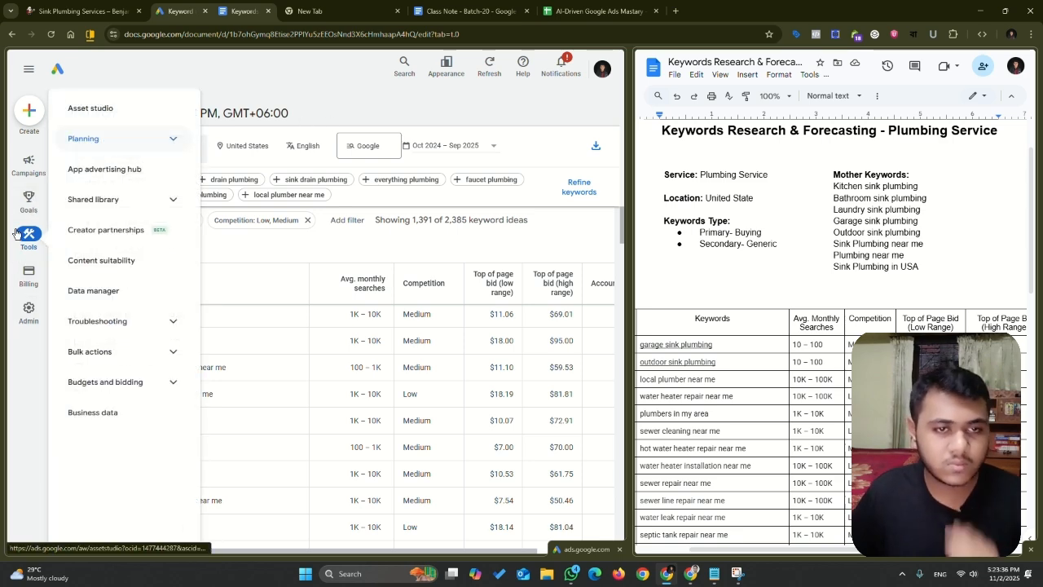
{"action": "left_click", "coordinate": [111, 146]}
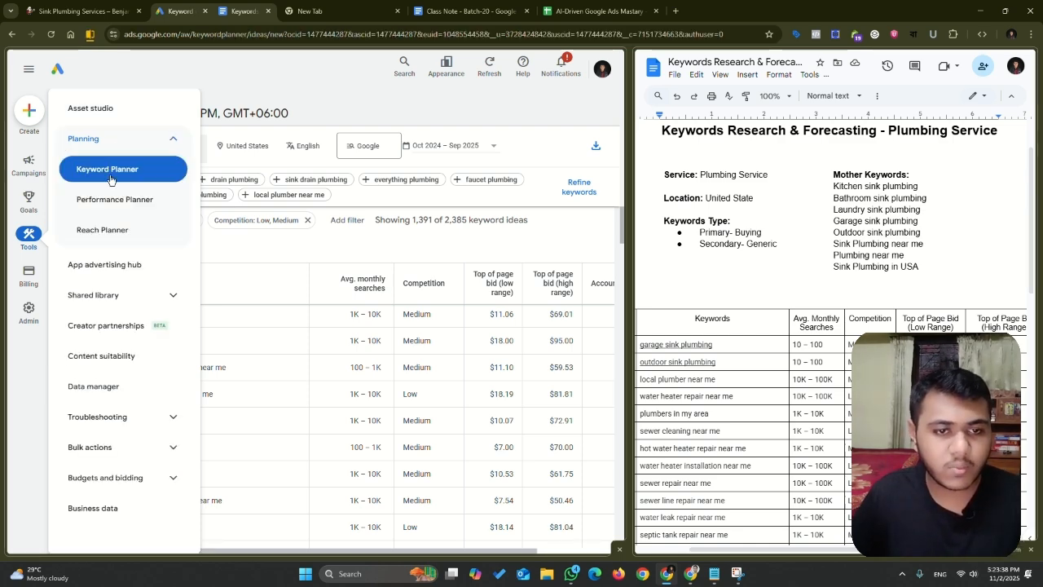
{"action": "left_click", "coordinate": [112, 177]}
{"action": "scroll", "coordinate": [113, 181], "scroll_direction": "up", "scroll_amount": 2}
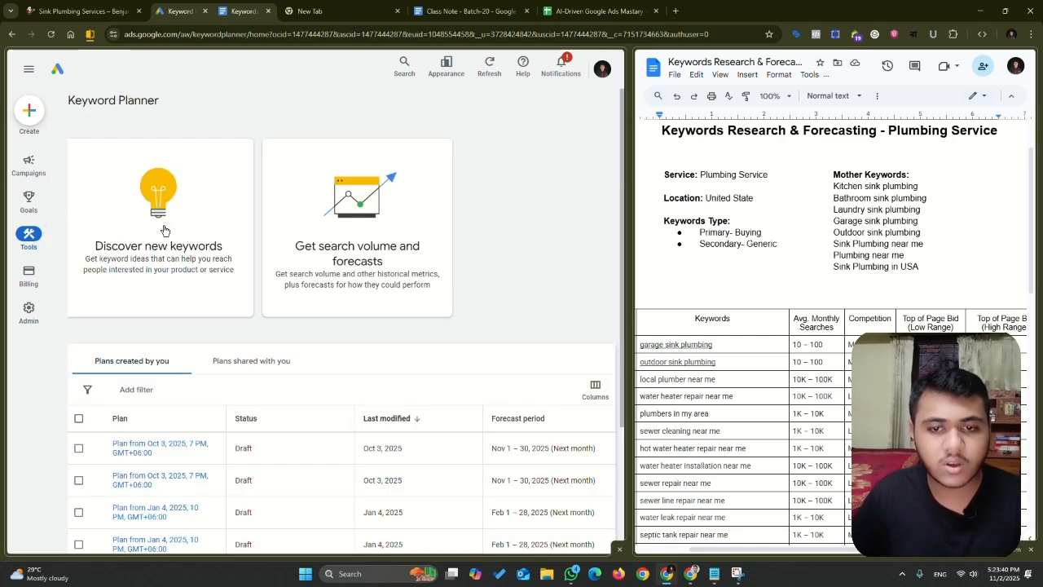
{"action": "left_click", "coordinate": [348, 245]}
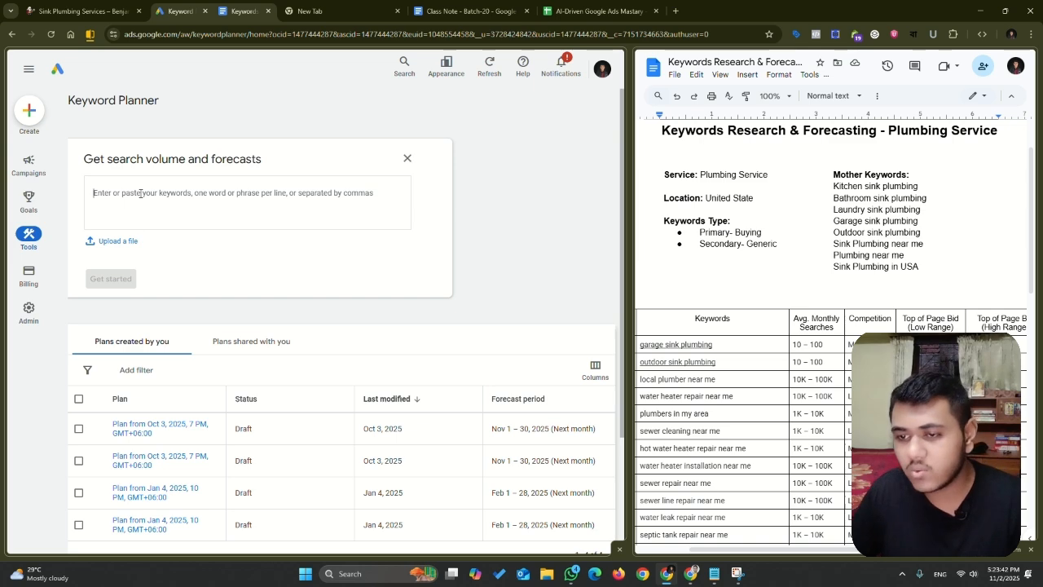
{"action": "scroll", "coordinate": [881, 306], "scroll_direction": "down", "scroll_amount": 2}
{"action": "scroll", "coordinate": [774, 396], "scroll_direction": "down", "scroll_amount": 5}
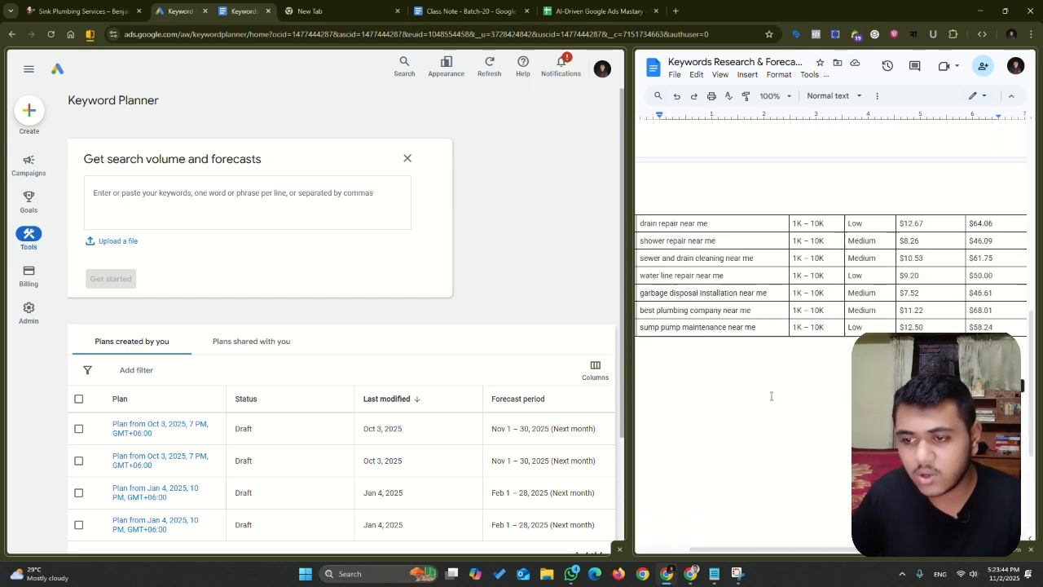
{"action": "left_click_drag", "start_coordinate": [771, 298], "coordinate": [643, 453]}
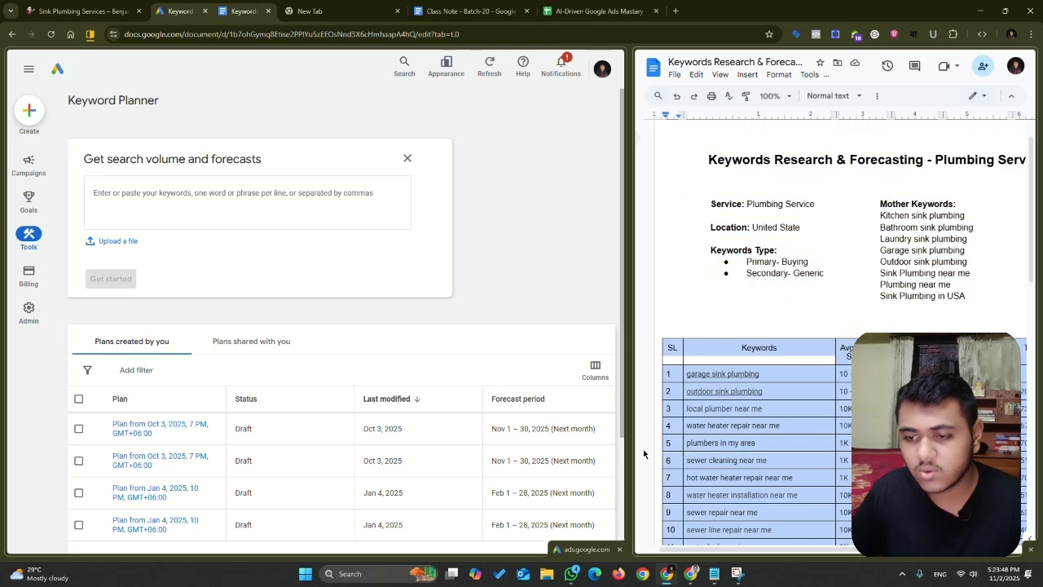
{"action": "left_click", "coordinate": [734, 427]}
Copy keywords 1 to 13, garage sink plumbing through slab leak repair near me, from the document into the forecast keyword box
{"action": "scroll", "coordinate": [734, 426], "scroll_direction": "down", "scroll_amount": 2}
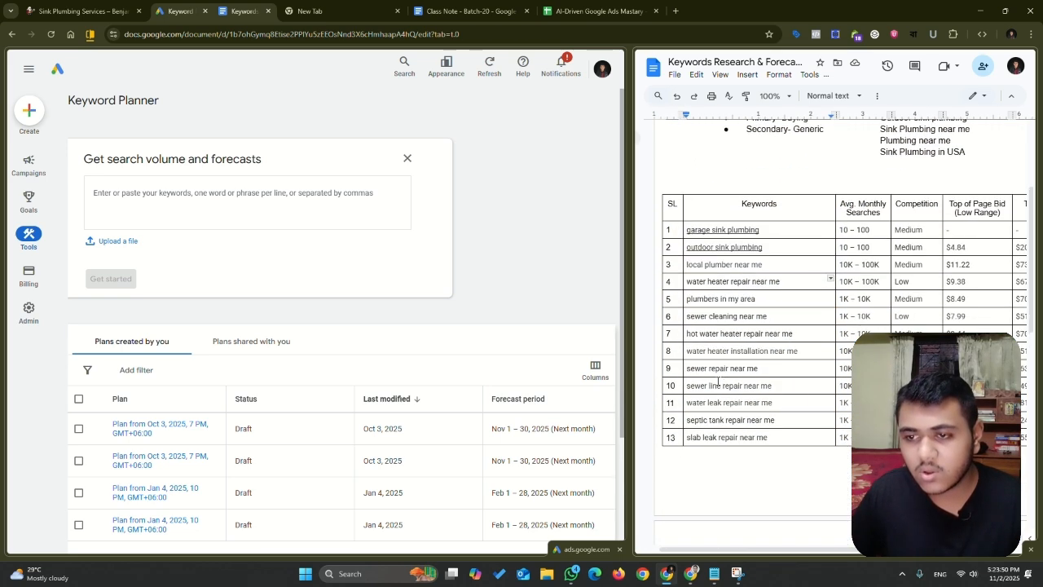
{"action": "left_click", "coordinate": [689, 229]}
{"action": "left_click_drag", "start_coordinate": [688, 229], "coordinate": [799, 433]}
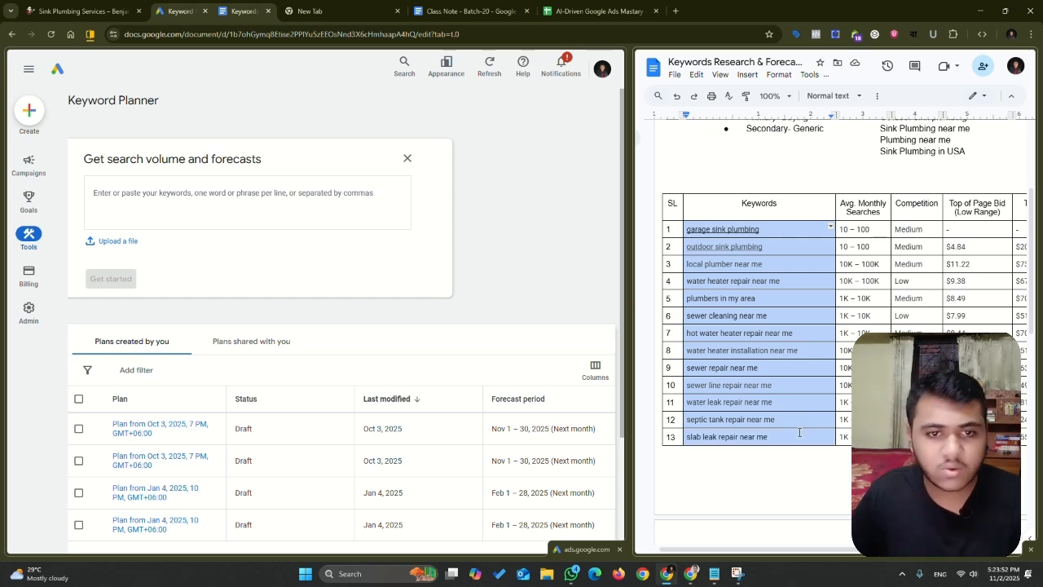
{"action": "left_click", "coordinate": [309, 207]}
{"action": "key", "text": "ctrl+v"}
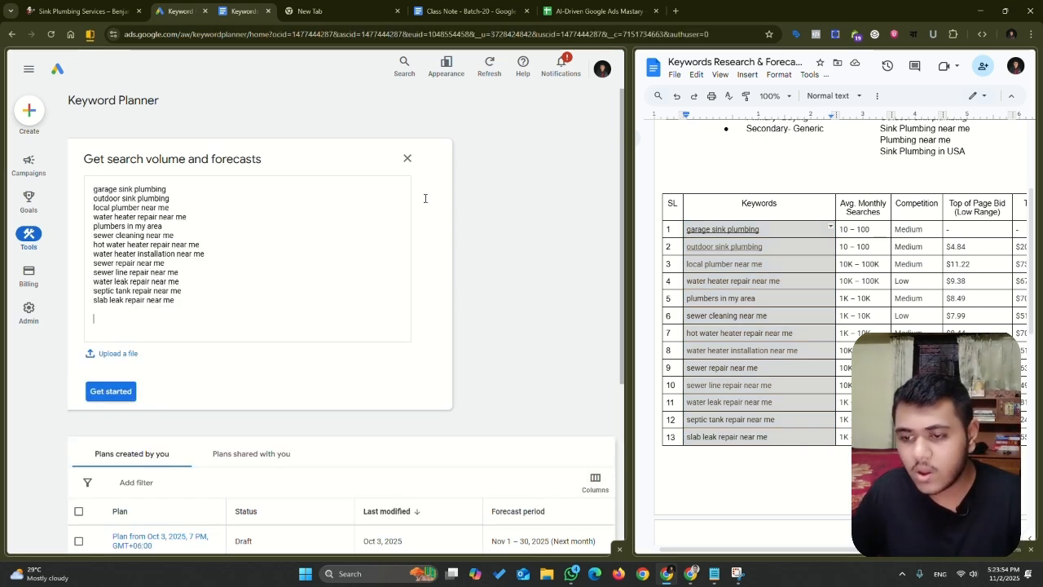
Append keywords 14 to 20, drain repair near me through sump pump maintenance near me, and submit the list for search volume and forecasts
{"action": "scroll", "coordinate": [769, 379], "scroll_direction": "down", "scroll_amount": 3}
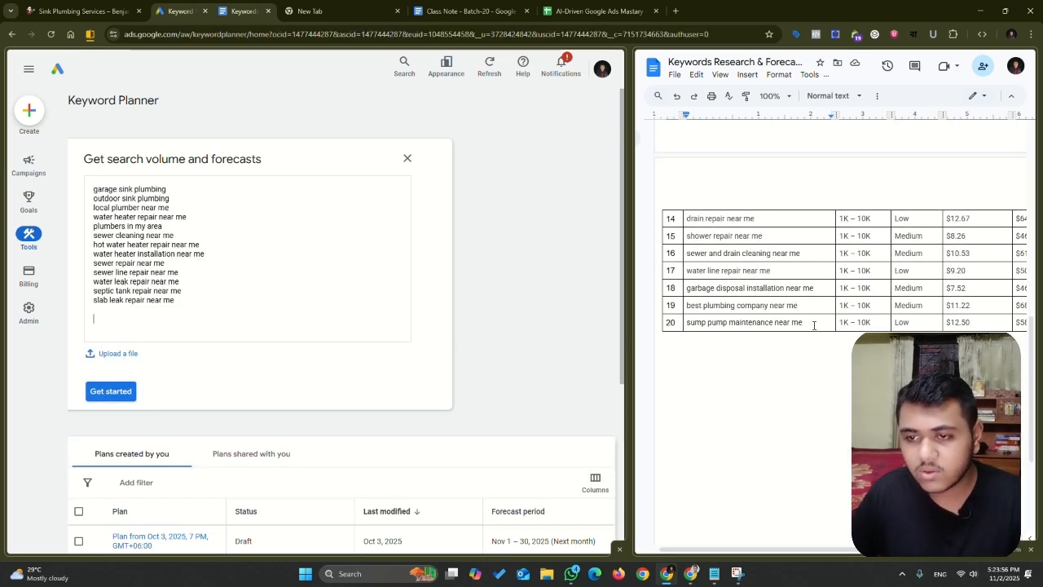
{"action": "left_click_drag", "start_coordinate": [815, 323], "coordinate": [687, 220]}
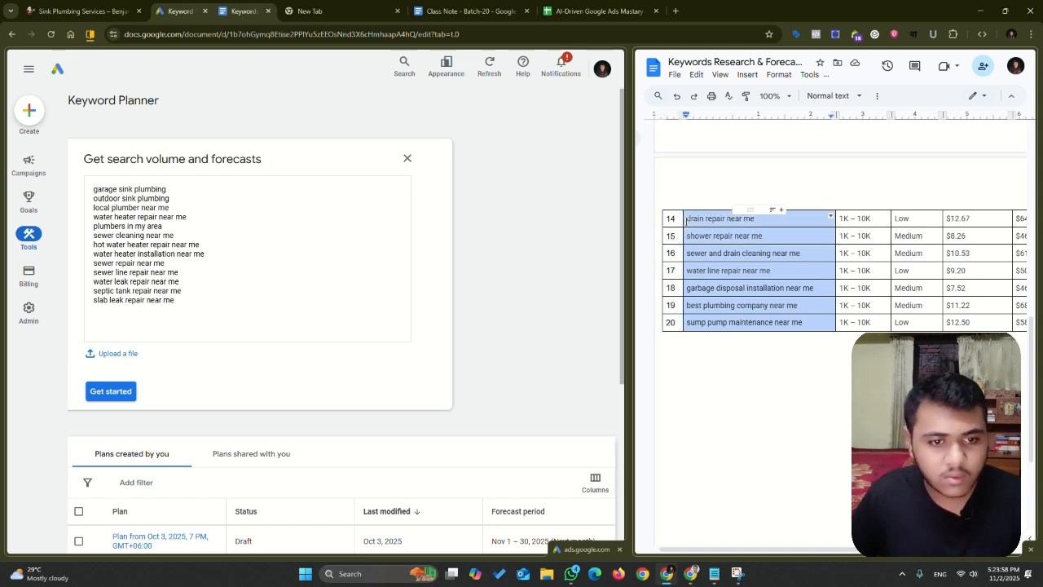
{"action": "left_click", "coordinate": [146, 317]}
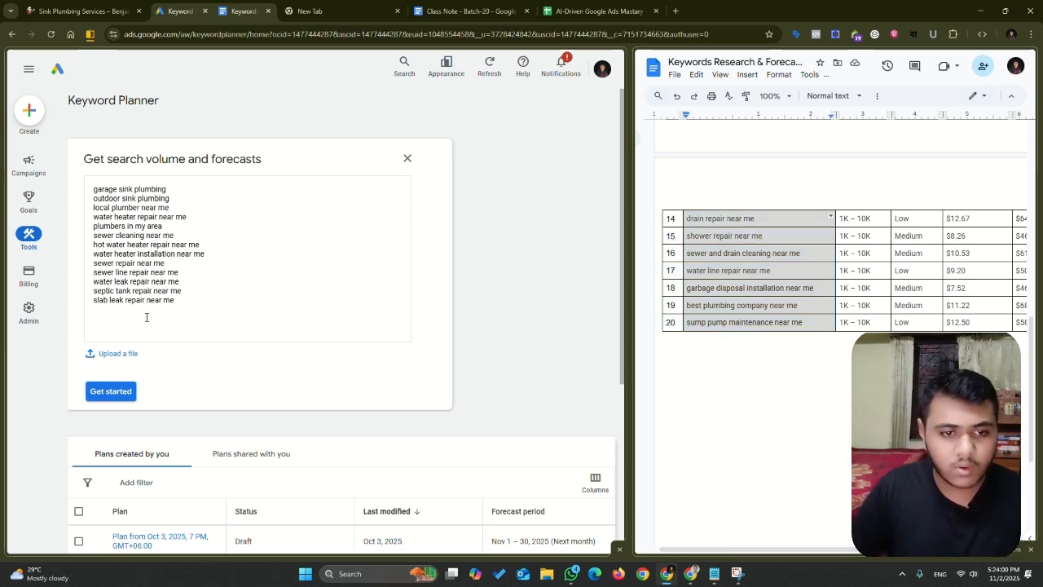
{"action": "key", "text": "ctrl+v"}
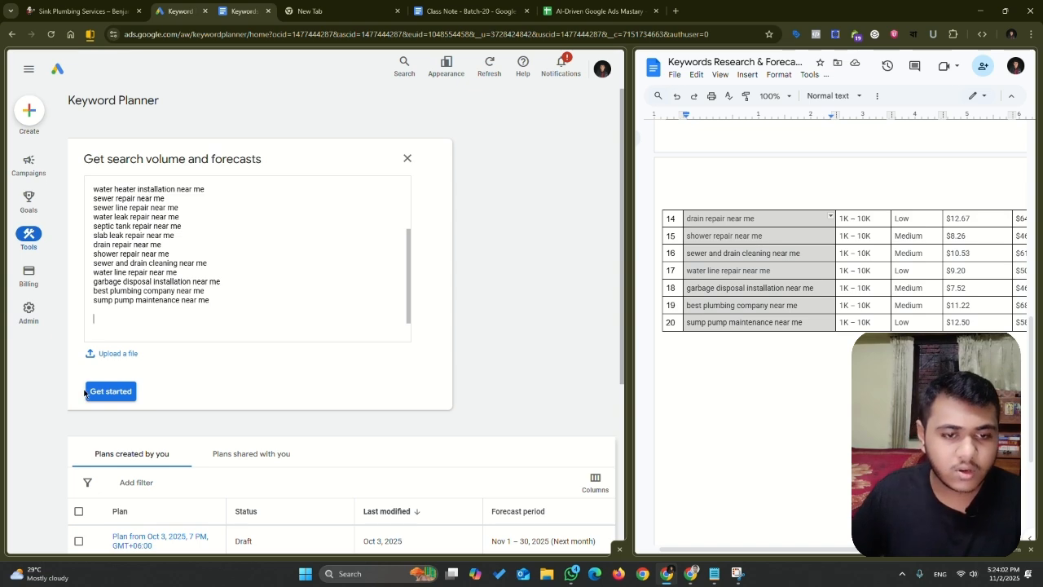
{"action": "left_click", "coordinate": [113, 390]}
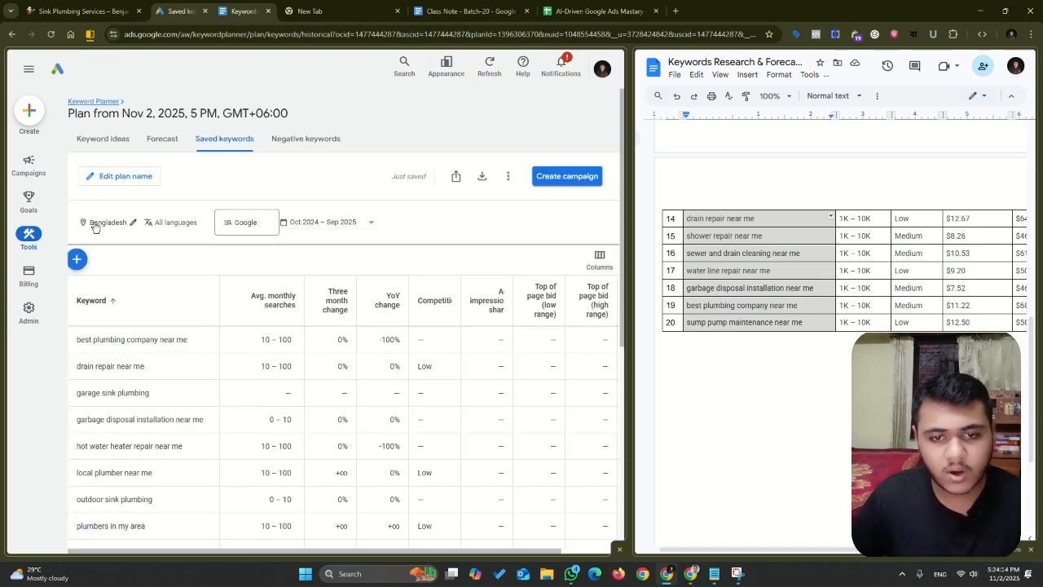
Set the saved keywords' target location to United States and save the change
{"action": "left_click", "coordinate": [90, 220]}
{"action": "left_click", "coordinate": [302, 250]}
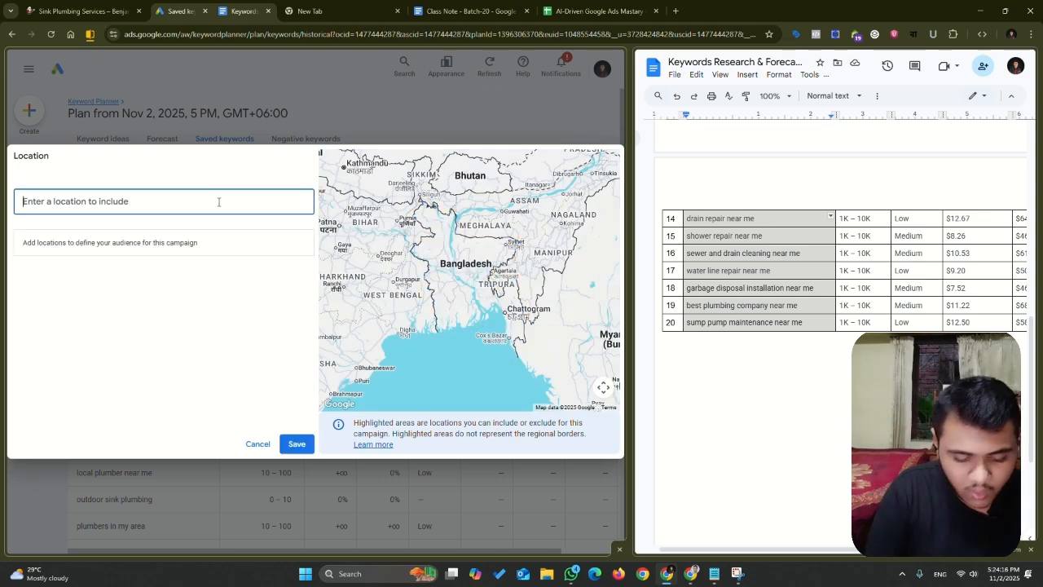
{"action": "left_click", "coordinate": [297, 443]}
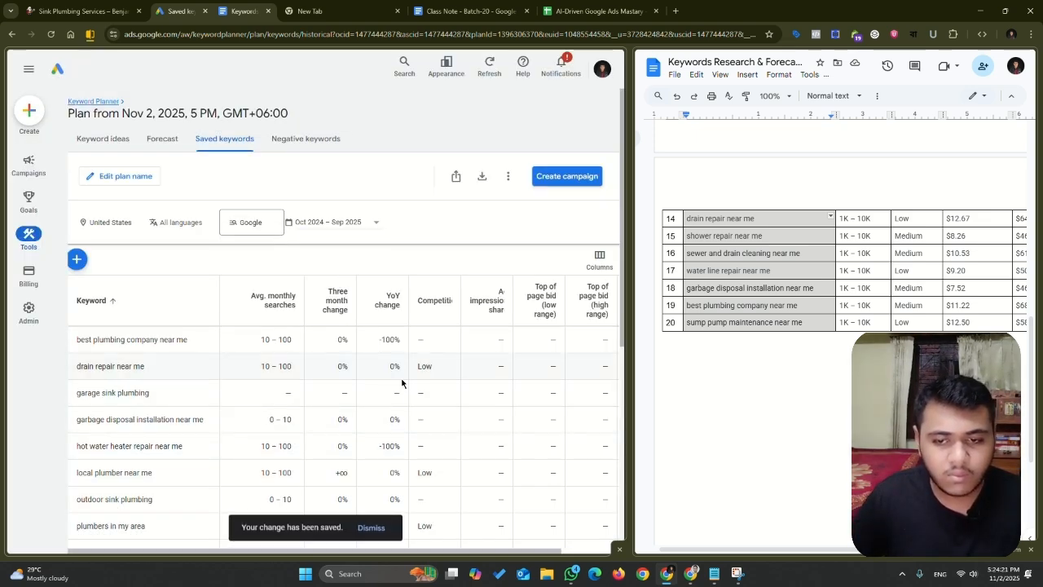
{"action": "scroll", "coordinate": [402, 382], "scroll_direction": "down", "scroll_amount": 5}
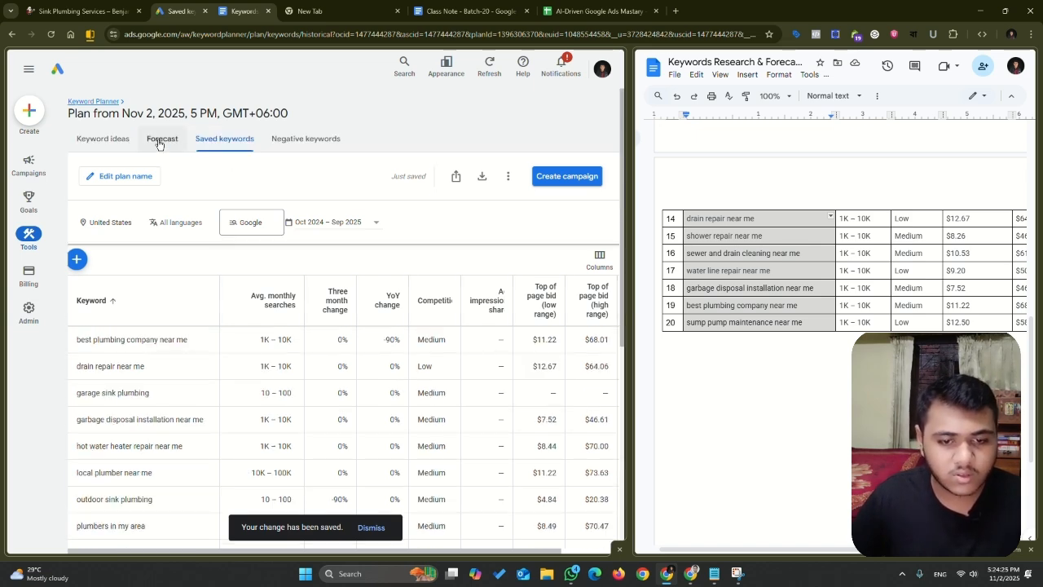
Open the plan's forecast and examine its conversions, cost, average daily budget, location and device figures
{"action": "left_click", "coordinate": [160, 140]}
{"action": "scroll", "coordinate": [416, 258], "scroll_direction": "down", "scroll_amount": 5}
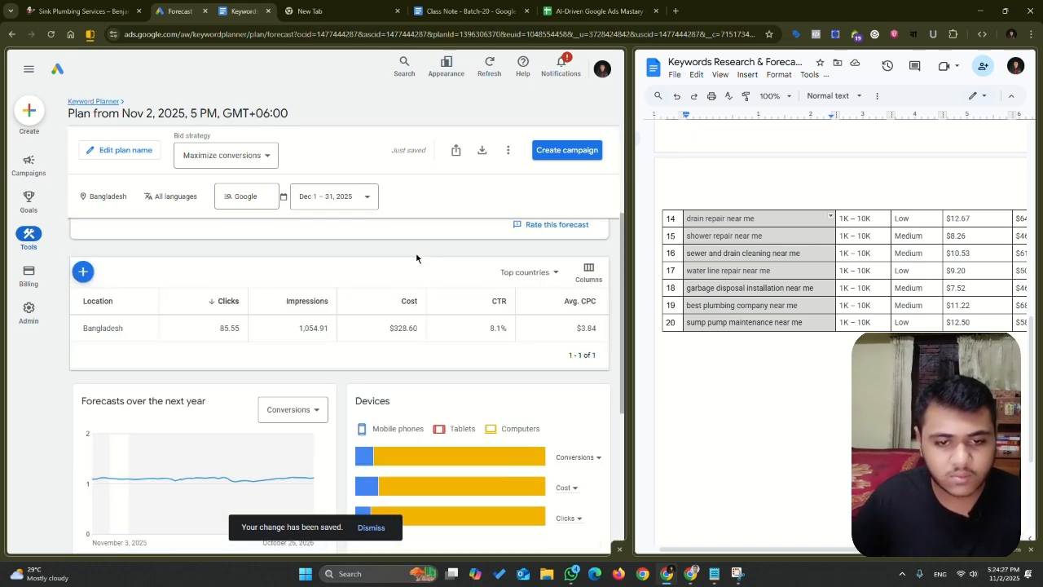
{"action": "scroll", "coordinate": [416, 258], "scroll_direction": "down", "scroll_amount": 3}
{"action": "scroll", "coordinate": [416, 258], "scroll_direction": "up", "scroll_amount": 6}
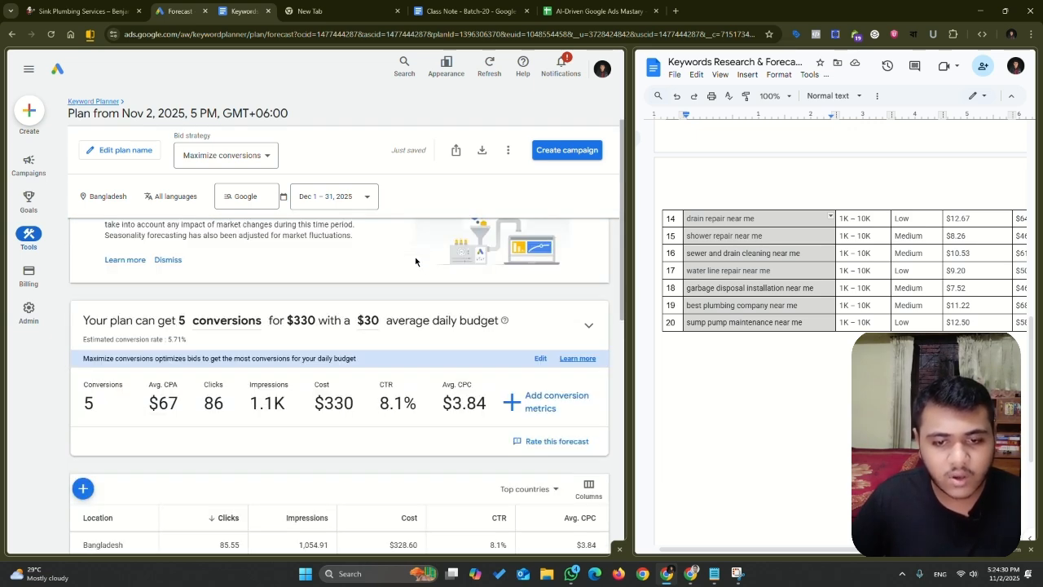
{"action": "left_click_drag", "start_coordinate": [316, 405], "coordinate": [348, 401]}
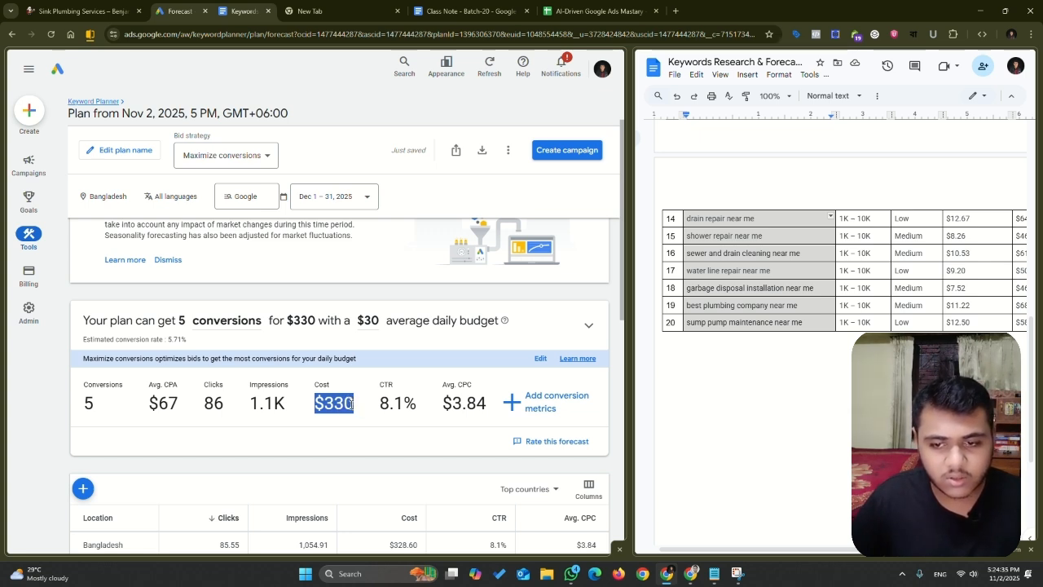
{"action": "left_click_drag", "start_coordinate": [358, 320], "coordinate": [189, 341]}
{"action": "scroll", "coordinate": [190, 299], "scroll_direction": "up", "scroll_amount": 1}
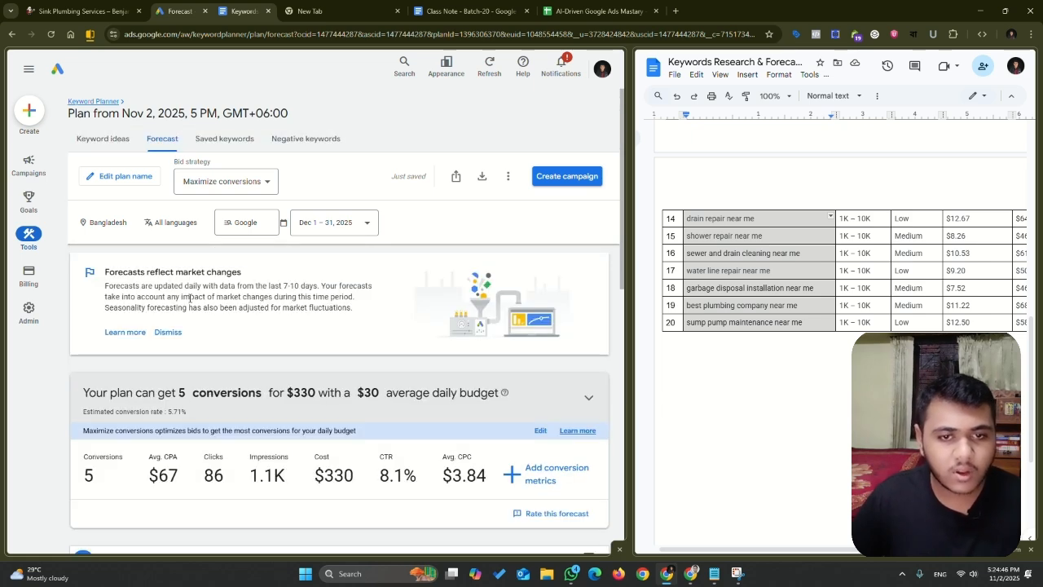
Apply the Maximize clicks bid strategy to the forecast and check the resulting conversions
{"action": "left_click", "coordinate": [233, 181]}
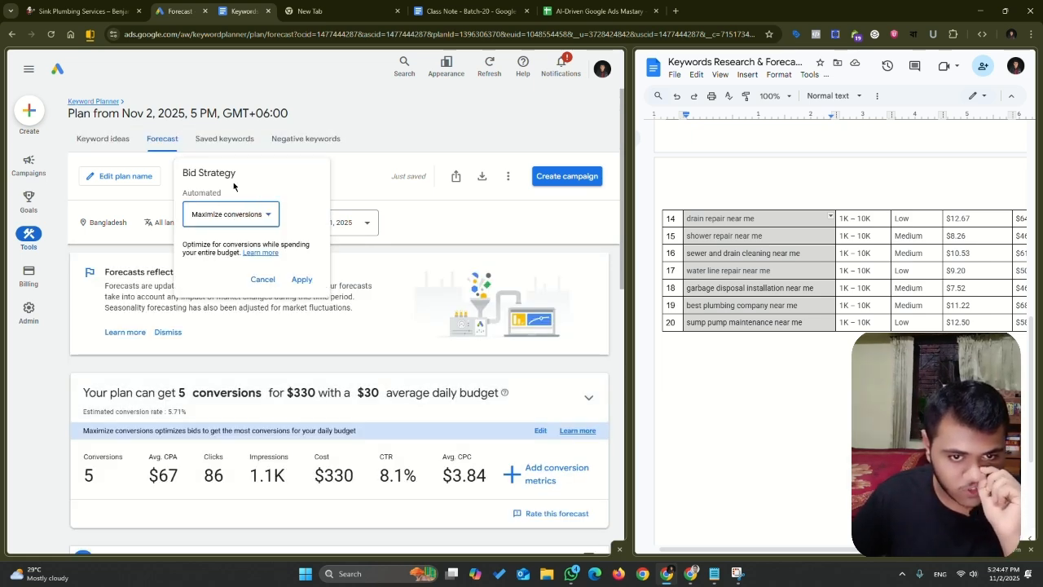
{"action": "left_click", "coordinate": [238, 214]}
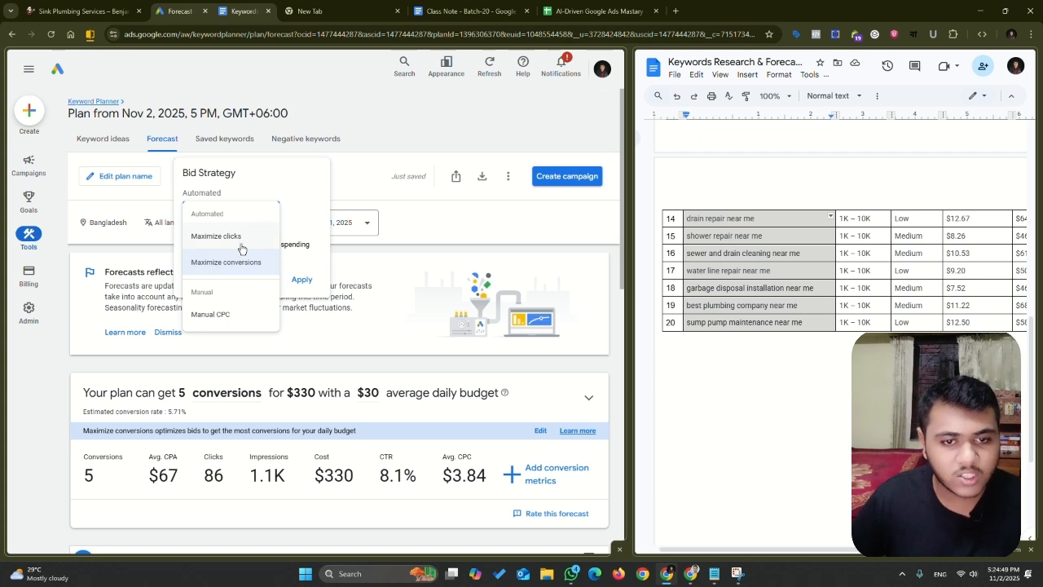
{"action": "left_click", "coordinate": [240, 236]}
{"action": "left_click", "coordinate": [301, 279]}
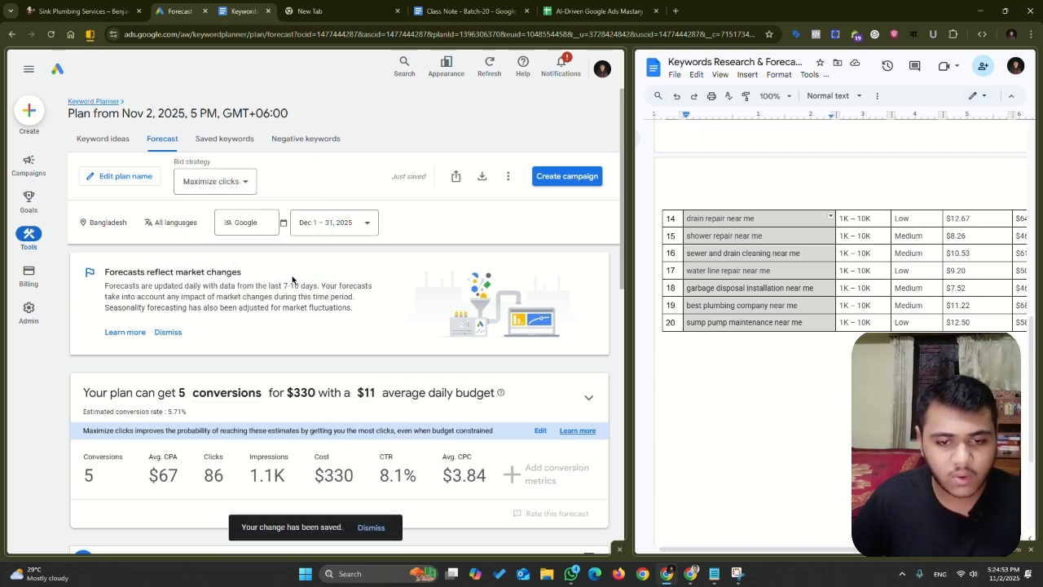
{"action": "scroll", "coordinate": [292, 280], "scroll_direction": "down", "scroll_amount": 2}
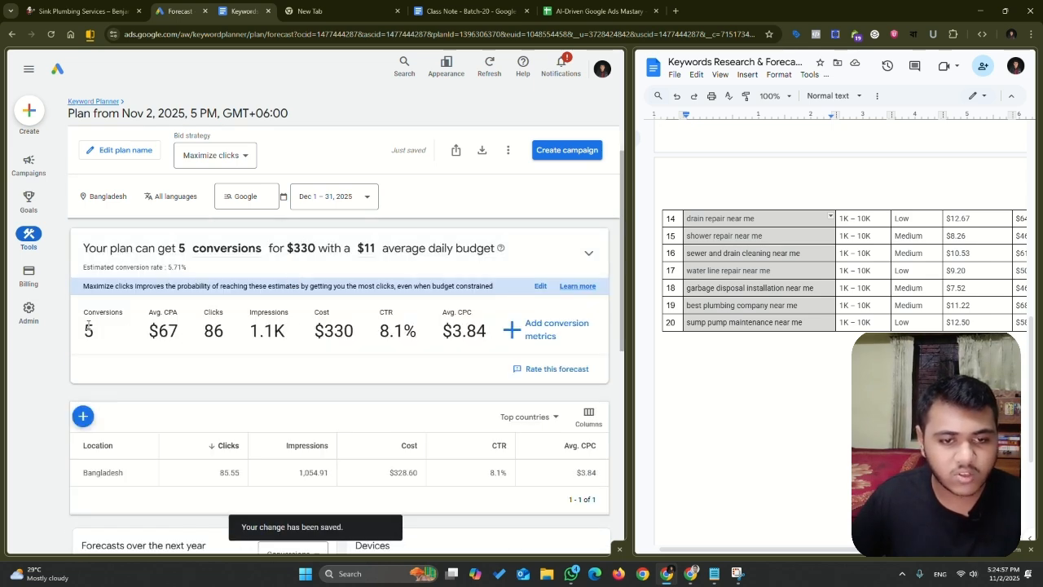
{"action": "left_click_drag", "start_coordinate": [84, 328], "coordinate": [125, 333]}
Apply the Manual CPC bid strategy to the forecast and examine its cost, daily budget and maximum CPC
{"action": "left_click", "coordinate": [214, 155]}
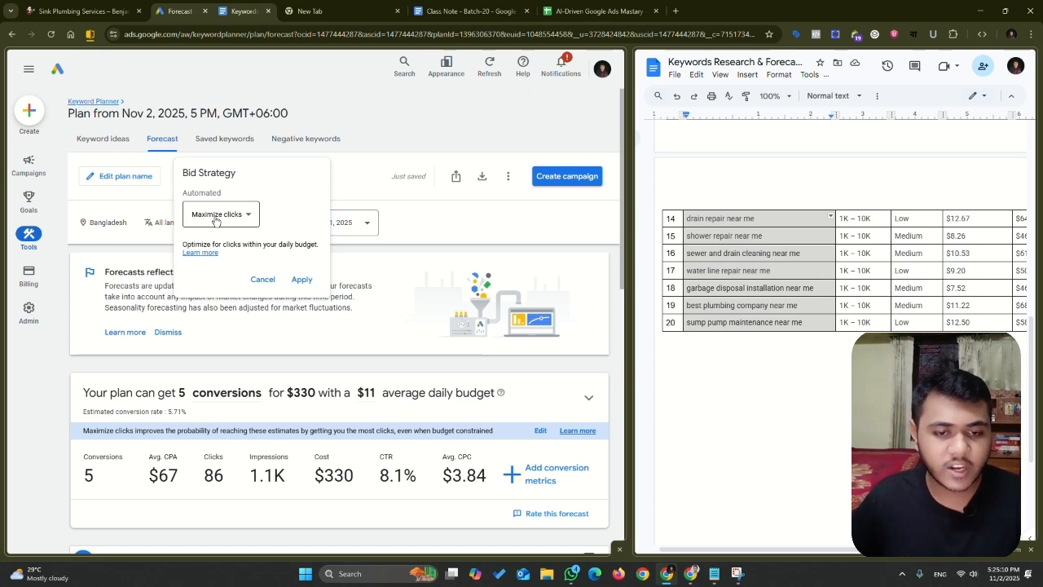
{"action": "left_click", "coordinate": [218, 211]}
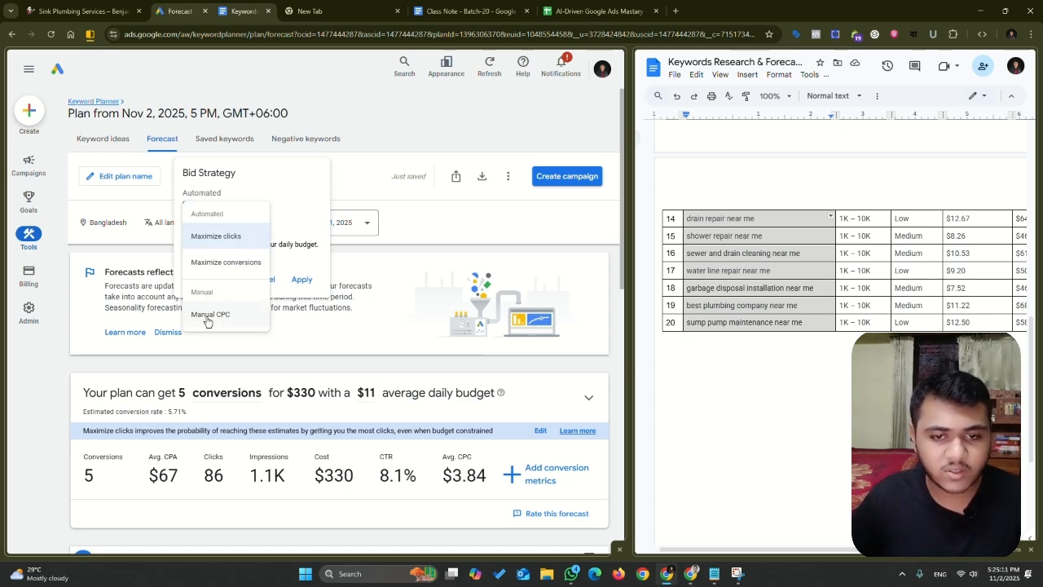
{"action": "left_click", "coordinate": [208, 315]}
{"action": "left_click", "coordinate": [302, 279]}
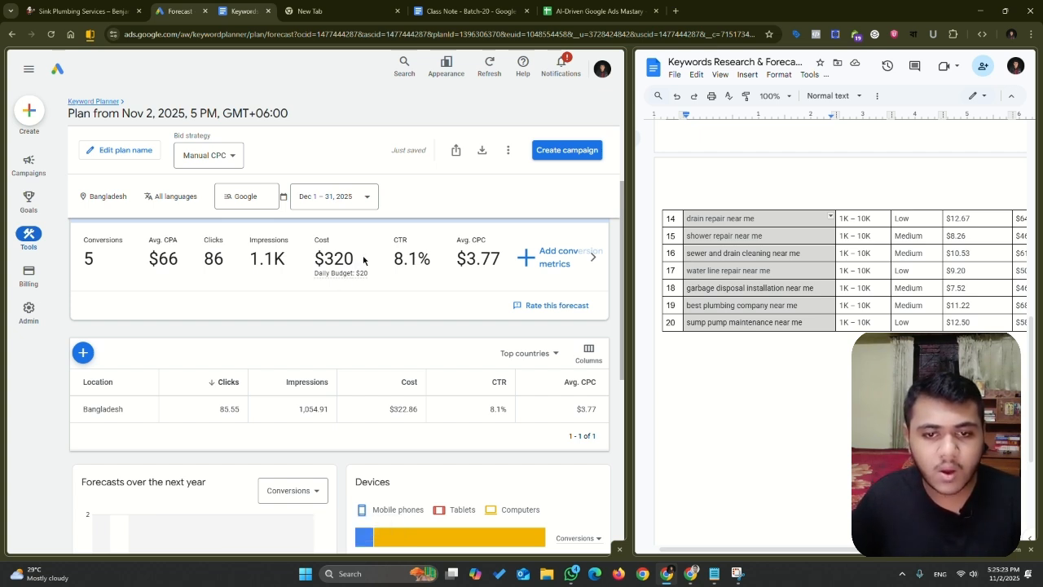
{"action": "left_click_drag", "start_coordinate": [358, 260], "coordinate": [372, 280]}
{"action": "left_click", "coordinate": [317, 283]}
{"action": "left_click", "coordinate": [372, 280]}
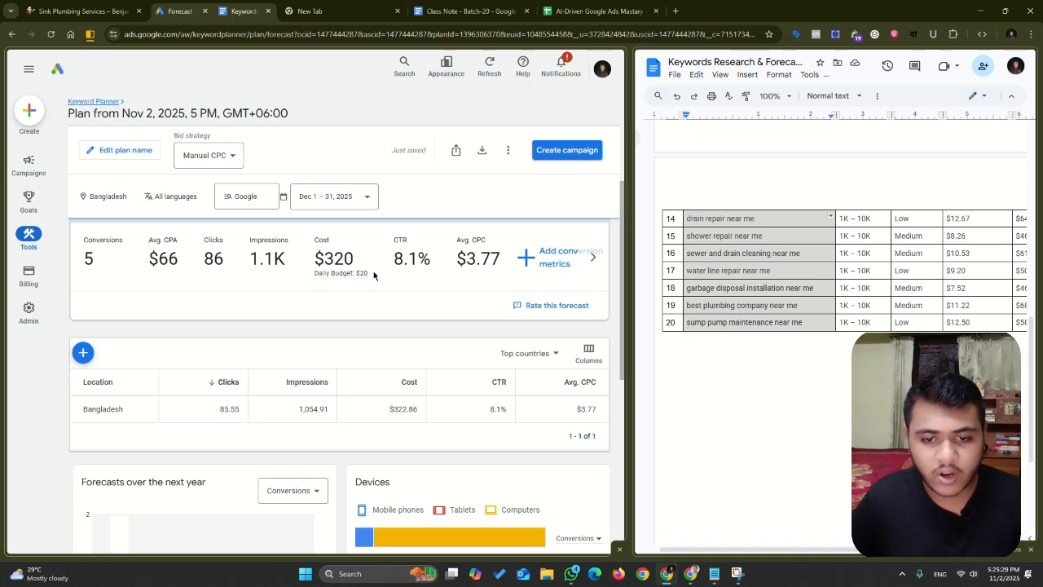
{"action": "scroll", "coordinate": [373, 275], "scroll_direction": "up", "scroll_amount": 2}
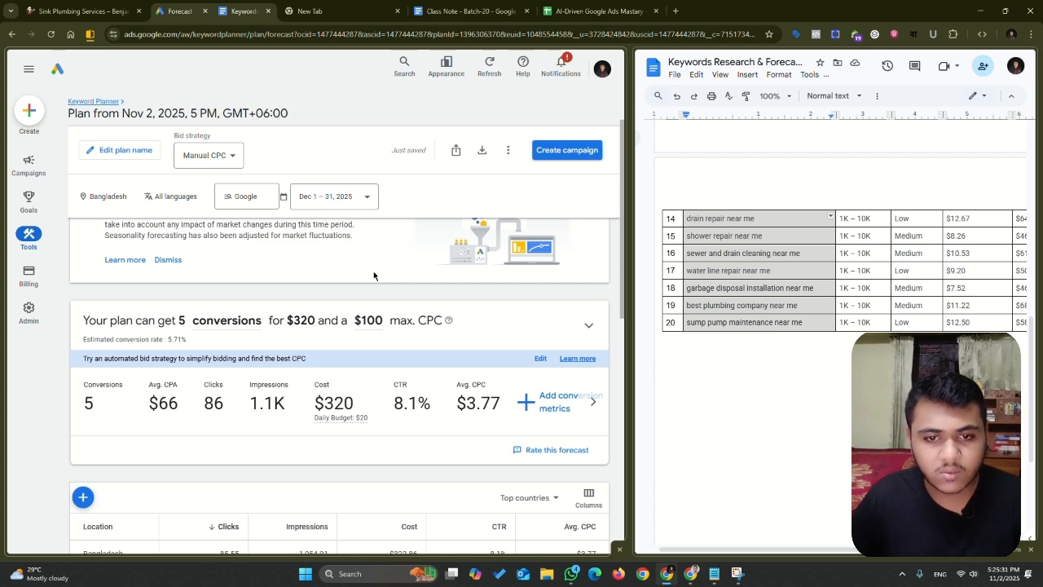
{"action": "scroll", "coordinate": [373, 275], "scroll_direction": "down", "scroll_amount": 2}
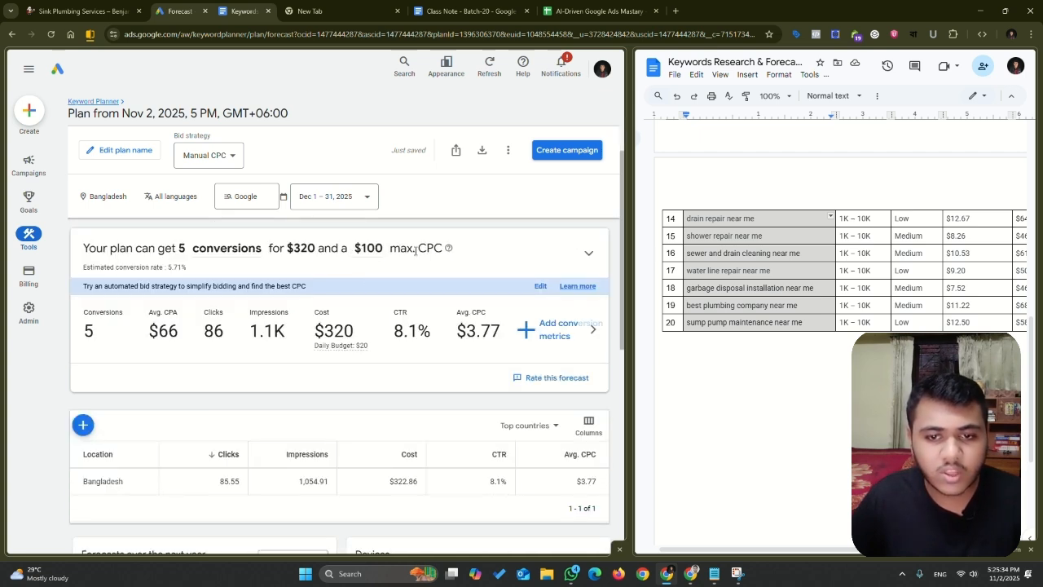
Set the forecast's bid strategy to Maximize conversions and apply it
{"action": "left_click", "coordinate": [367, 248]}
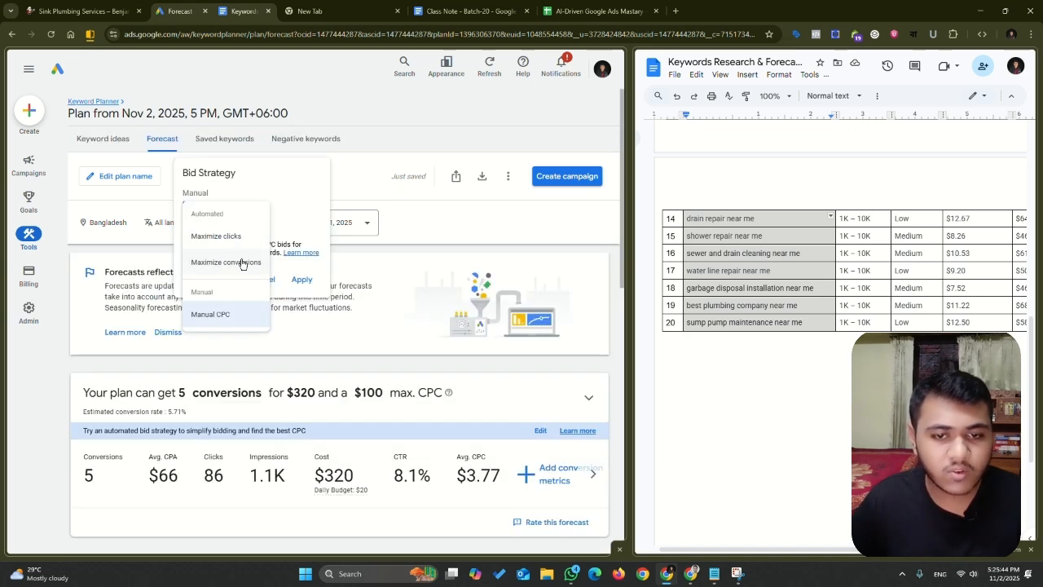
{"action": "left_click", "coordinate": [242, 263]}
{"action": "left_click", "coordinate": [301, 280]}
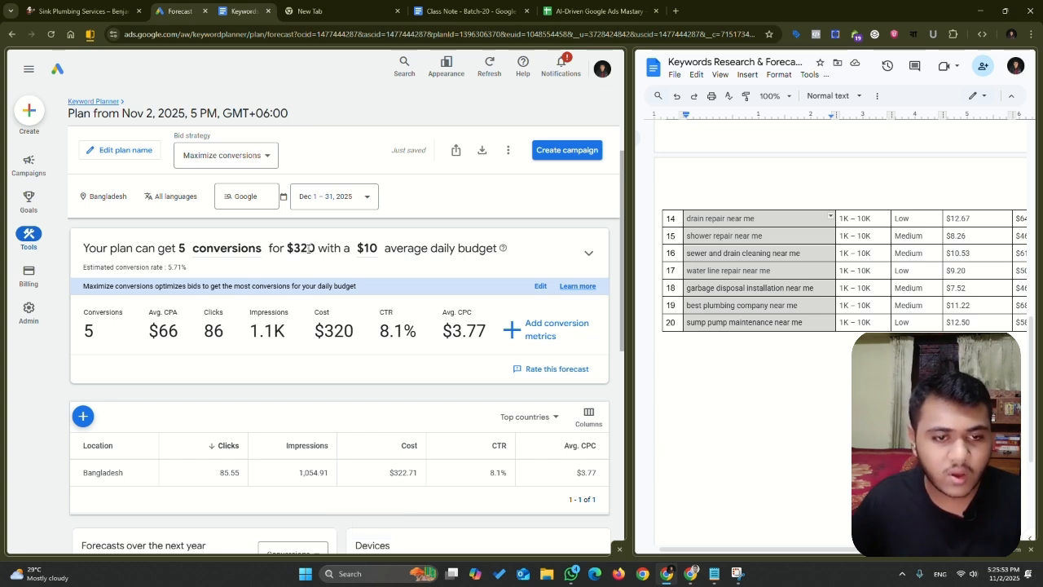
{"action": "left_click_drag", "start_coordinate": [85, 248], "coordinate": [263, 252]}
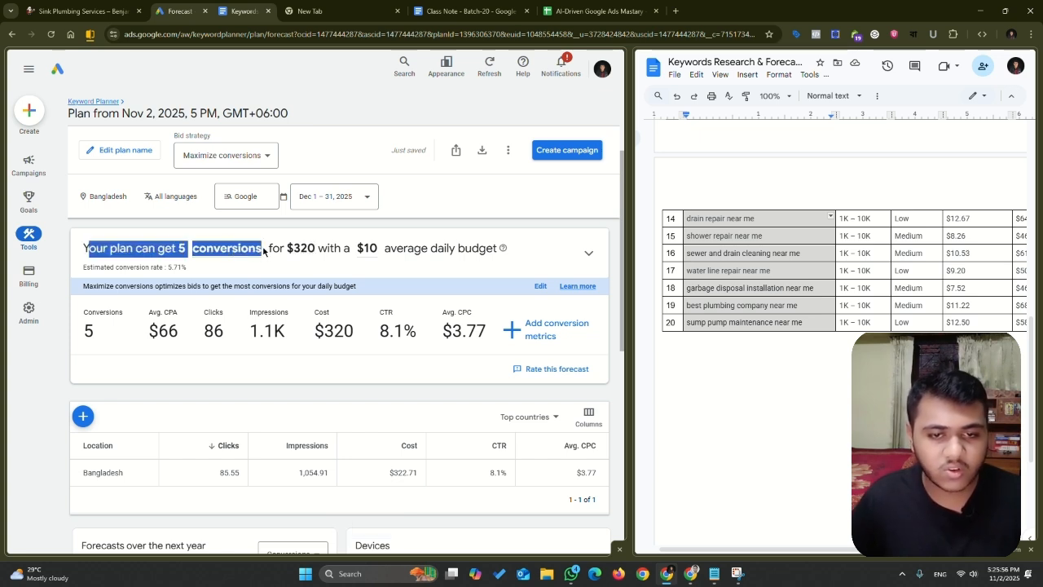
{"action": "left_click", "coordinate": [259, 249]}
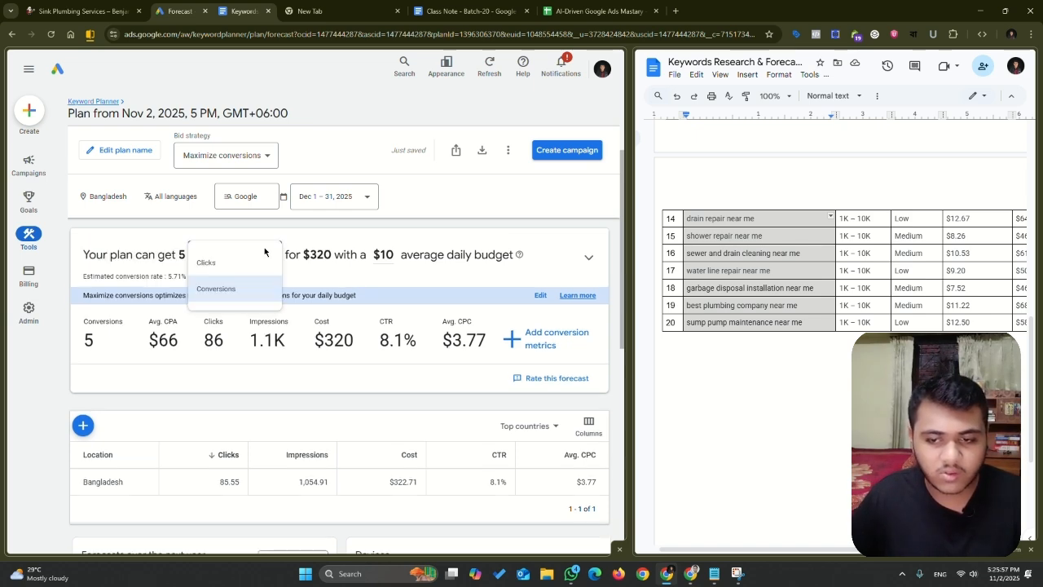
{"action": "left_click", "coordinate": [340, 392]}
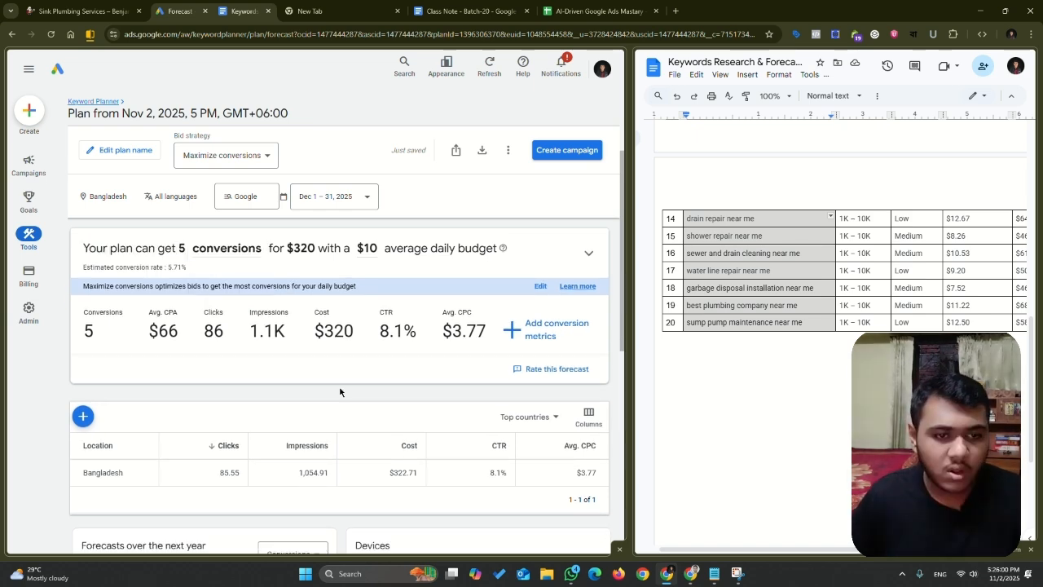
Capture a screenshot of the forecast summary card and save it to Downloads as the JPEG Screenshot_265
{"action": "key", "text": "Print"}
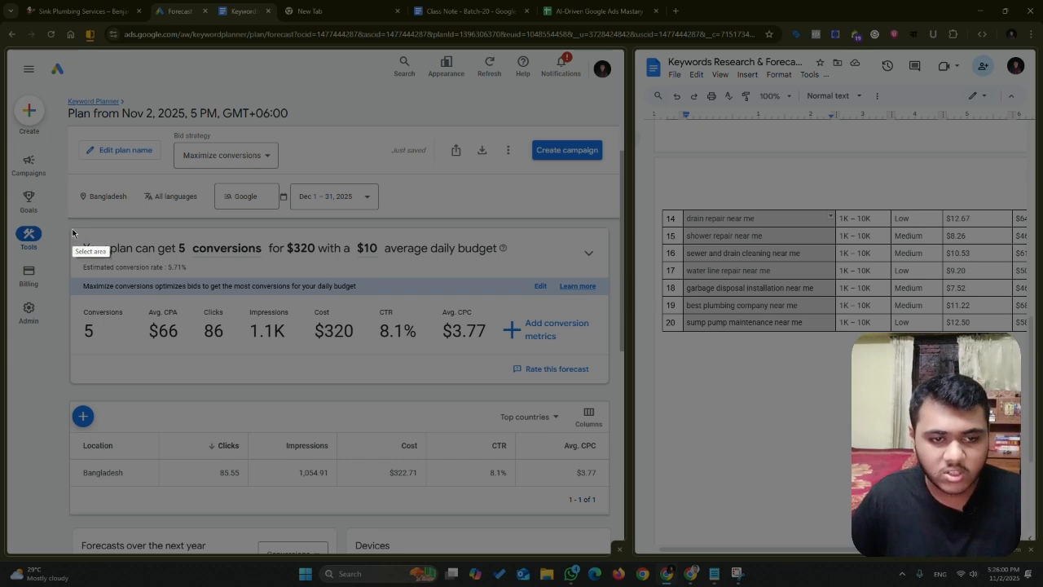
{"action": "left_click_drag", "start_coordinate": [71, 228], "coordinate": [611, 386]}
{"action": "left_click", "coordinate": [584, 396]}
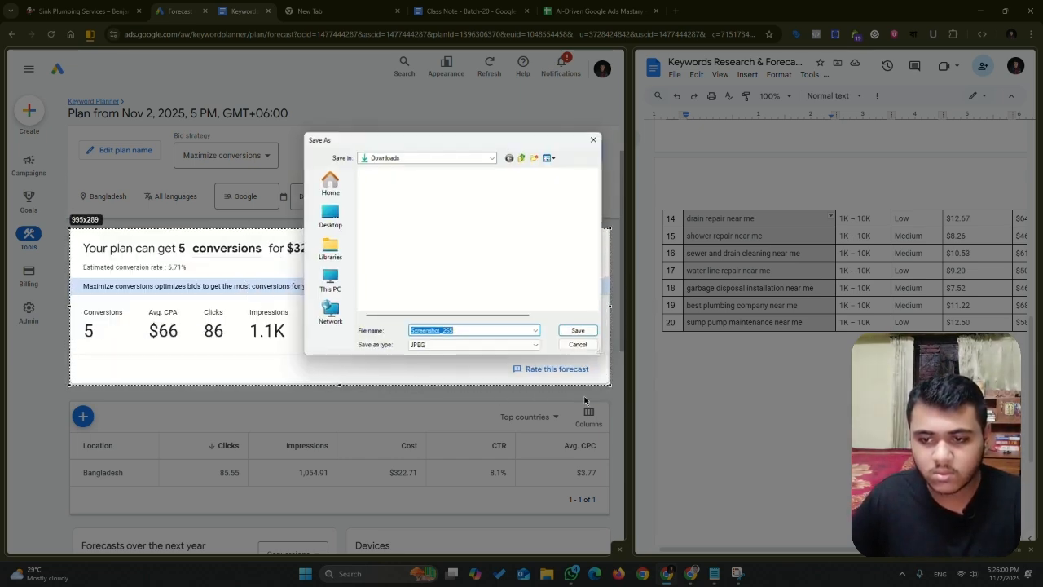
{"action": "left_click", "coordinate": [577, 329]}
Add the heading "ForeCasting & Budgeting:" below the keyword table in the research document and start a new line
{"action": "left_click", "coordinate": [690, 346]}
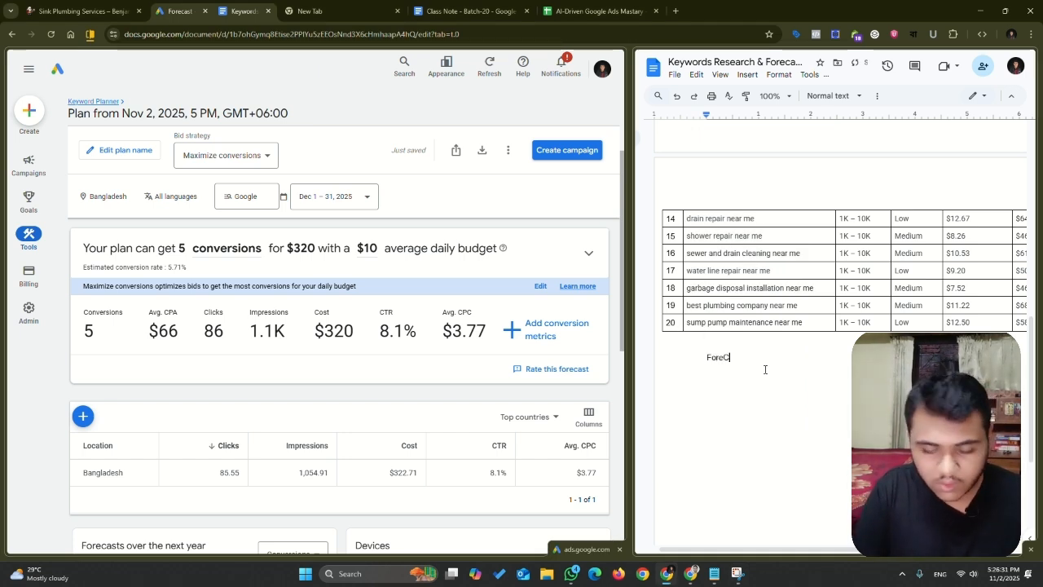
{"action": "type", "text": "ForeCasting "}
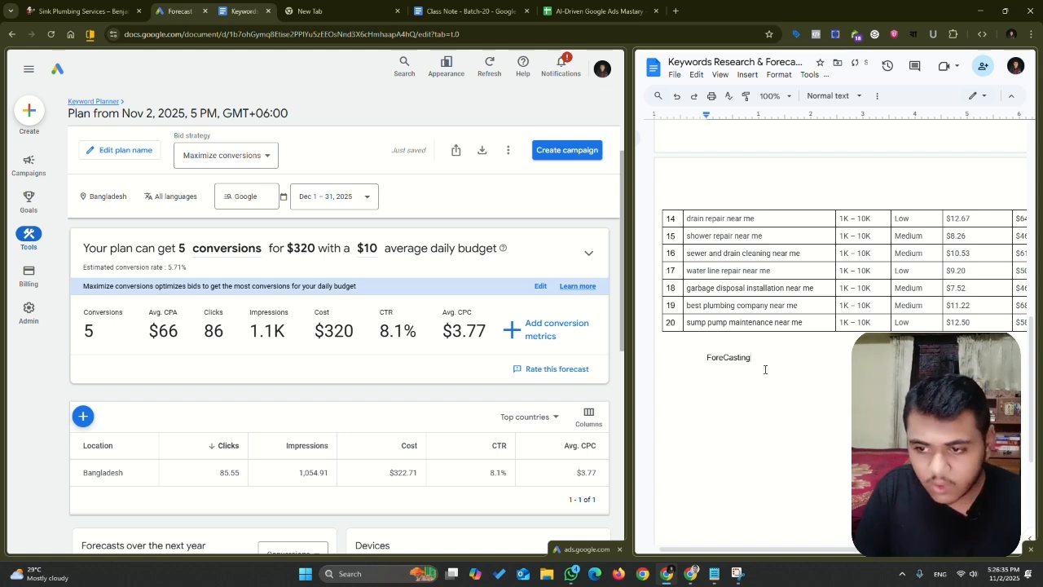
{"action": "type", "text": "& "}
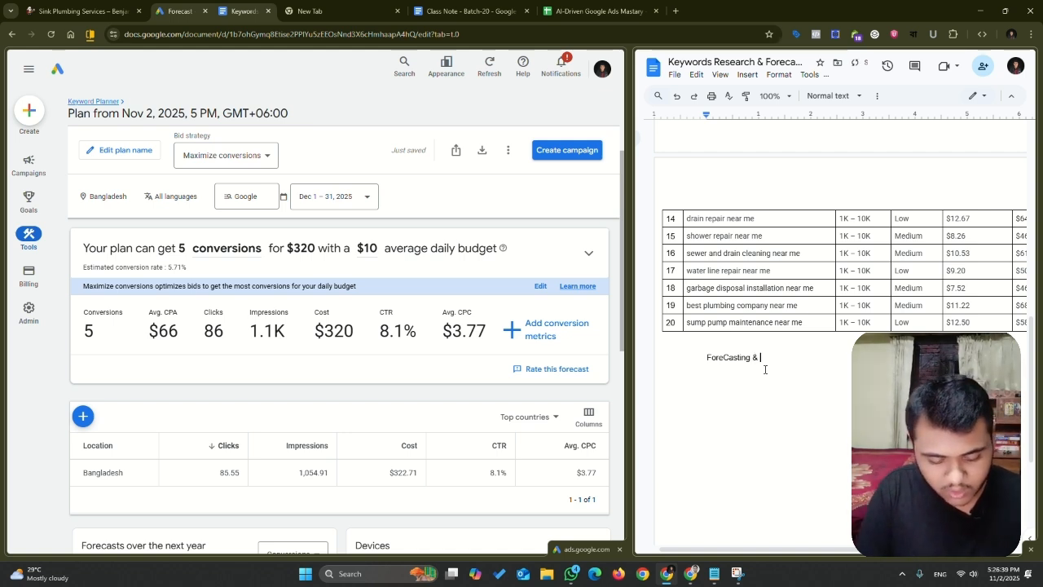
{"action": "type", "text": "Budgeting"}
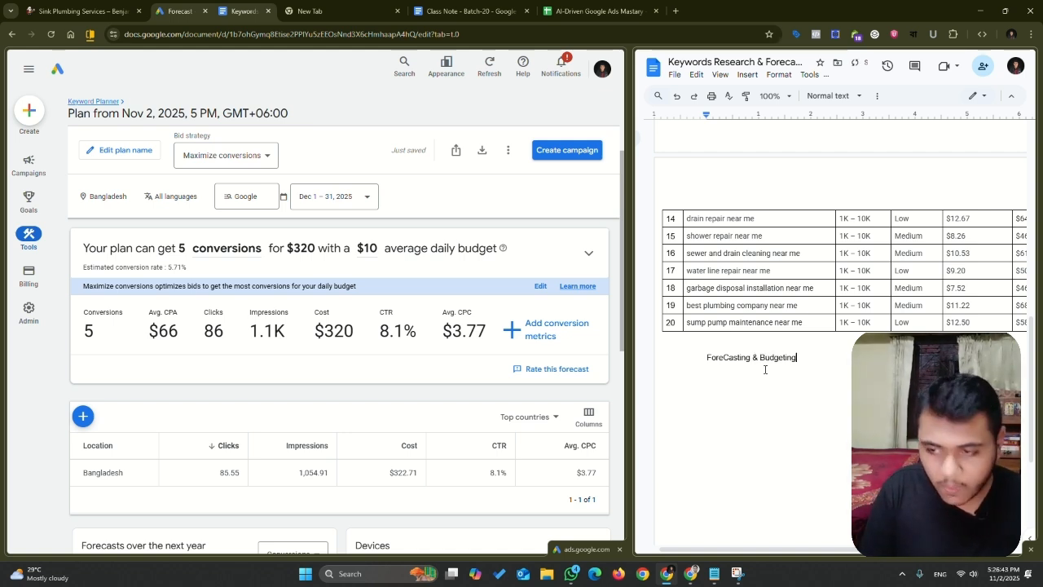
{"action": "type", "text": ":"}
{"action": "key", "text": "Return"}
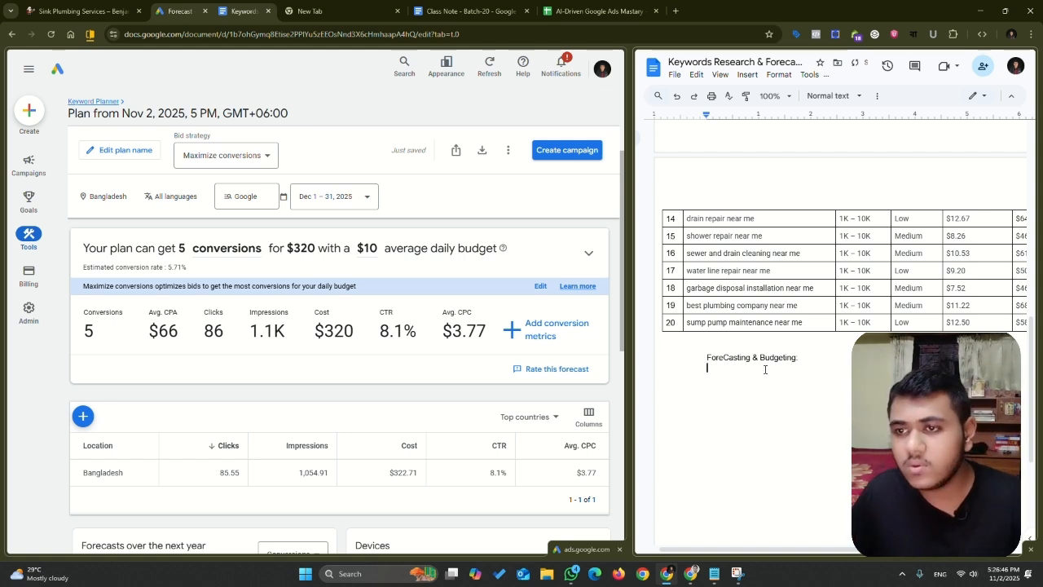
Insert the saved forecast summary screenshot from the computer under the "ForeCasting & Budgeting:" heading
{"action": "left_click", "coordinate": [747, 74]}
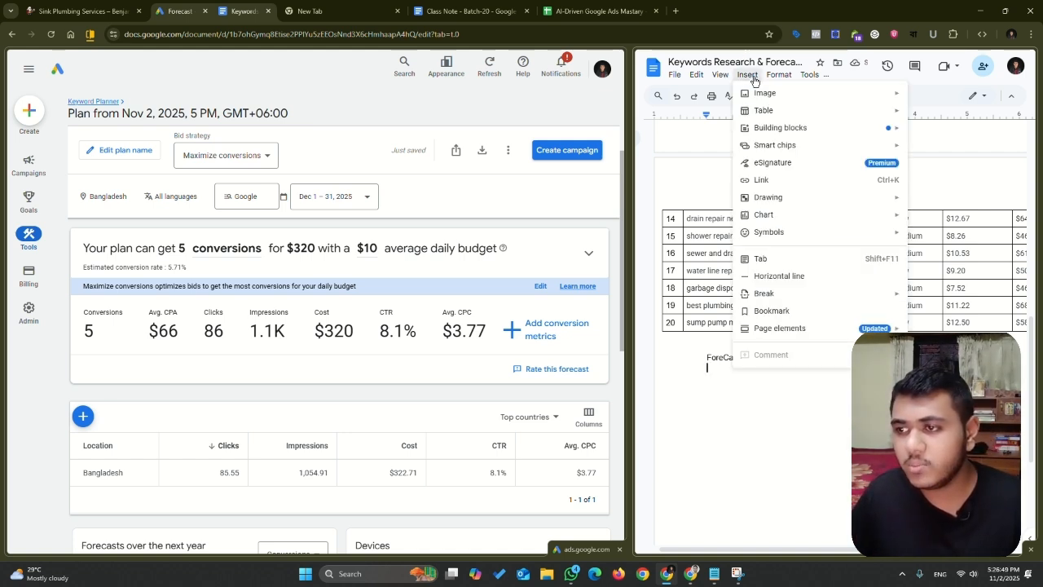
{"action": "mouse_move", "coordinate": [830, 99]}
{"action": "left_click", "coordinate": [952, 96]}
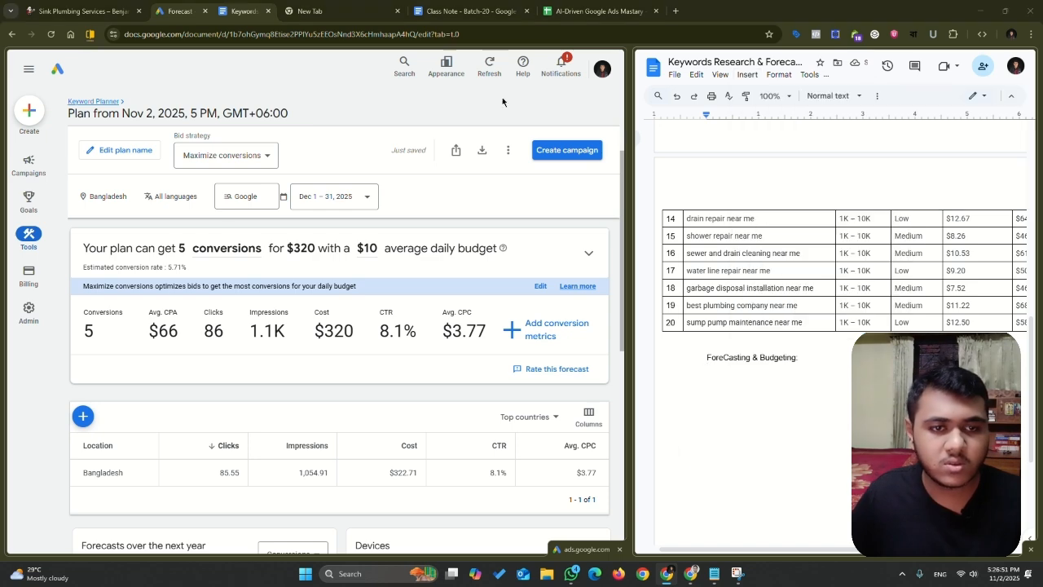
{"action": "left_click", "coordinate": [133, 128]}
{"action": "double_click", "coordinate": [134, 128]}
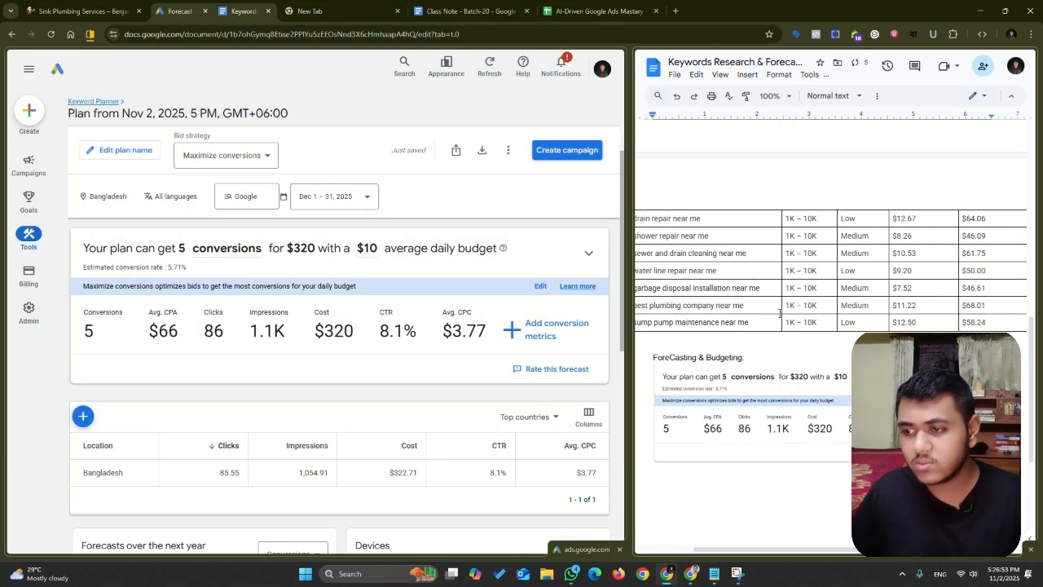
Capture a screenshot of the forecast's Locations card with the top states and save it to Downloads as the JPEG Screenshot_266
{"action": "scroll", "coordinate": [780, 313], "scroll_direction": "down", "scroll_amount": 3}
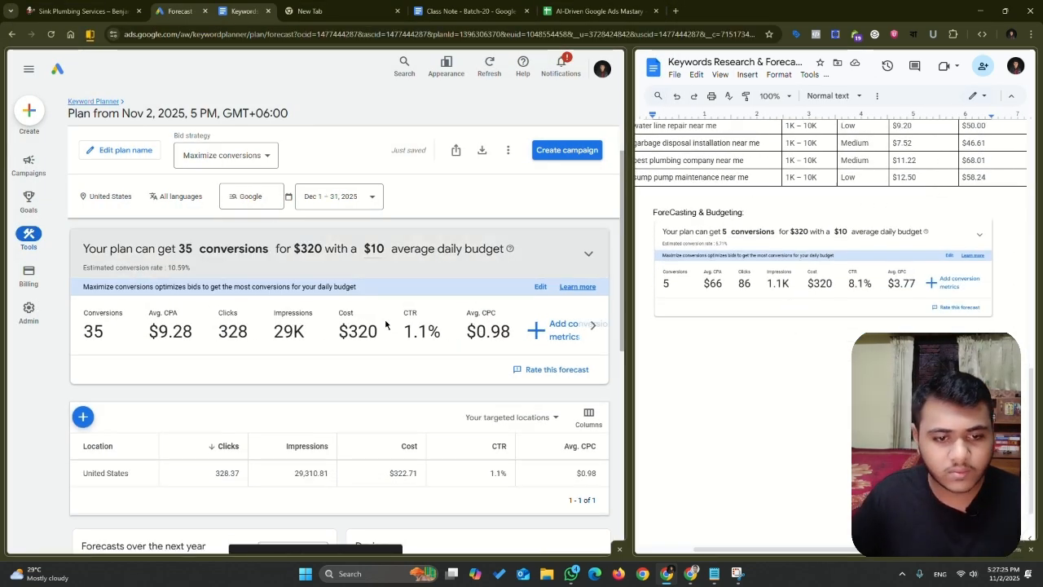
{"action": "scroll", "coordinate": [374, 327], "scroll_direction": "down", "scroll_amount": 3}
{"action": "scroll", "coordinate": [374, 329], "scroll_direction": "down", "scroll_amount": 3}
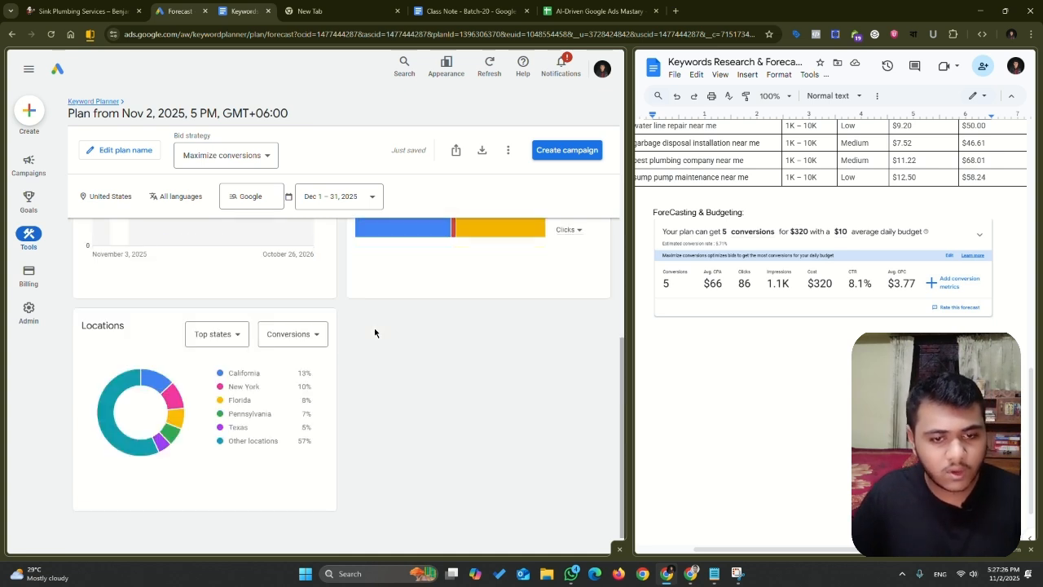
{"action": "scroll", "coordinate": [499, 455], "scroll_direction": "down", "scroll_amount": 1}
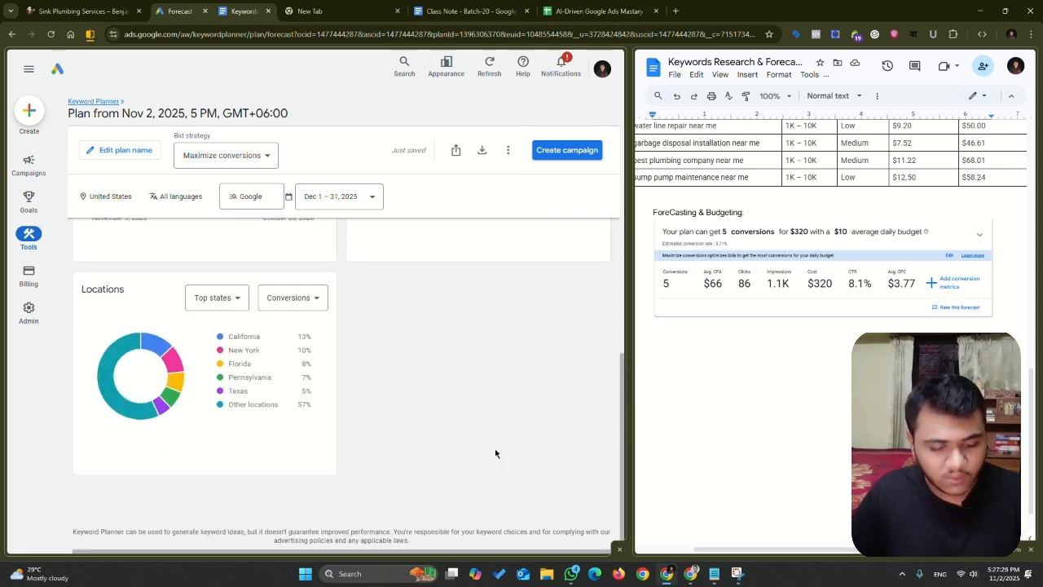
{"action": "key", "text": "super+shift+s"}
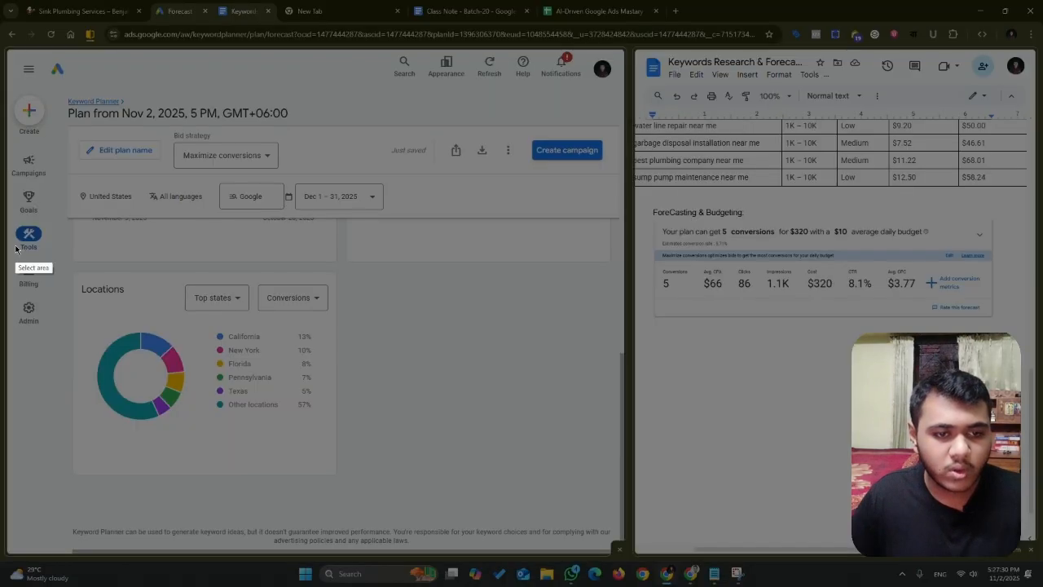
{"action": "left_click_drag", "start_coordinate": [70, 272], "coordinate": [337, 474]}
{"action": "left_click", "coordinate": [312, 486]}
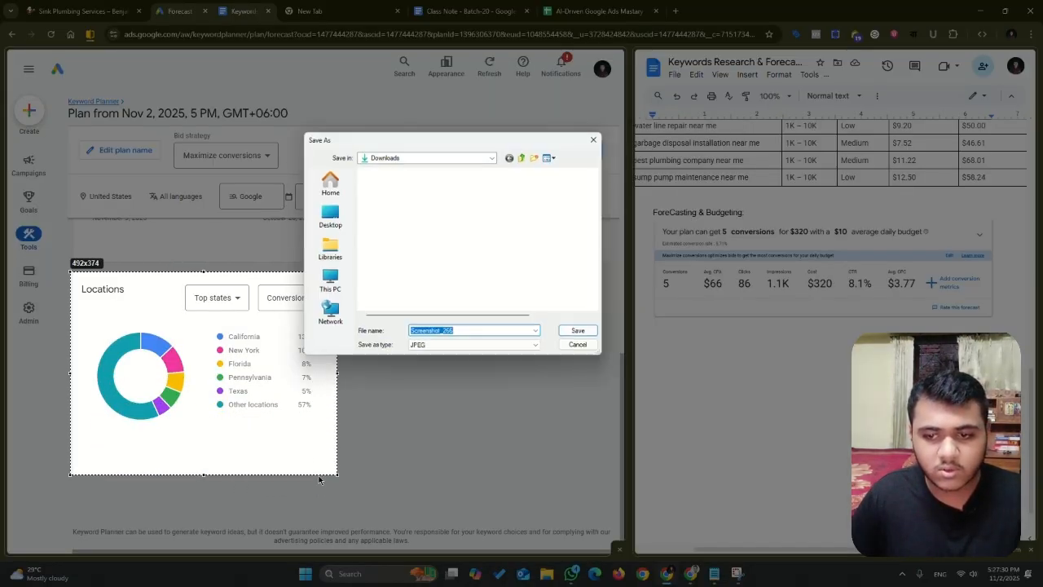
{"action": "left_click", "coordinate": [579, 331]}
Insert the Locations screenshot Screenshot_266 from the computer below the forecast summary image in the document
{"action": "scroll", "coordinate": [248, 375], "scroll_direction": "up", "scroll_amount": 5}
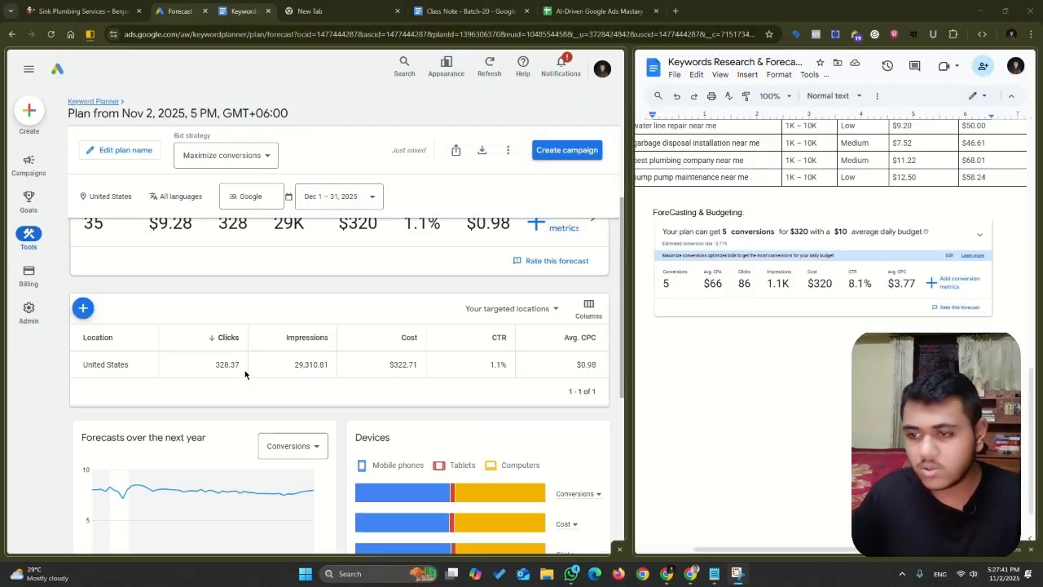
{"action": "scroll", "coordinate": [247, 374], "scroll_direction": "down", "scroll_amount": 3}
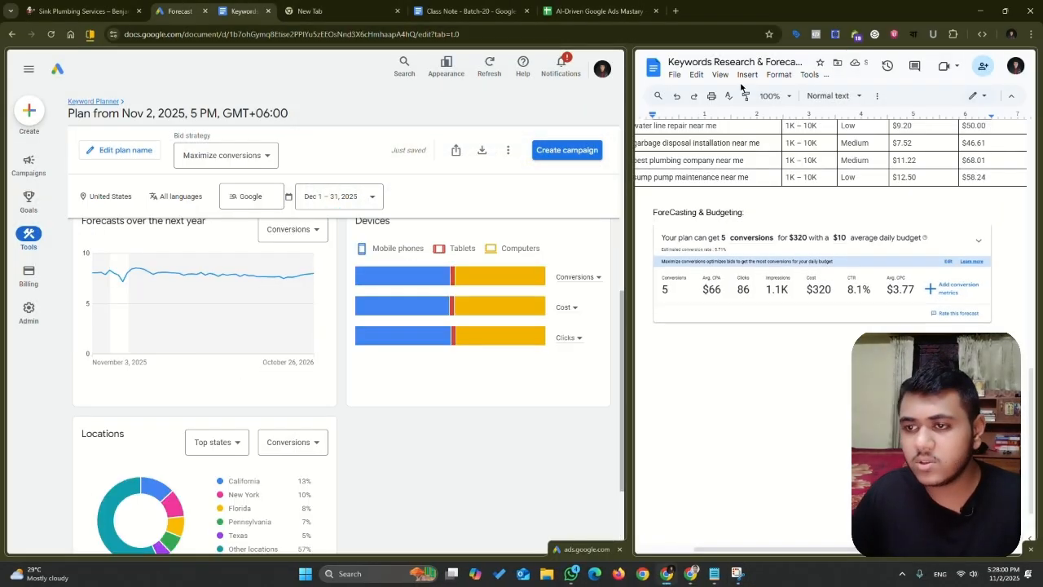
{"action": "left_click", "coordinate": [747, 77]}
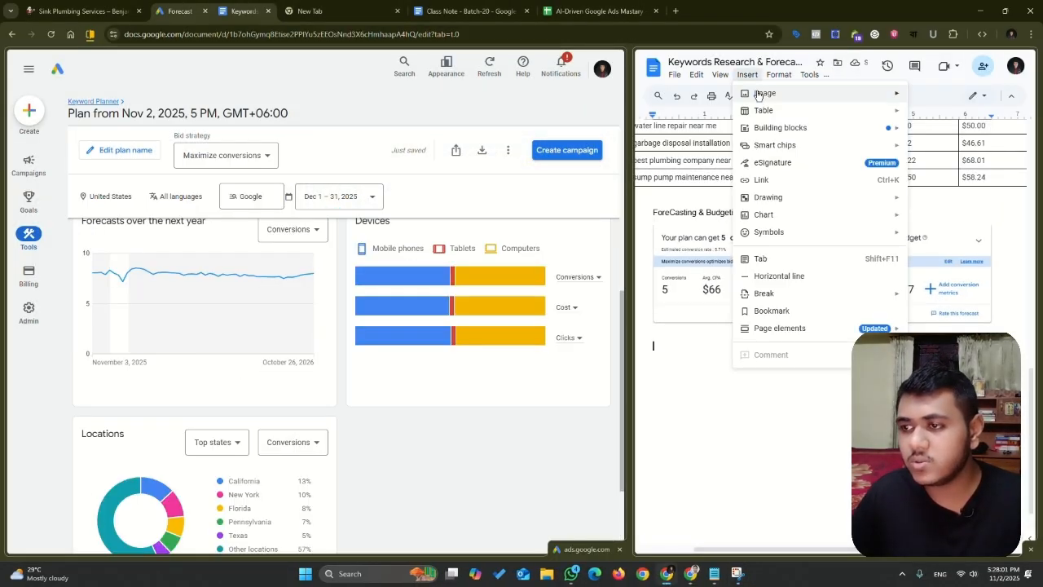
{"action": "mouse_move", "coordinate": [766, 93]}
{"action": "left_click", "coordinate": [907, 101]}
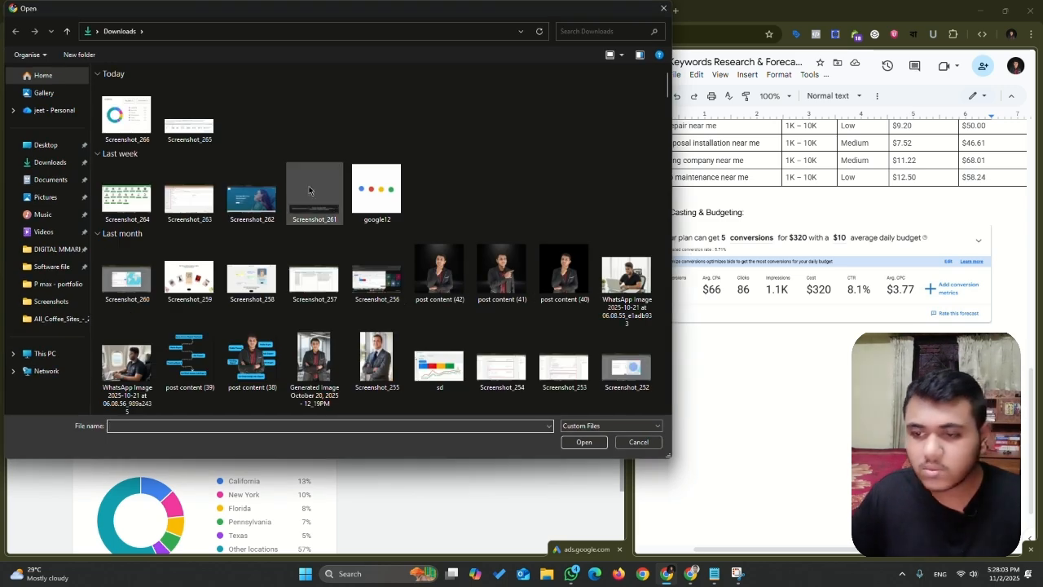
{"action": "double_click", "coordinate": [129, 114]}
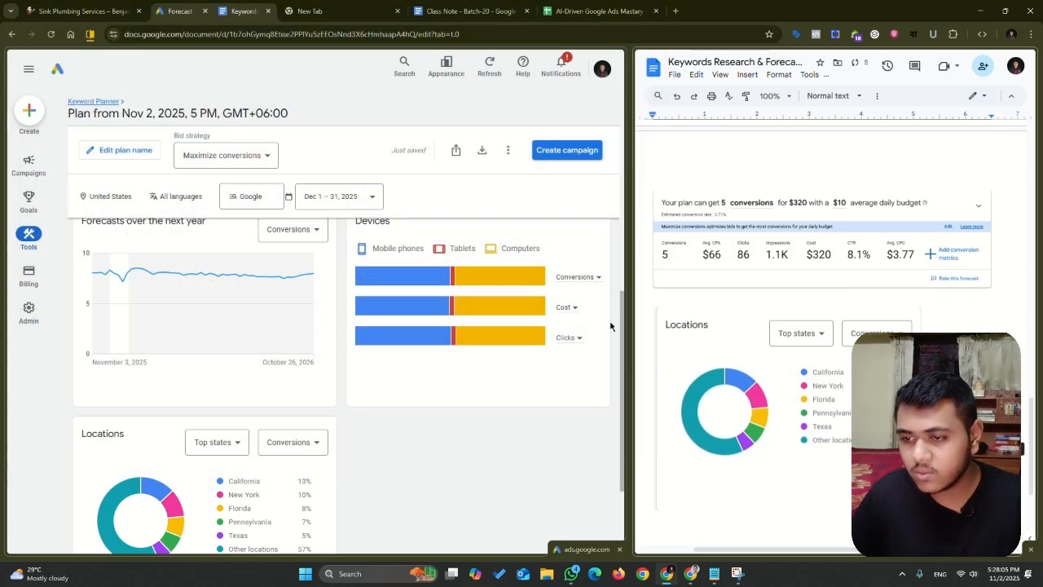
Shrink the Locations image, wrap text around it and align it with the right margin directly under the forecast summary image
{"action": "left_click", "coordinate": [818, 382]}
{"action": "scroll", "coordinate": [872, 415], "scroll_direction": "down", "scroll_amount": 3}
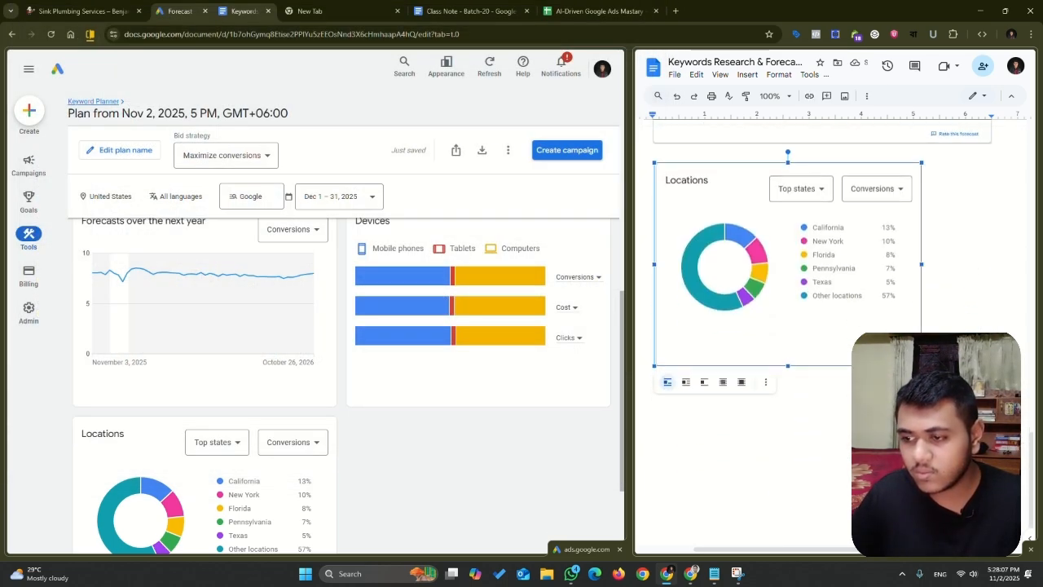
{"action": "left_click_drag", "start_coordinate": [922, 366], "coordinate": [886, 337]}
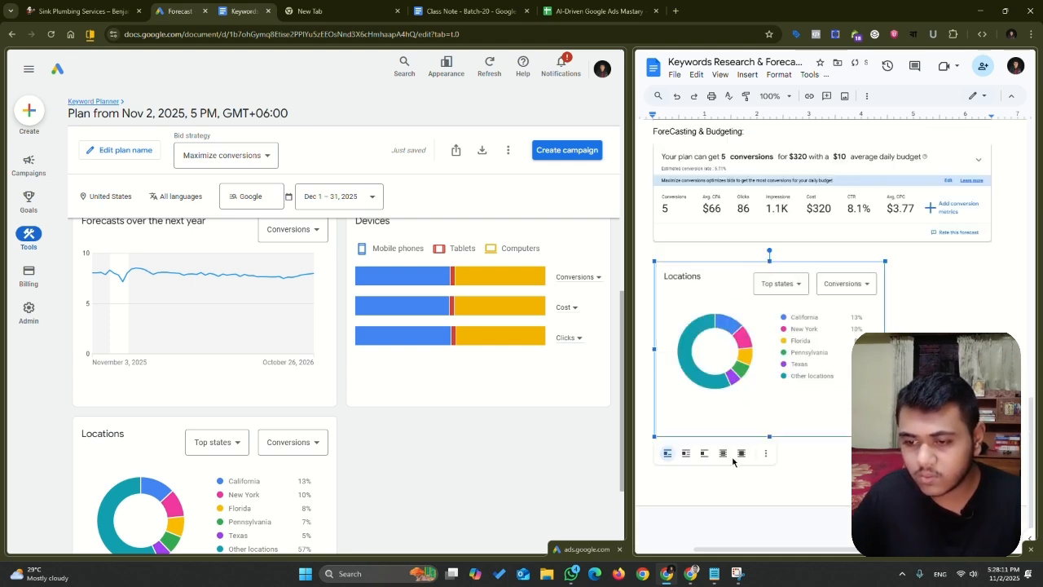
{"action": "left_click", "coordinate": [686, 453]}
{"action": "left_click_drag", "start_coordinate": [722, 351], "coordinate": [826, 338]}
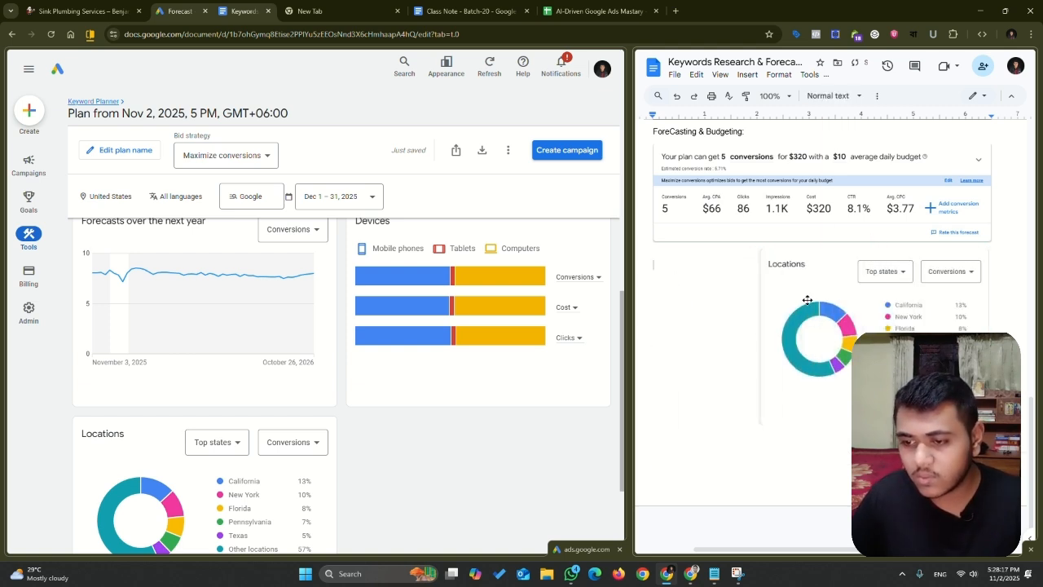
{"action": "left_click_drag", "start_coordinate": [758, 423], "coordinate": [786, 405]}
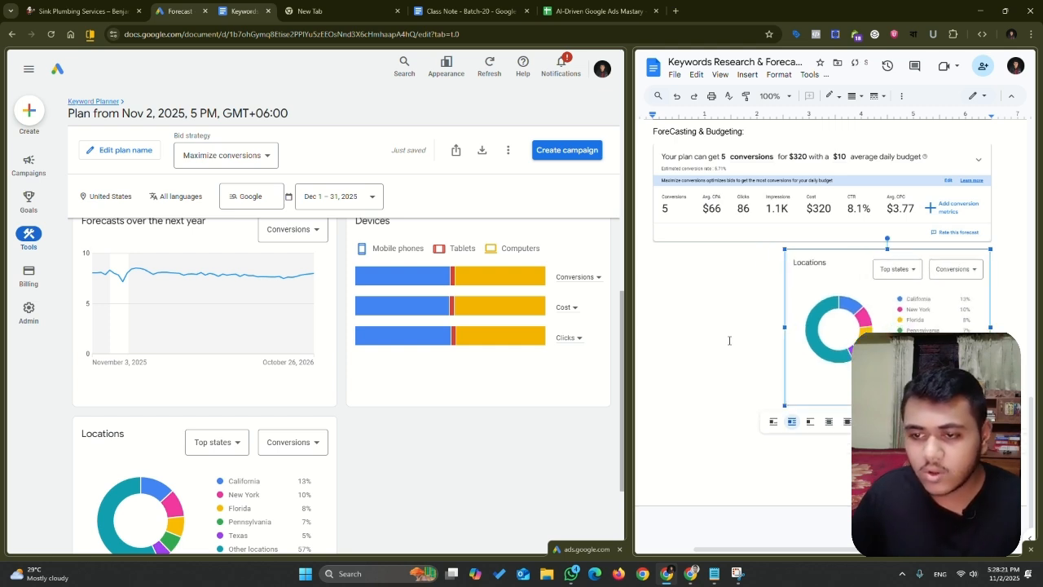
Write "Budget: $10/Daily" in the free space beside the Locations image
{"action": "left_click", "coordinate": [719, 308]}
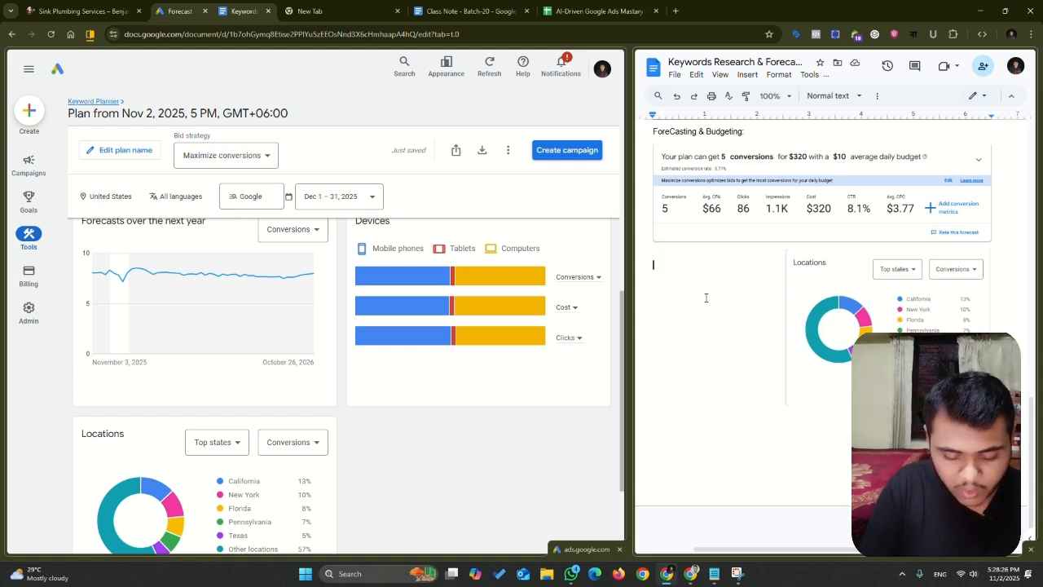
{"action": "type", "text": "Budget"}
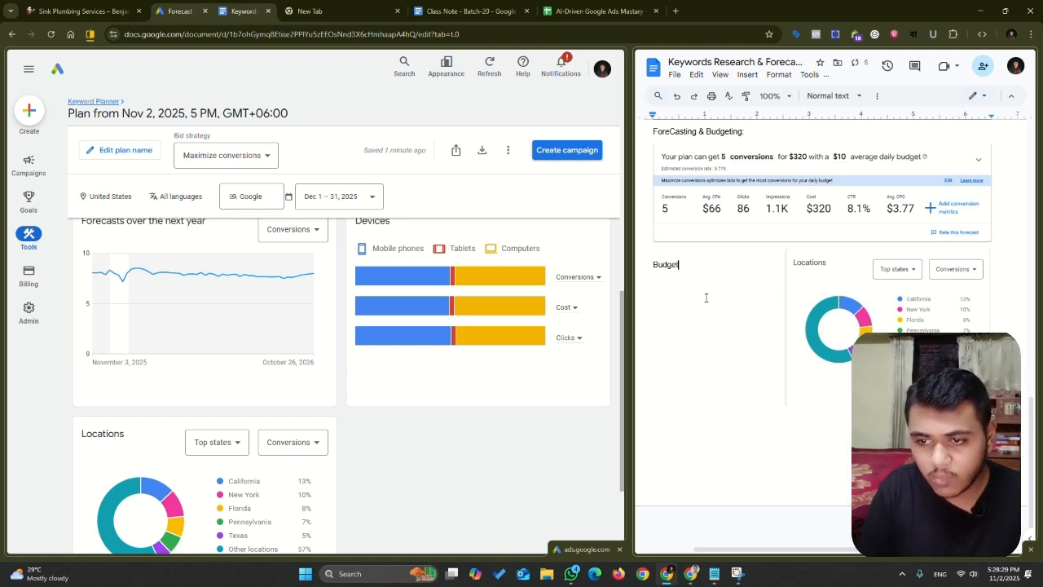
{"action": "type", "text": ": "}
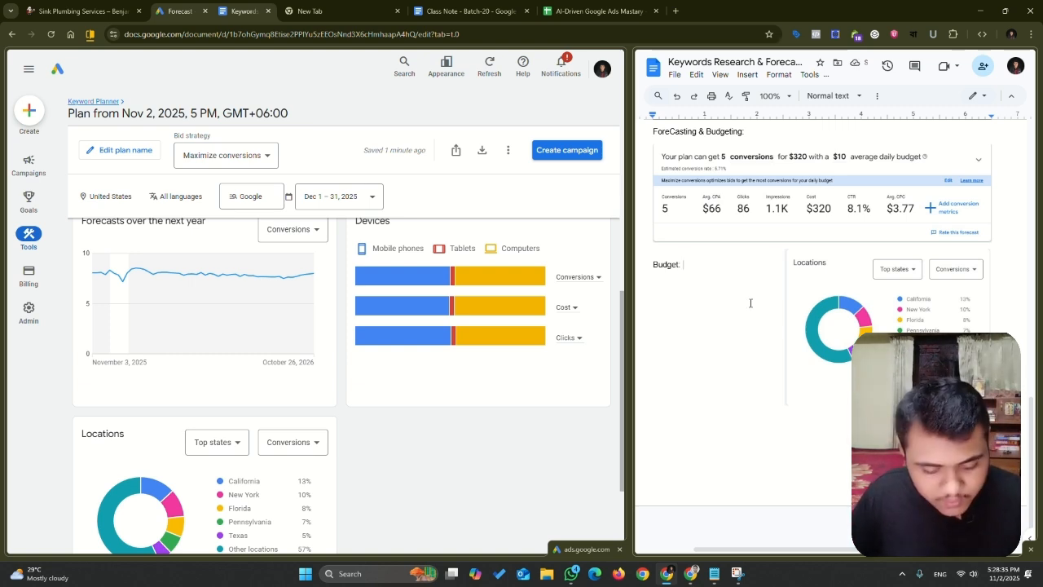
{"action": "type", "text": "$10"}
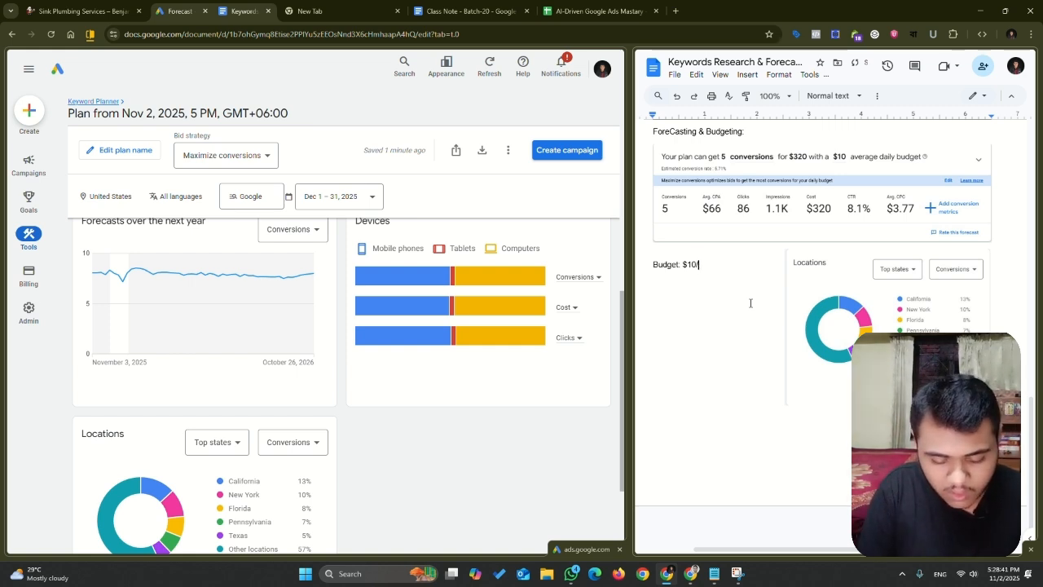
{"action": "type", "text": "/Dai"}
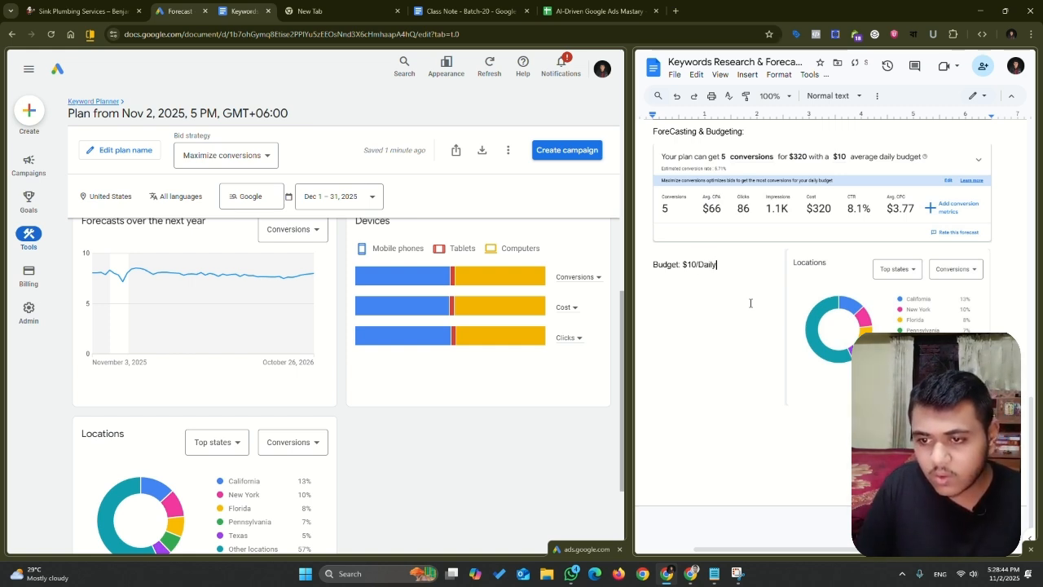
{"action": "type", "text": "ly"}
Add an indented line reading "$320/month" directly under the daily budget in the document
{"action": "key", "text": "Return"}
{"action": "key", "text": "Tab"}
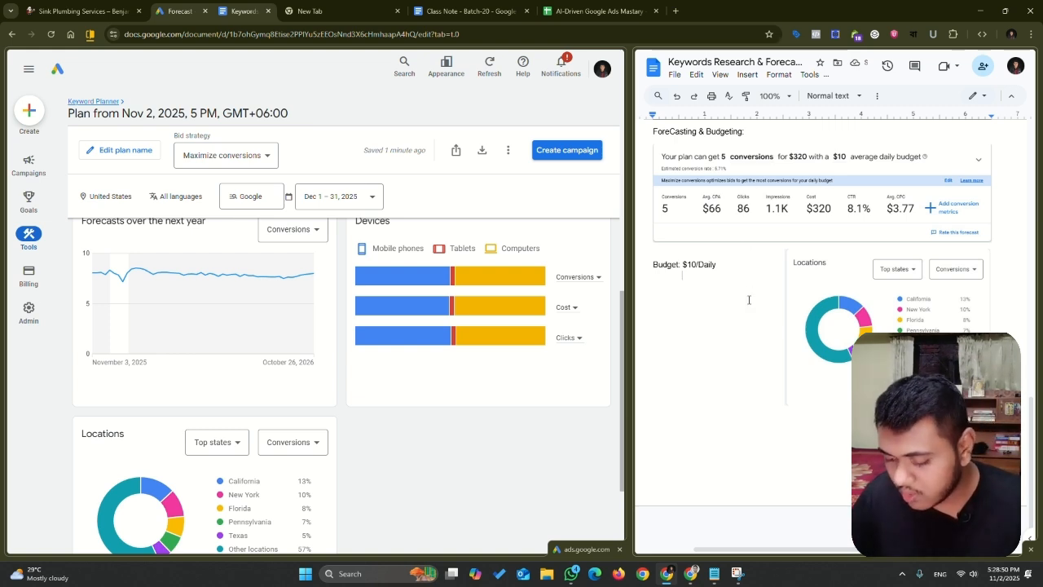
{"action": "type", "text": "$20"}
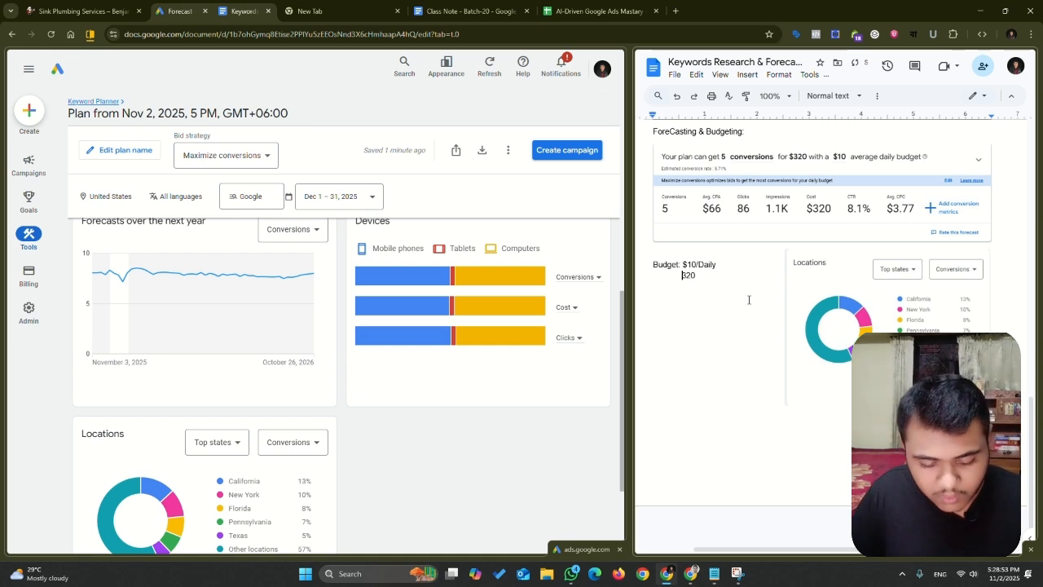
{"action": "key", "text": "Home"}
{"action": "type", "text": "$"}
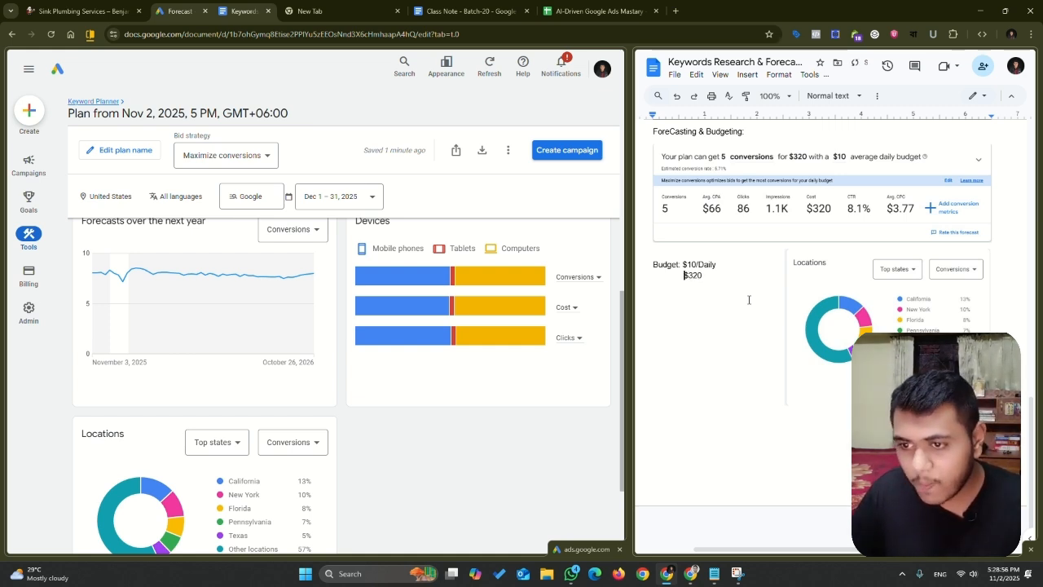
{"action": "key", "text": "End"}
{"action": "type", "text": "/m"}
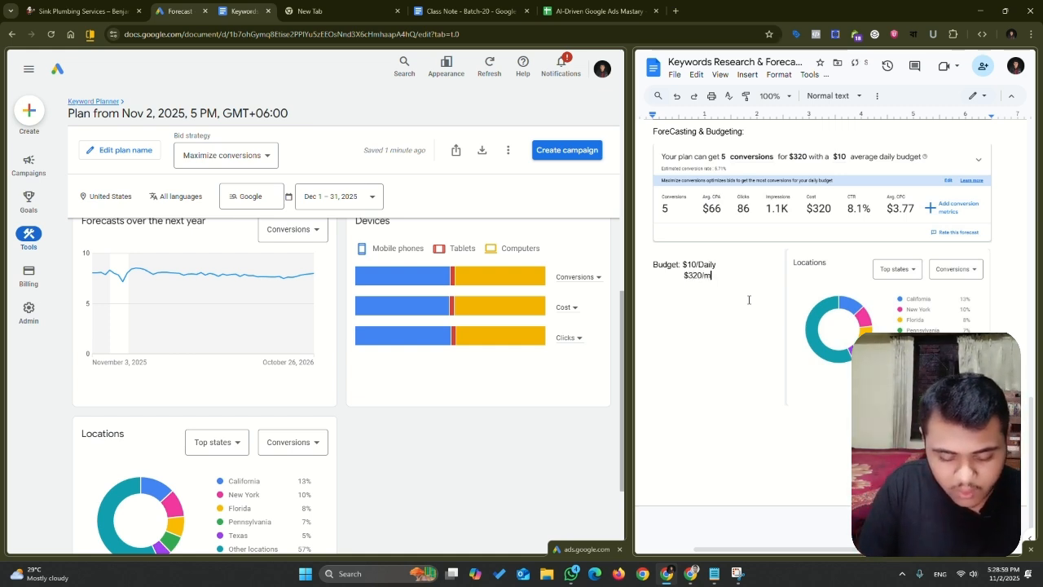
{"action": "type", "text": "onth"}
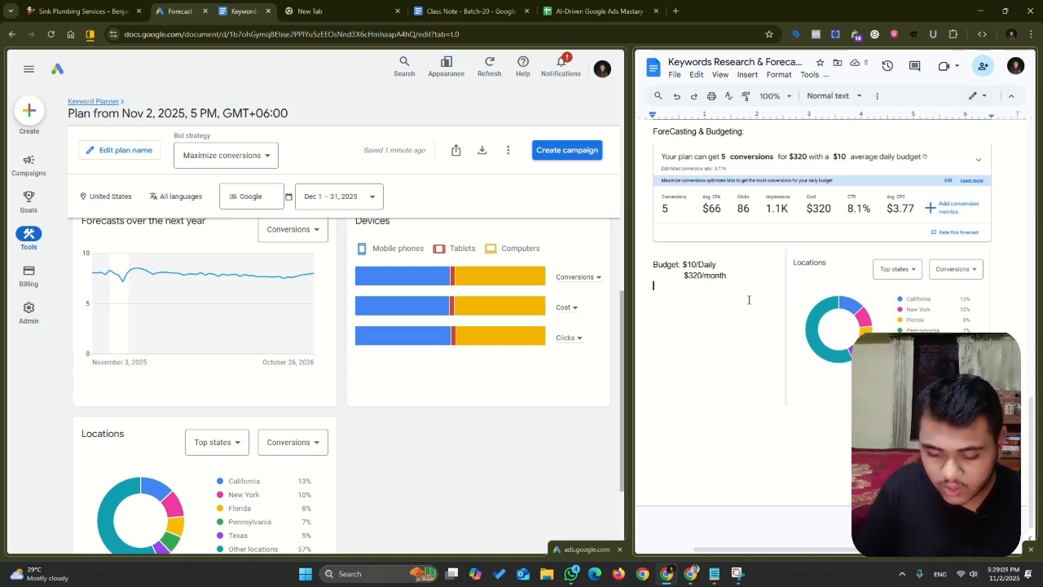
Write "Estimated Conversion: 5/month" below the budget lines, leaving a blank line in between
{"action": "key", "text": "Return"}
{"action": "type", "text": "E"}
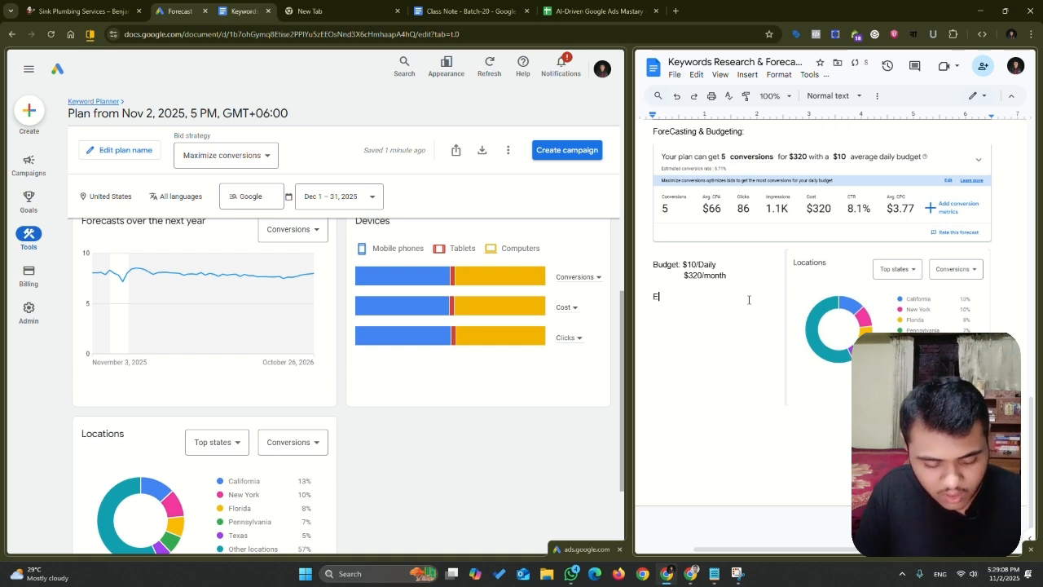
{"action": "type", "text": "stimated"}
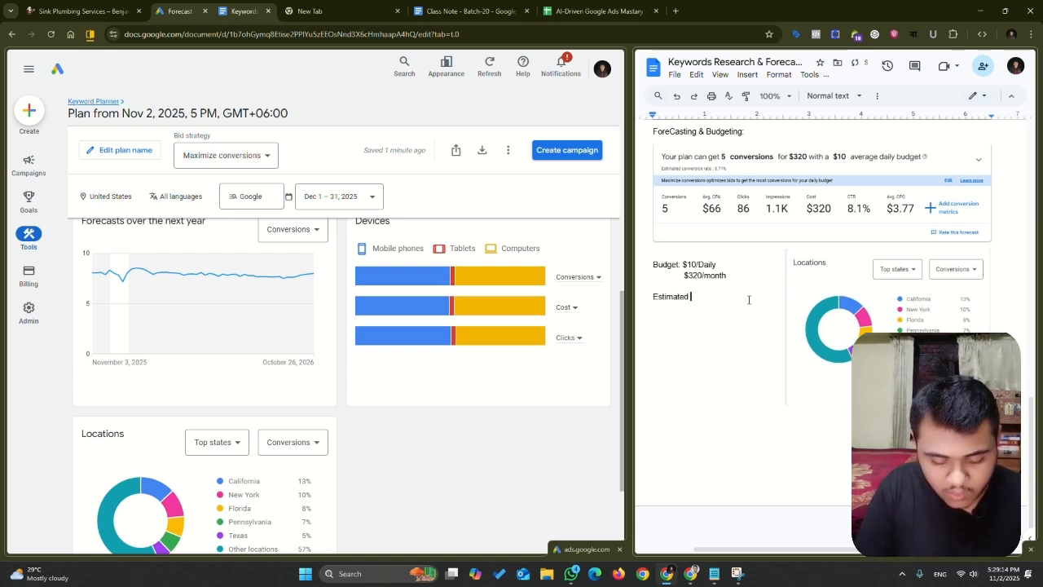
{"action": "type", "text": " Conversion"}
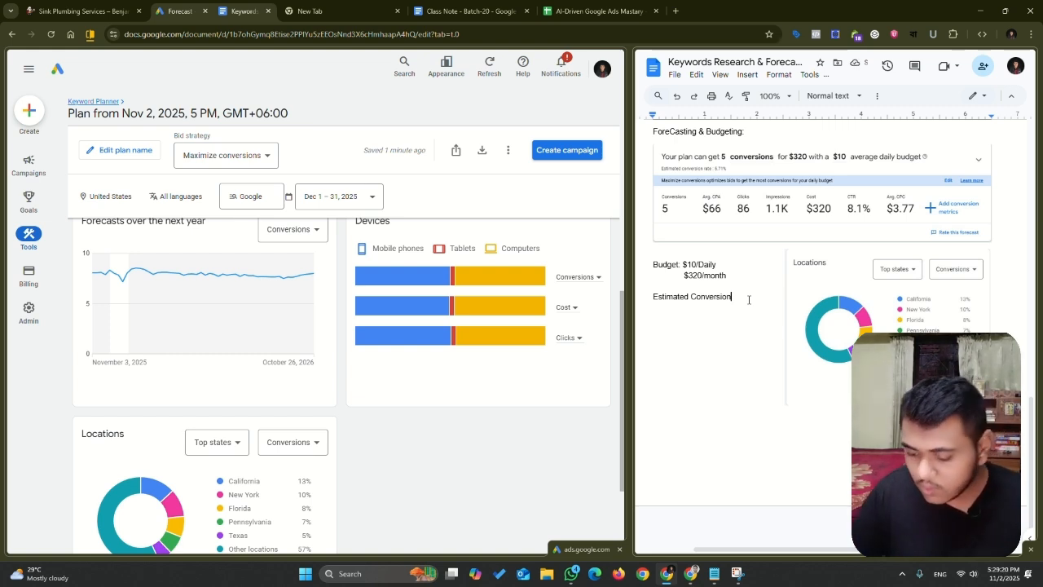
{"action": "type", "text": ": 5/"}
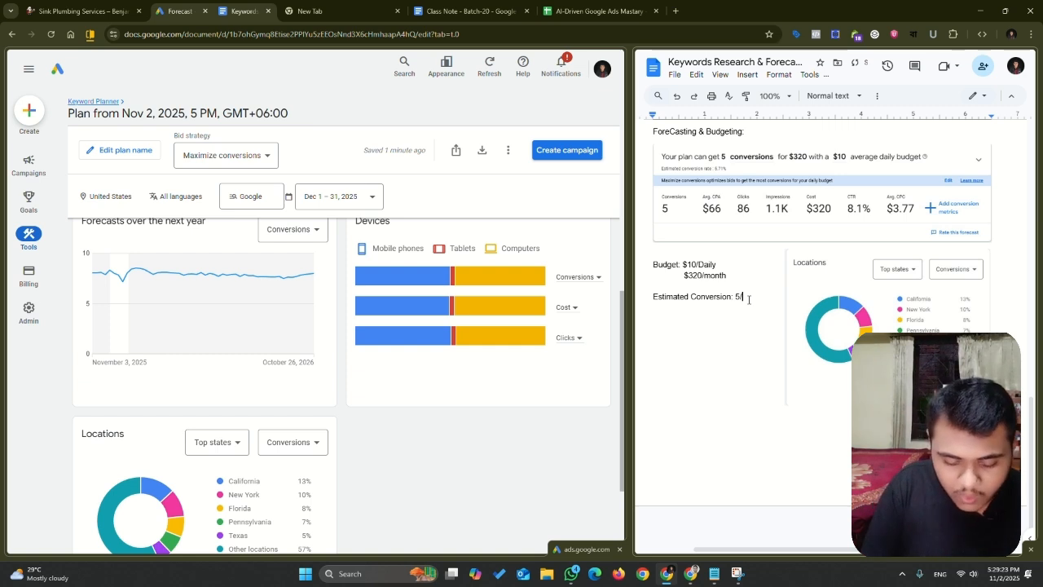
{"action": "type", "text": "month"}
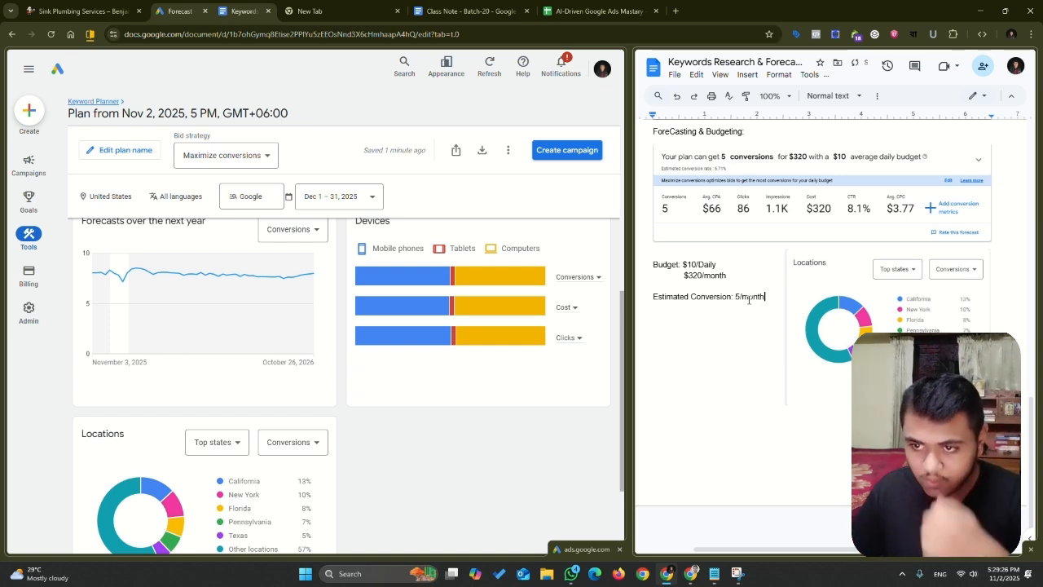
Add the line "Avg. CPA: $66" under the estimated conversion line
{"action": "key", "text": "Return"}
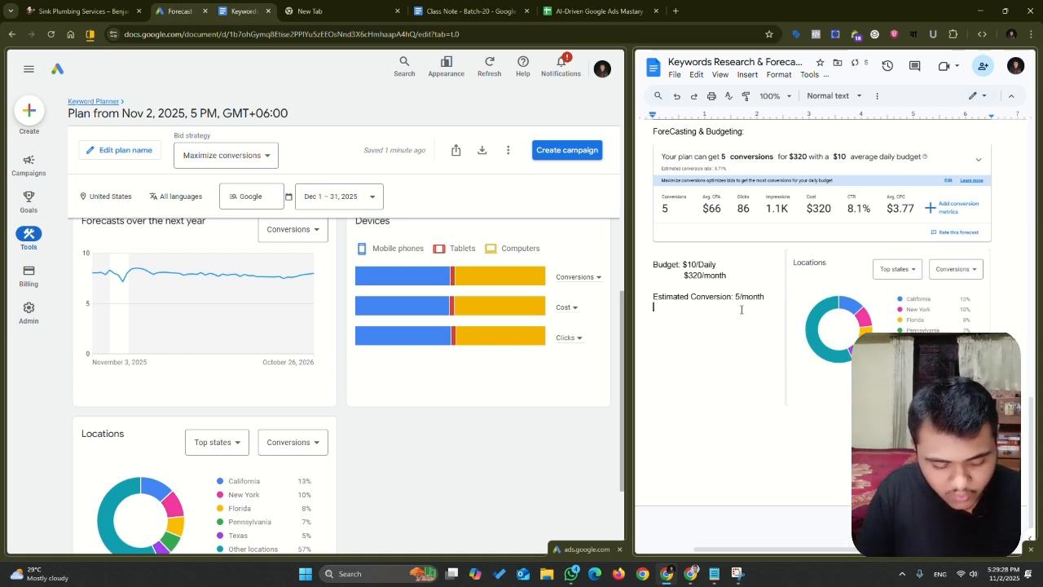
{"action": "type", "text": "Avg"}
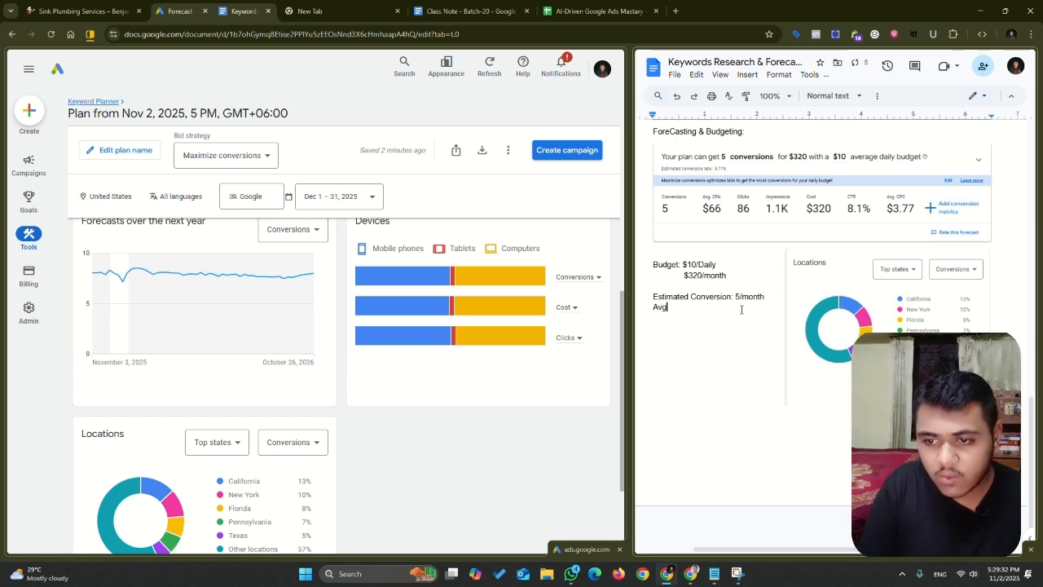
{"action": "type", "text": ". "}
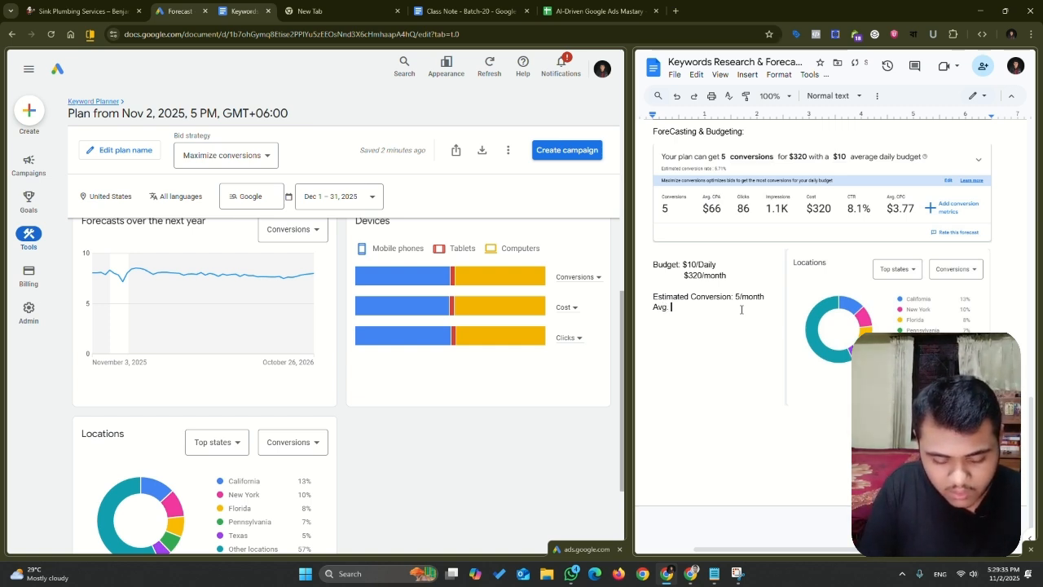
{"action": "type", "text": "CPC"}
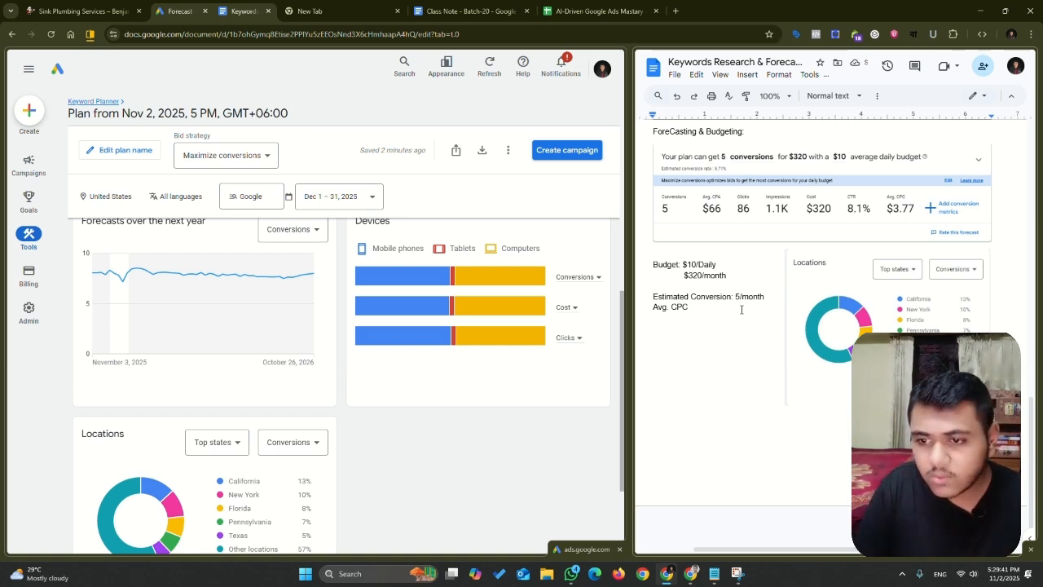
{"action": "type", "text": ": "}
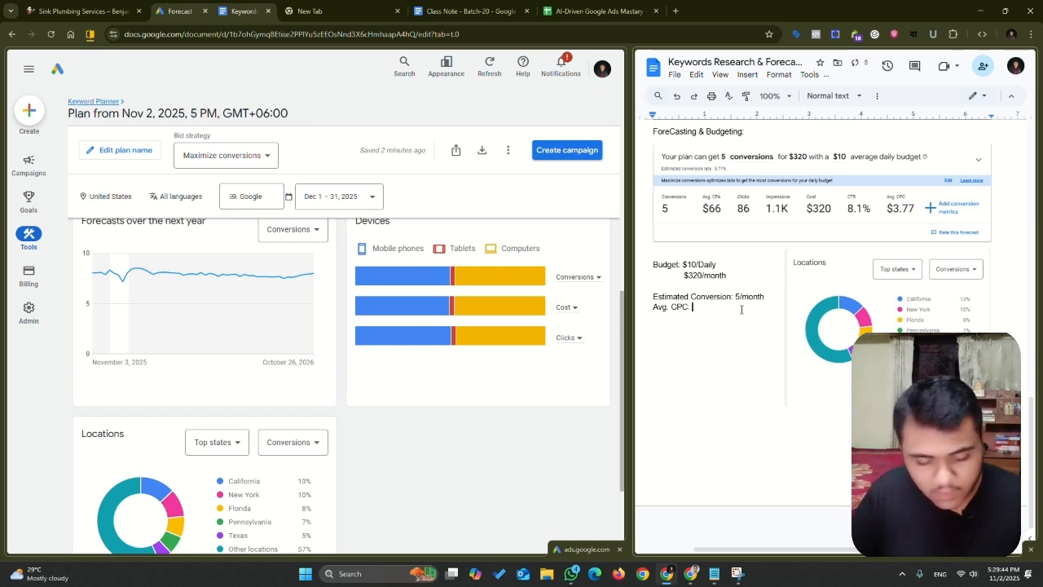
{"action": "type", "text": "$"}
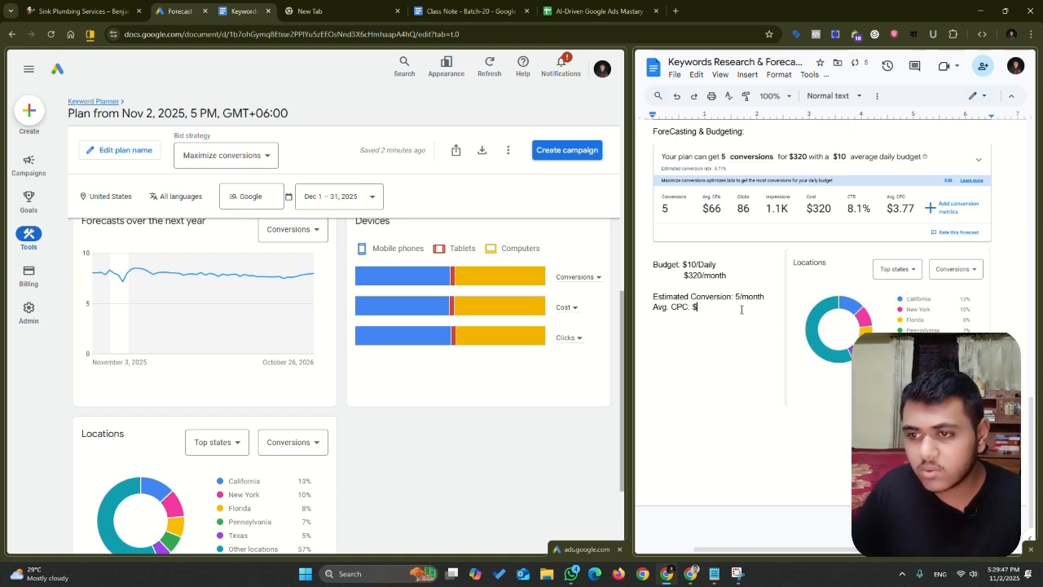
{"action": "type", "text": "66"}
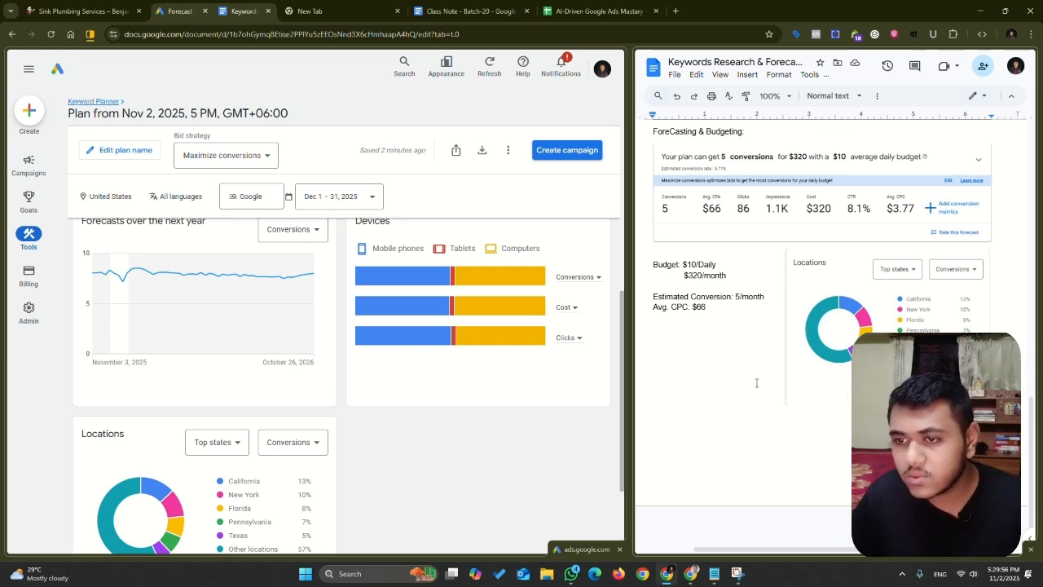
{"action": "left_click", "coordinate": [687, 308]}
{"action": "key", "text": "BackSpace"}
{"action": "type", "text": "A"}
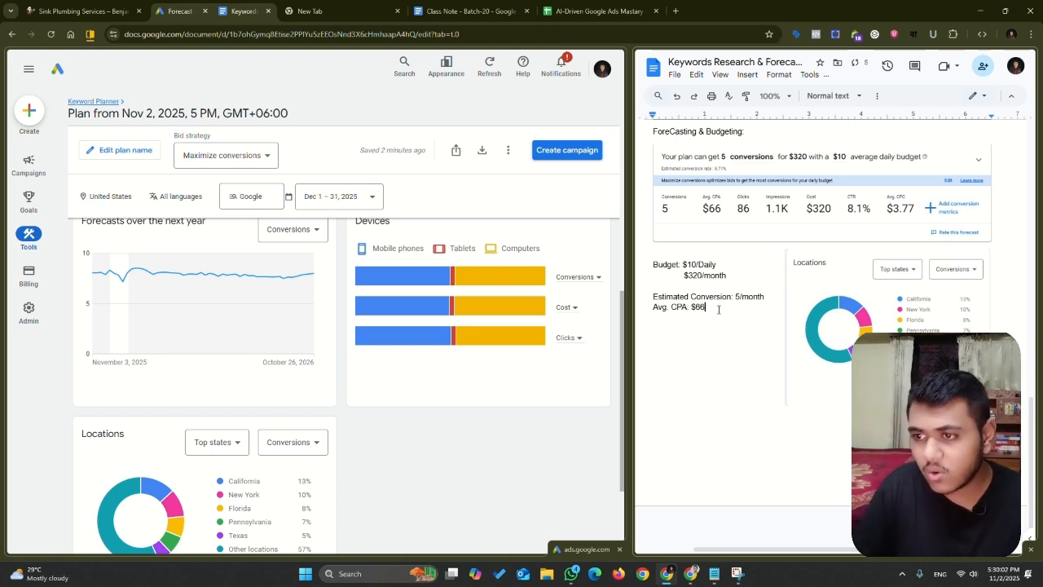
Add the line "CTR: 8.1%" below the average CPA line
{"action": "key", "text": "Down"}
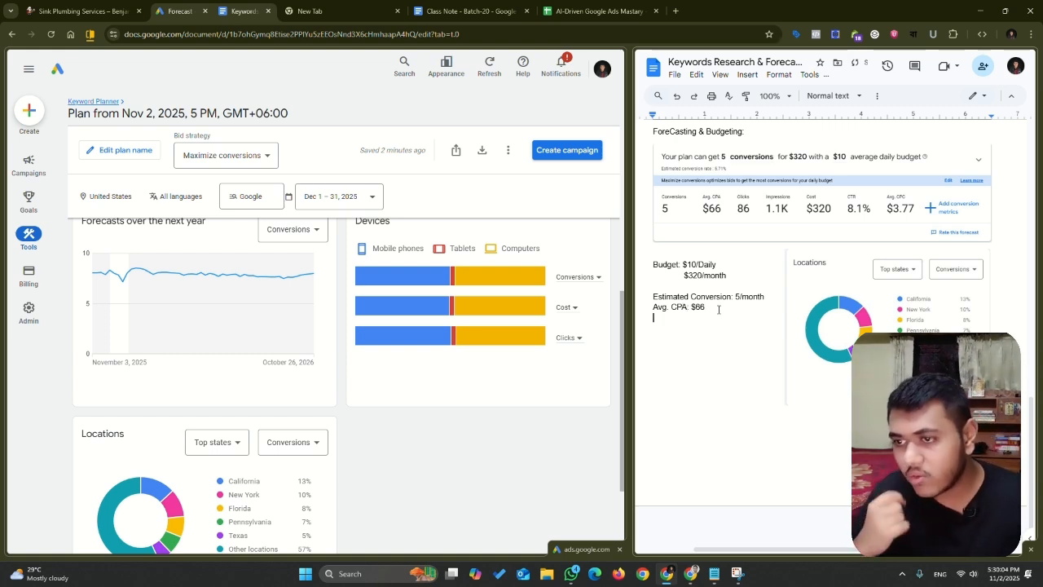
{"action": "type", "text": "C"}
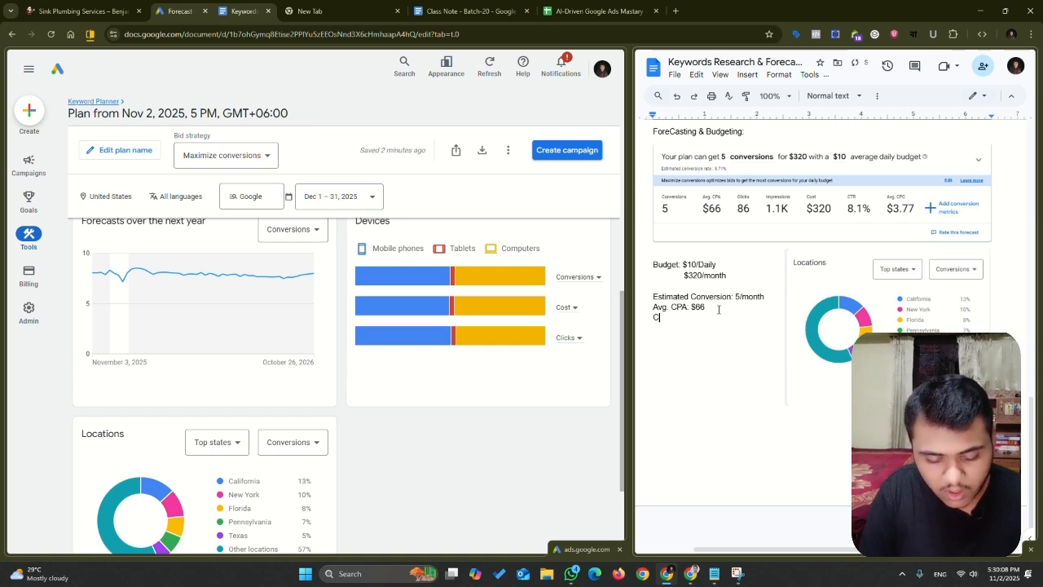
{"action": "type", "text": "TR"}
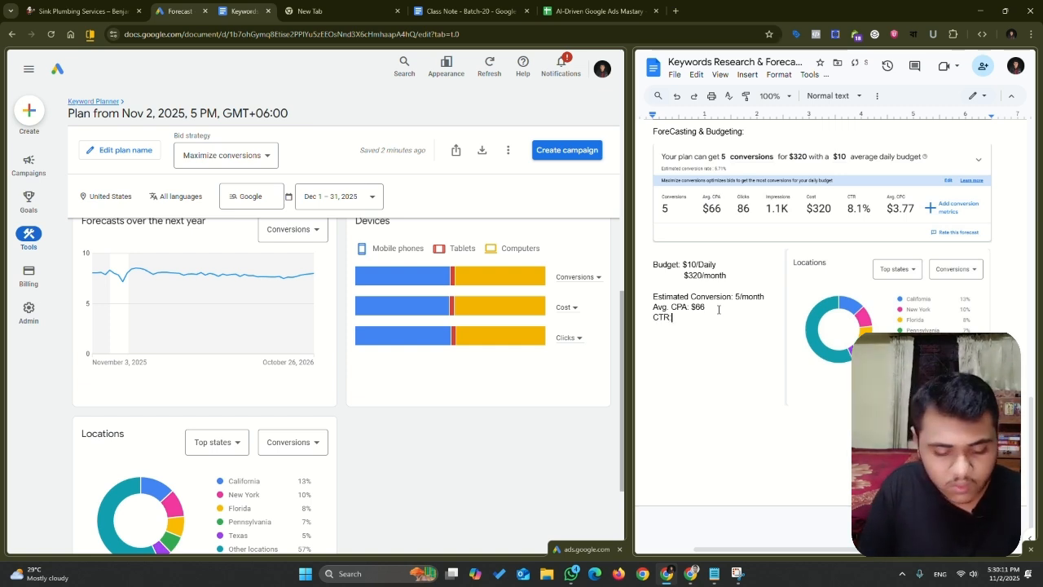
{"action": "type", "text": ": $"}
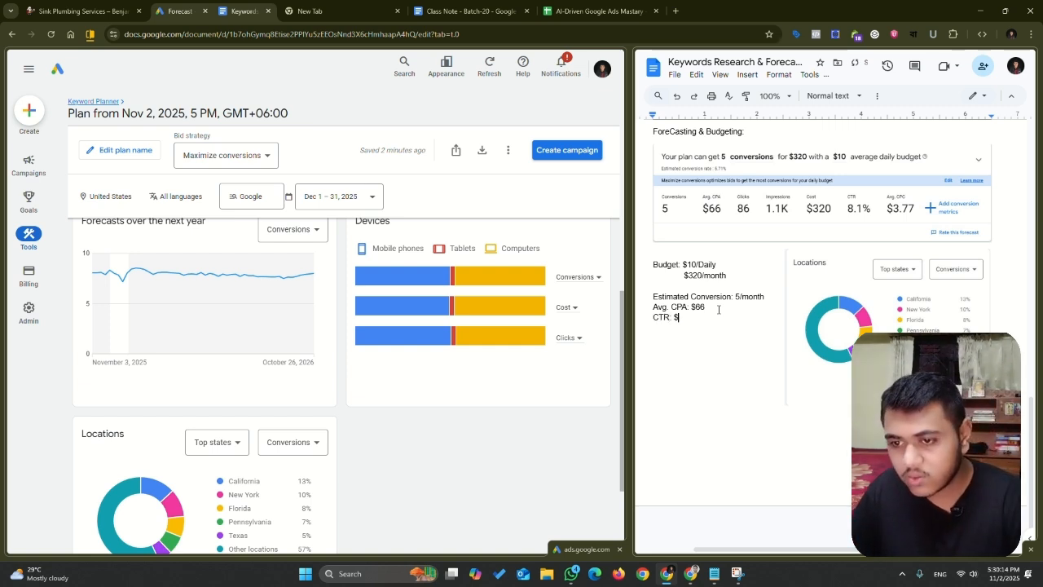
{"action": "key", "text": "BackSpace"}
{"action": "type", "text": "81"}
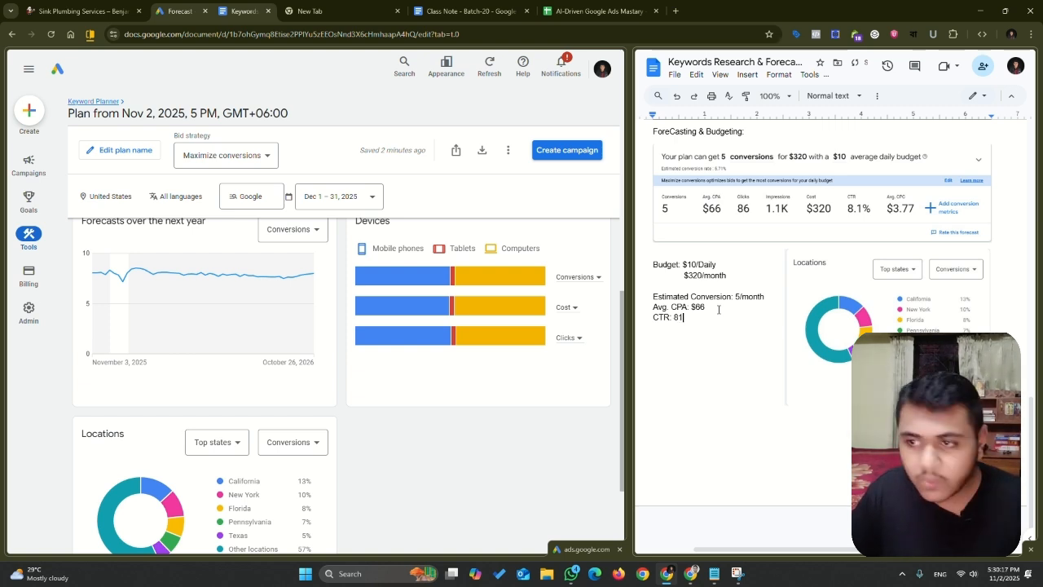
{"action": "key", "text": "BackSpace"}
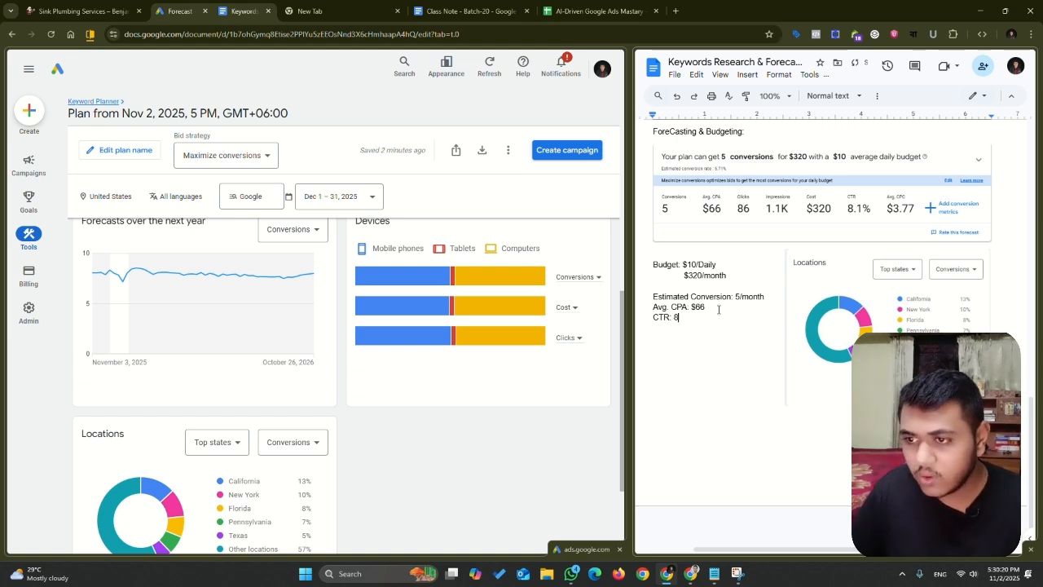
{"action": "type", "text": ".1"}
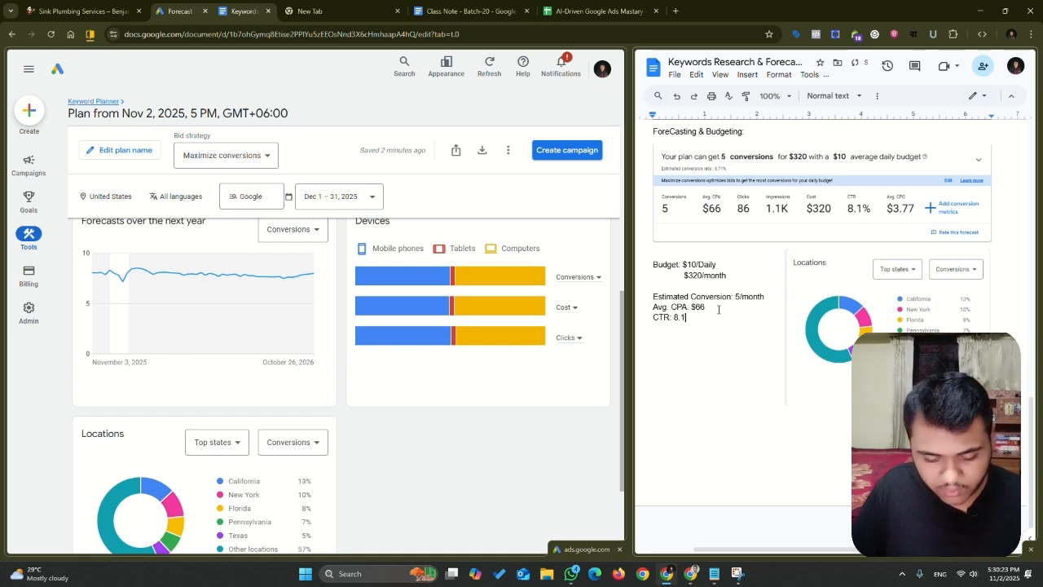
{"action": "type", "text": "%"}
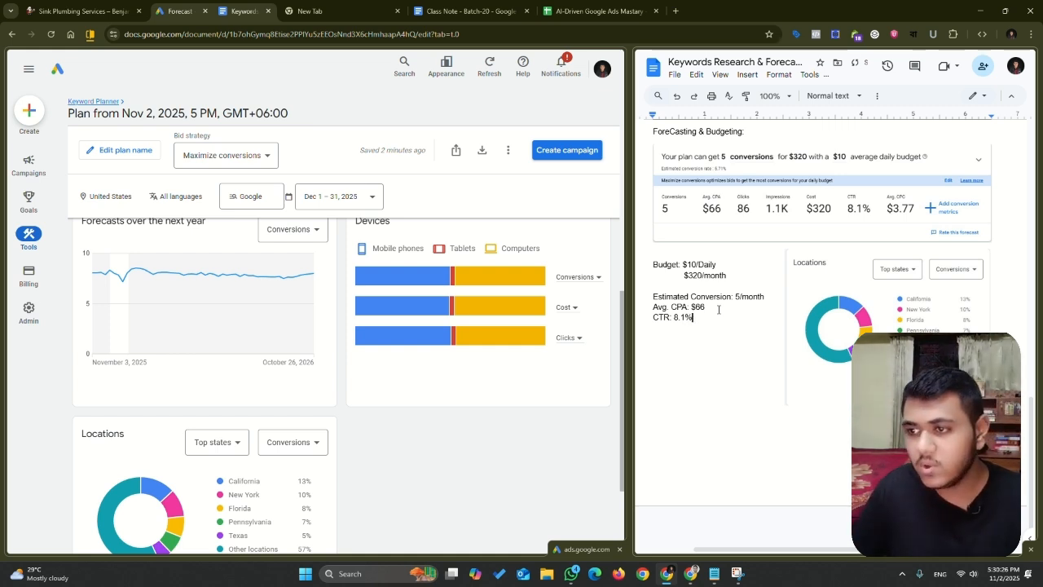
Add the line "Avg. CPC: $3.77" below the CTR line to complete the forecast figures
{"action": "key", "text": "Return"}
{"action": "type", "text": "A"}
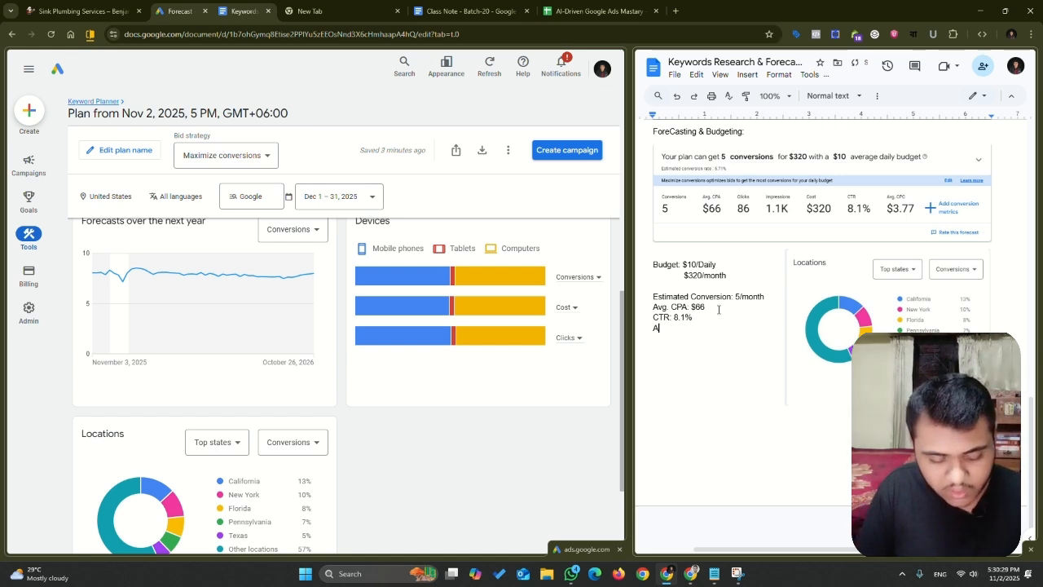
{"action": "type", "text": "vg. "}
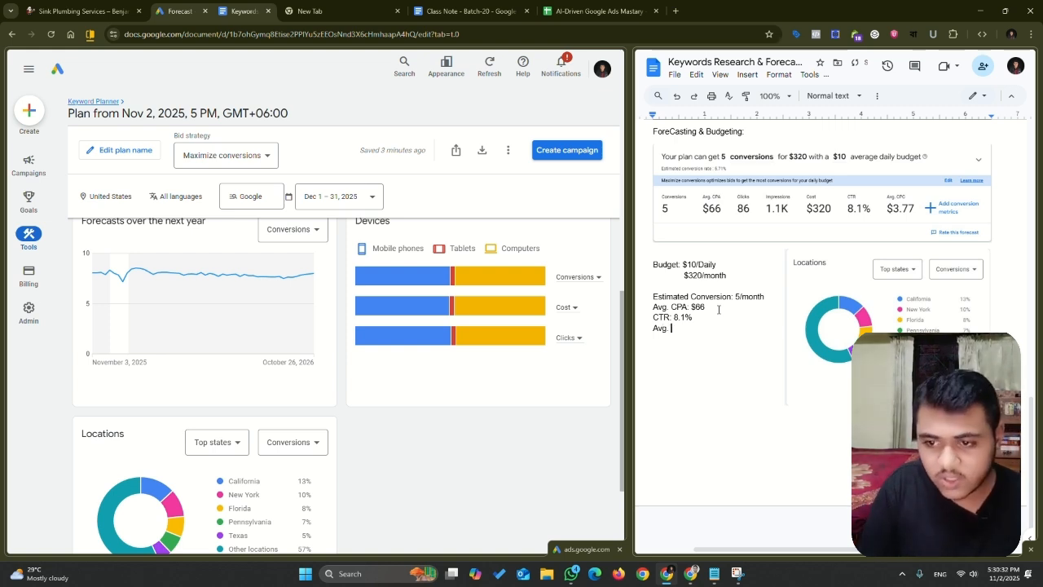
{"action": "type", "text": "CPC"}
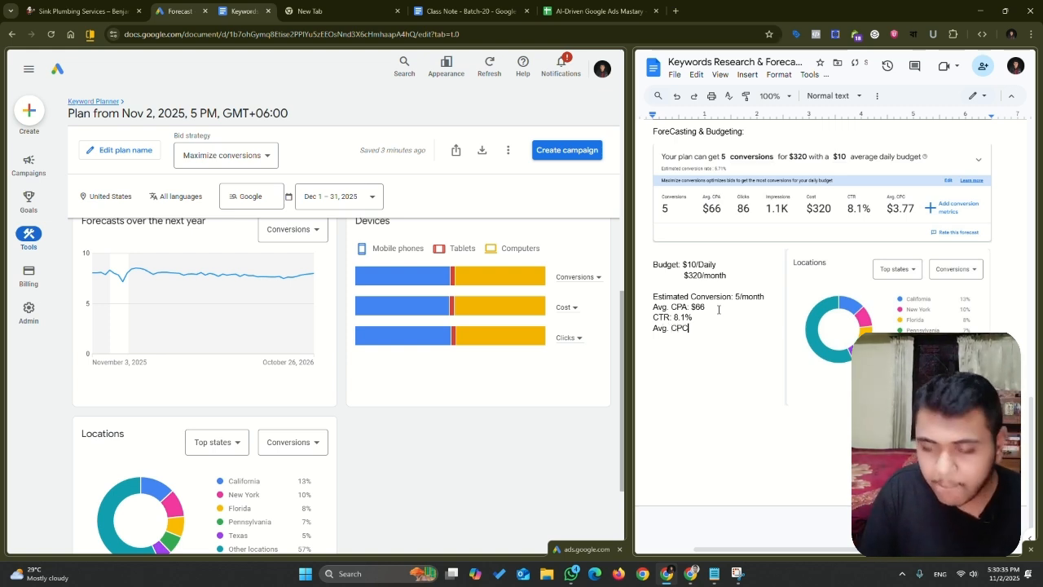
{"action": "type", "text": ": "}
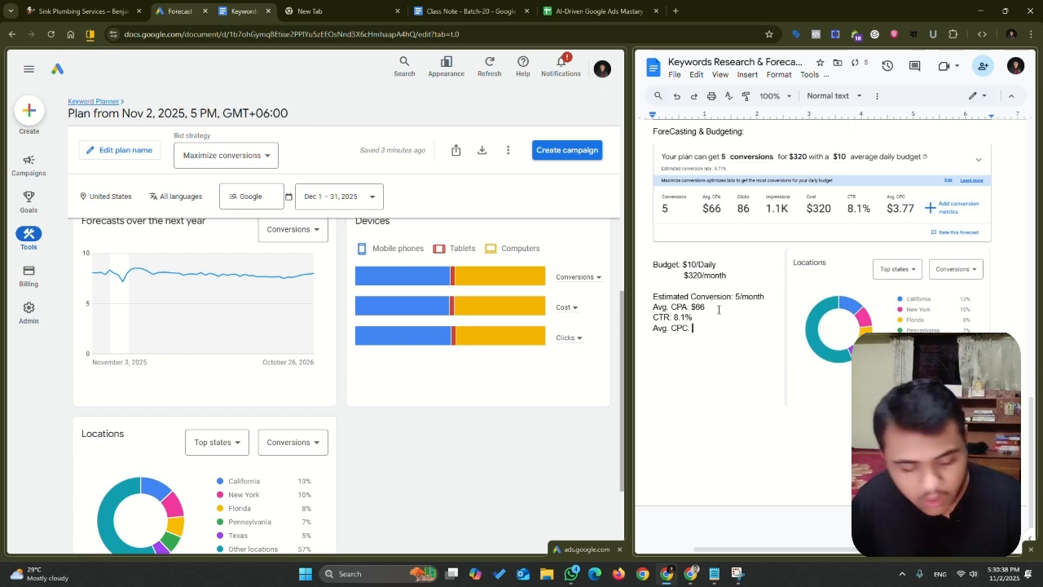
{"action": "type", "text": "$"}
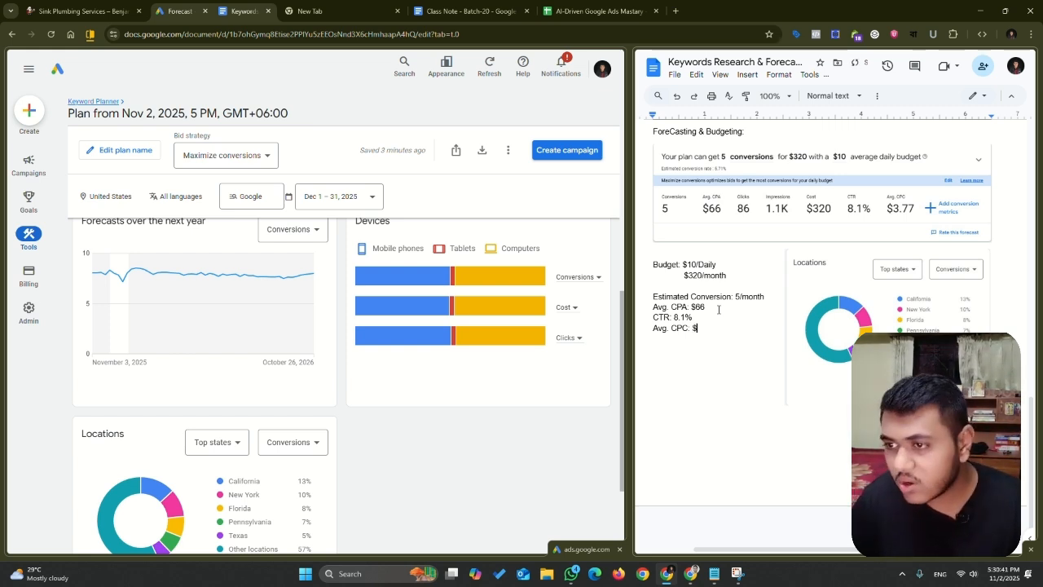
{"action": "type", "text": "3.77"}
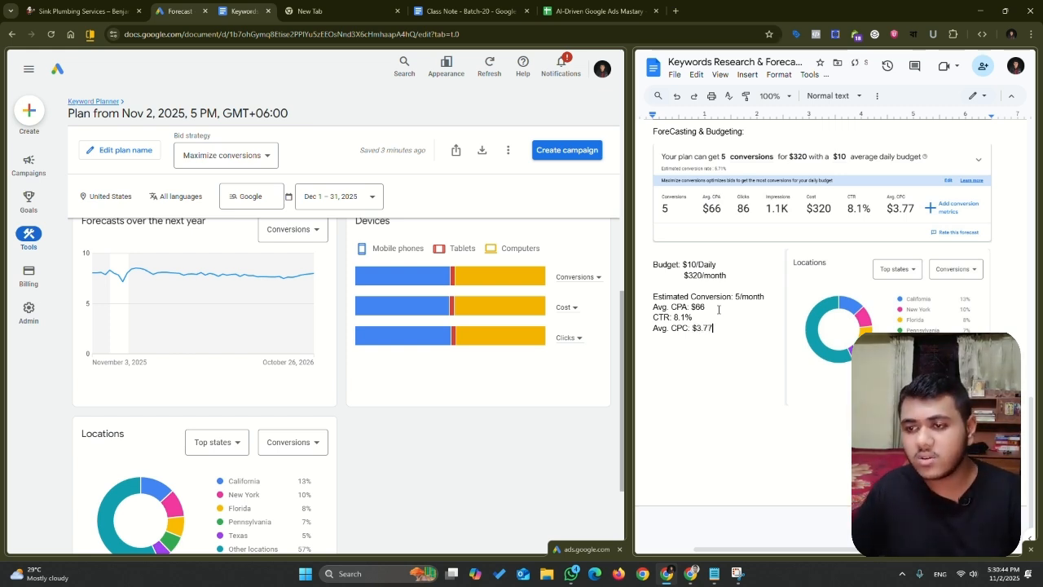
{"action": "scroll", "coordinate": [718, 309], "scroll_direction": "up", "scroll_amount": 15}
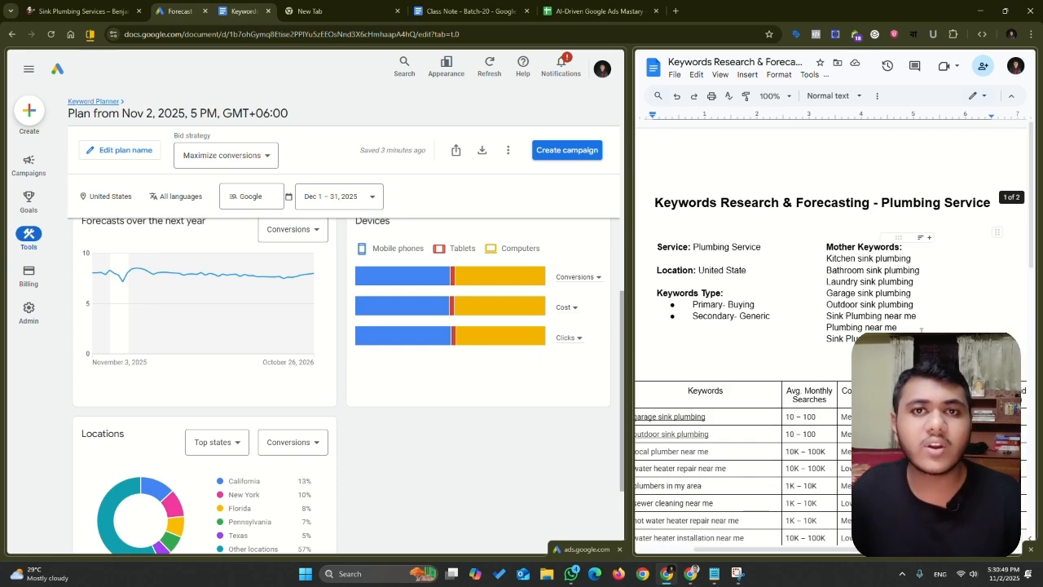